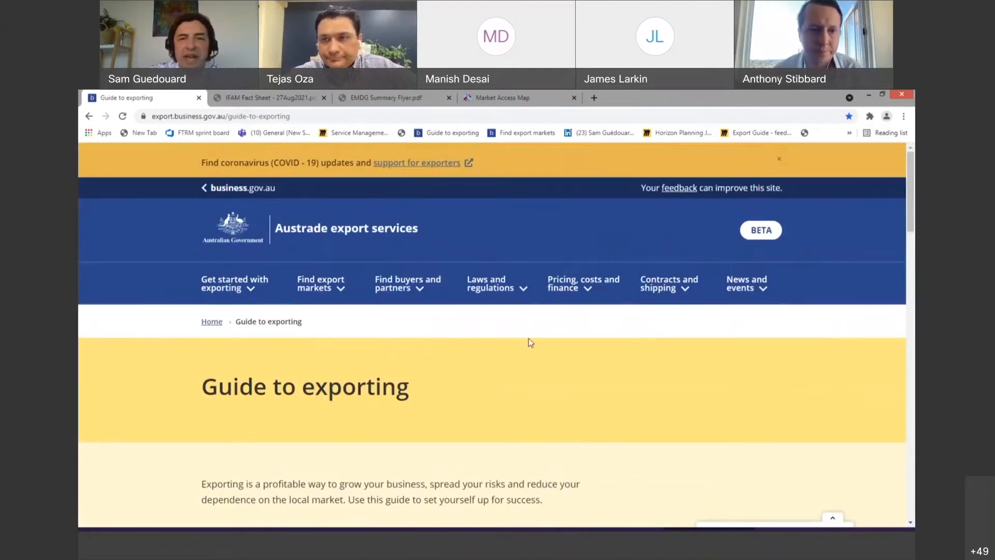
- Look through the topic cards of the exporting guide, from getting started with exporting to news and events
scroll(527, 342, down, 6)
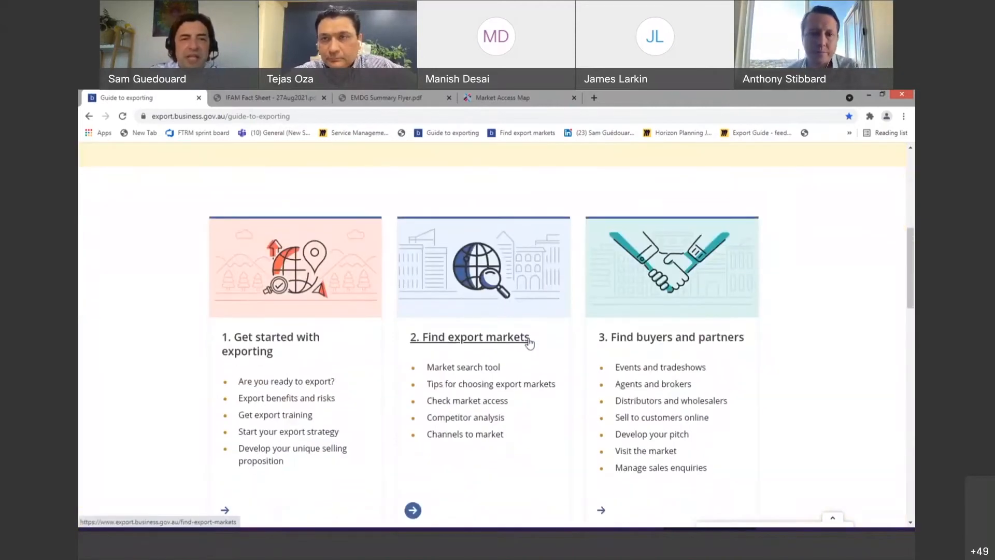
scroll(526, 342, down, 1)
scroll(525, 341, up, 8)
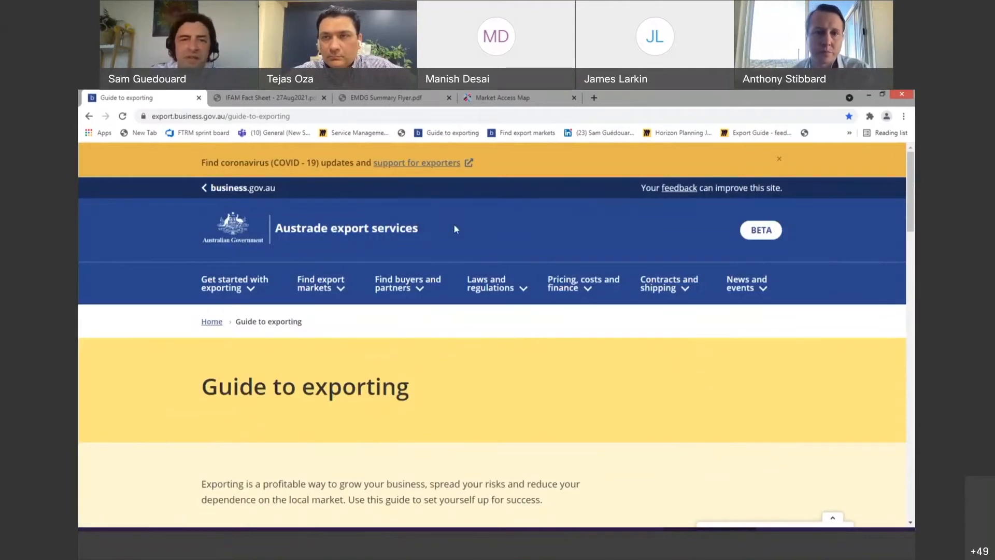
scroll(496, 423, down, 6)
scroll(499, 420, up, 4)
scroll(500, 421, down, 6)
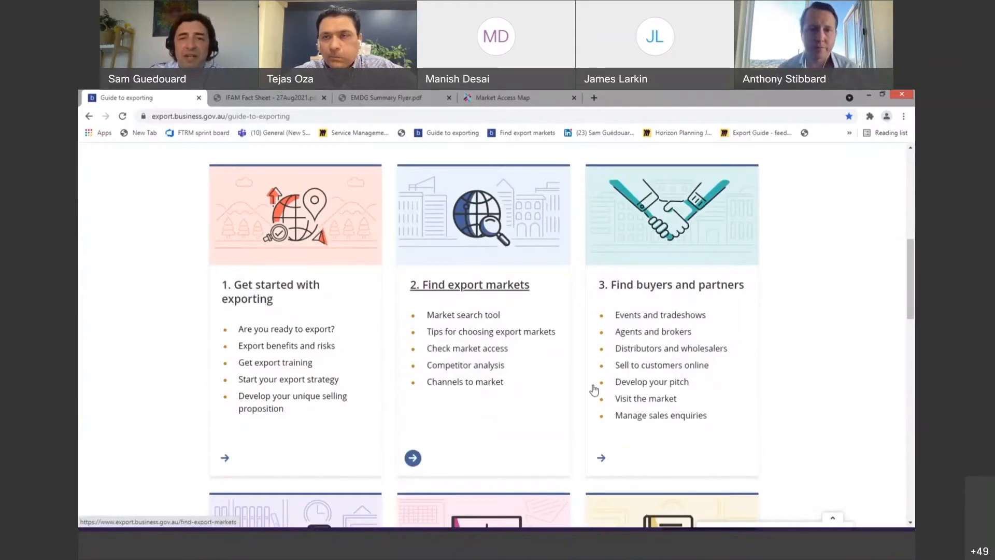
scroll(671, 327, up, 1)
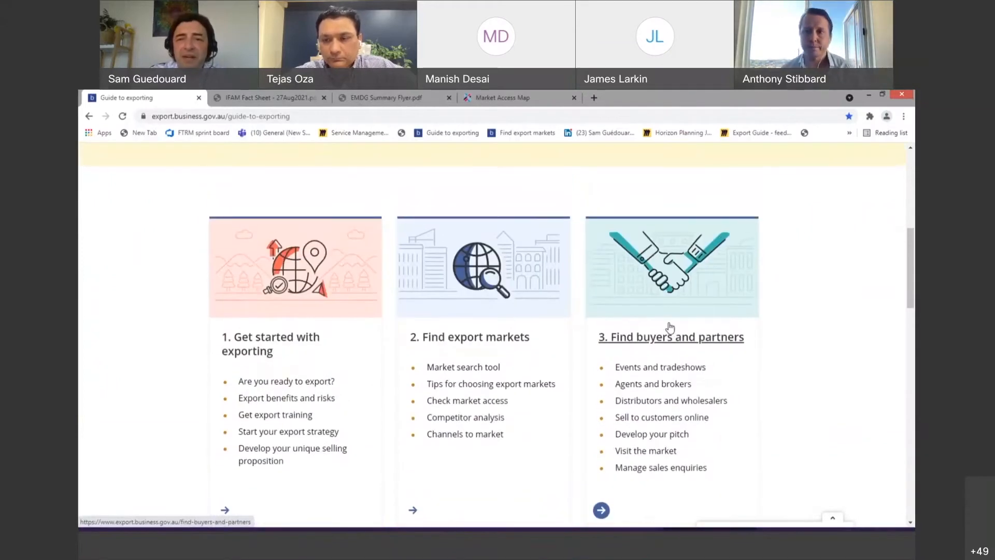
scroll(670, 327, down, 4)
scroll(670, 326, down, 2)
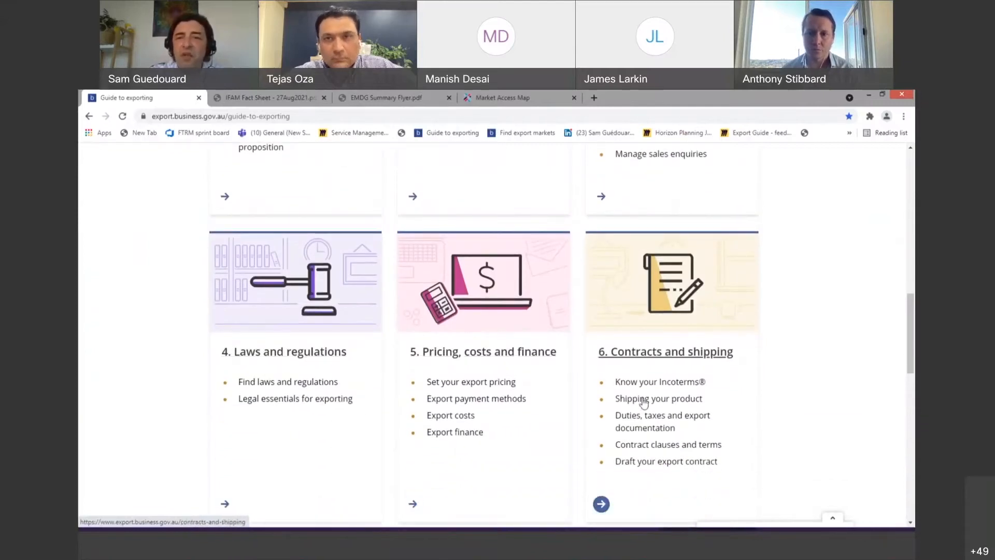
scroll(652, 403, down, 2)
scroll(652, 403, down, 2)
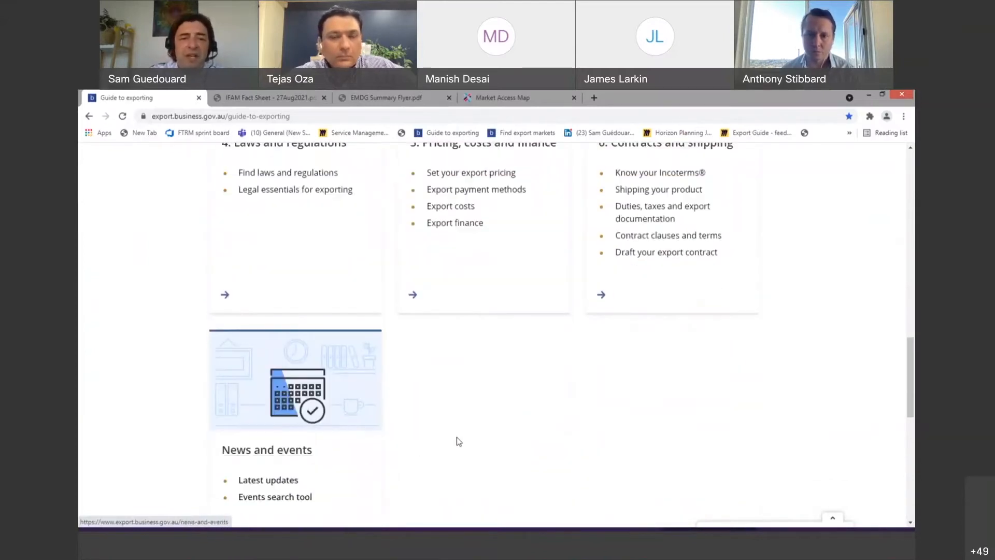
scroll(456, 437, down, 1)
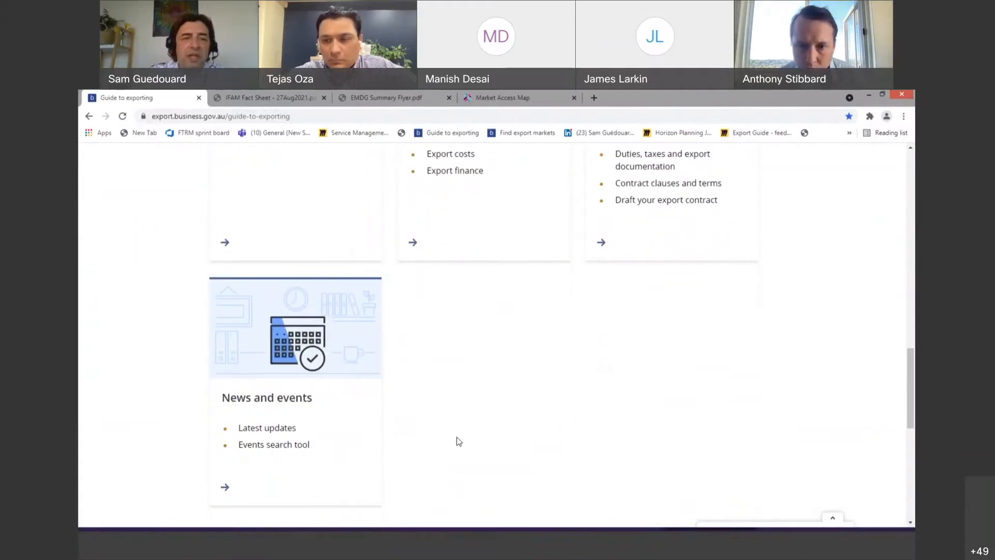
scroll(456, 437, up, 5)
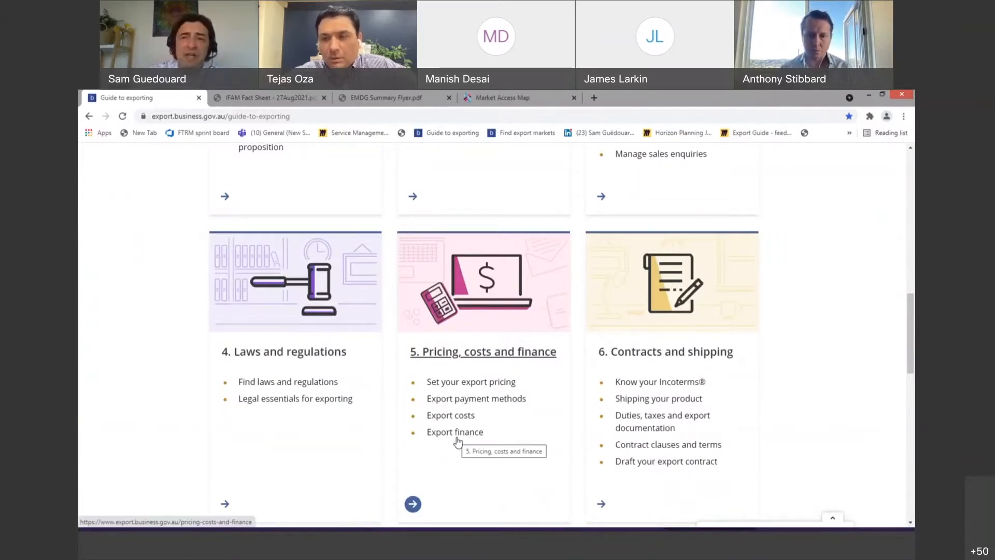
scroll(429, 458, up, 10)
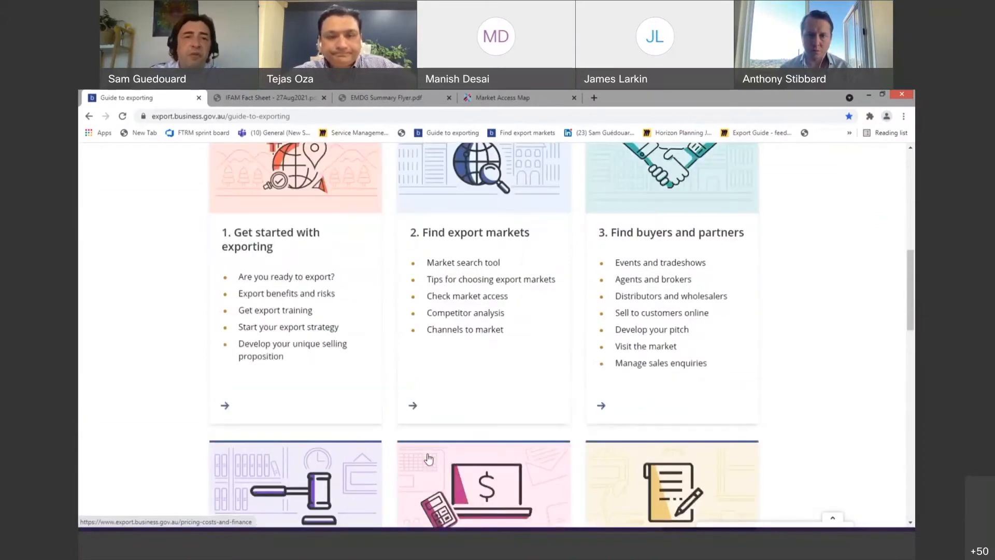
scroll(428, 458, up, 2)
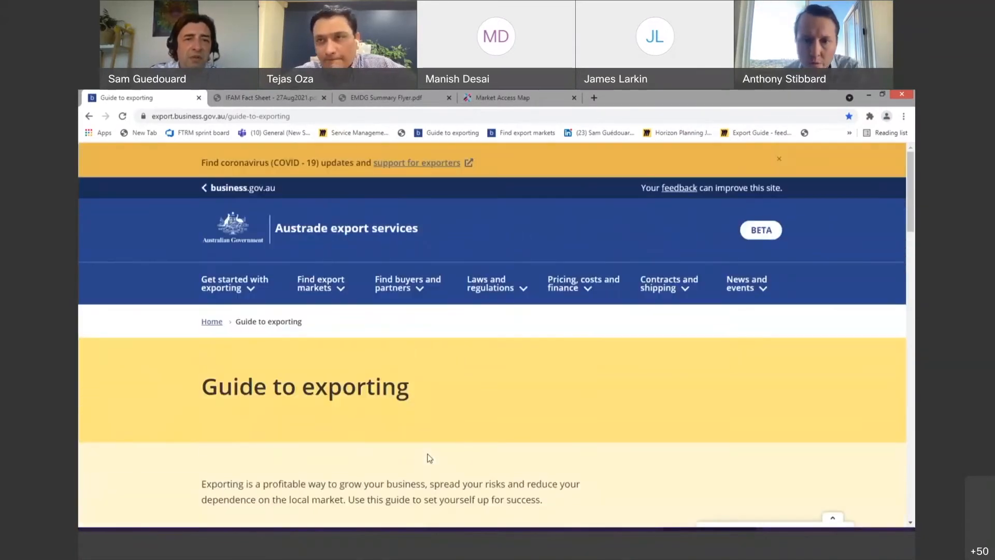
- Open the "Are you ready to export?" quiz and start it for the Food and agribusiness industry
click(251, 286)
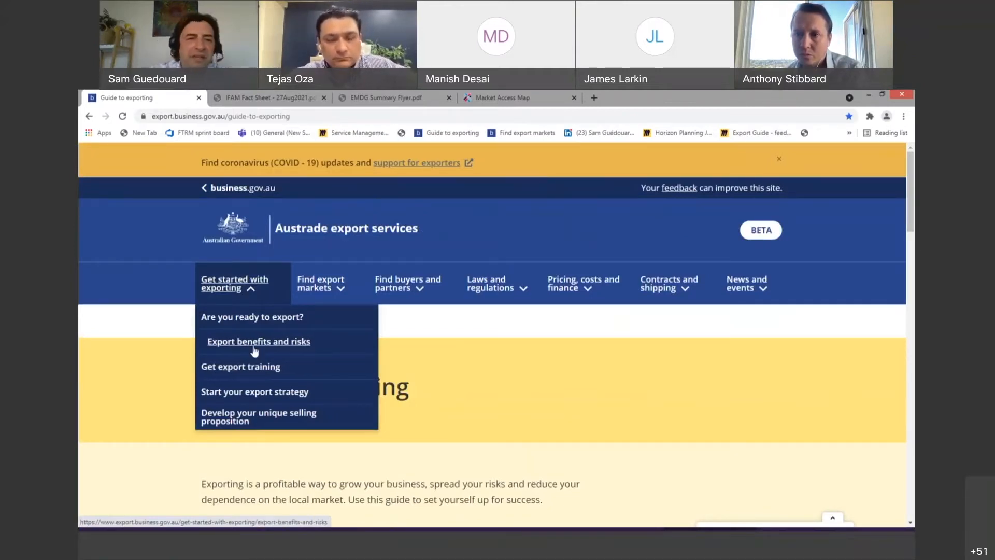
click(262, 319)
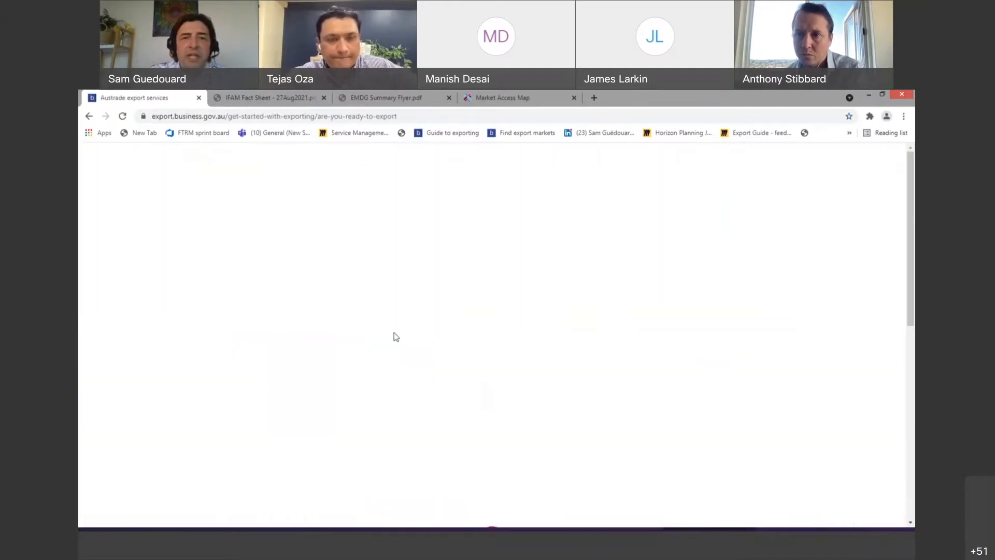
scroll(394, 334, down, 2)
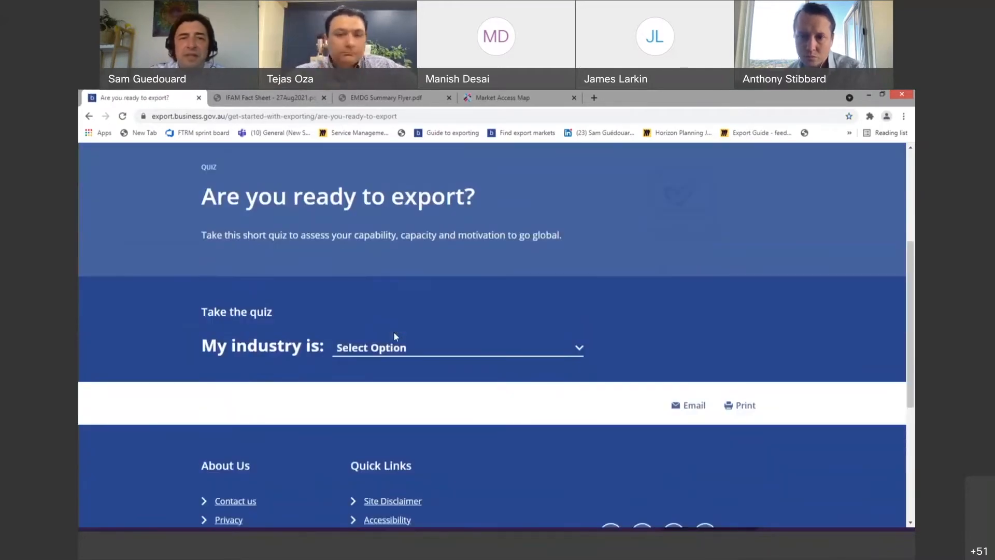
scroll(395, 334, up, 1)
scroll(394, 334, down, 3)
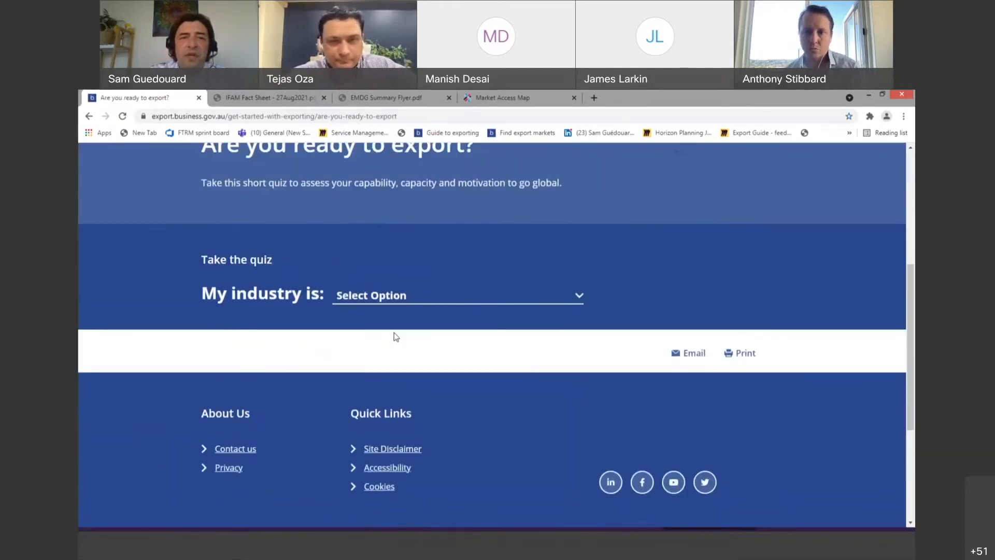
click(580, 297)
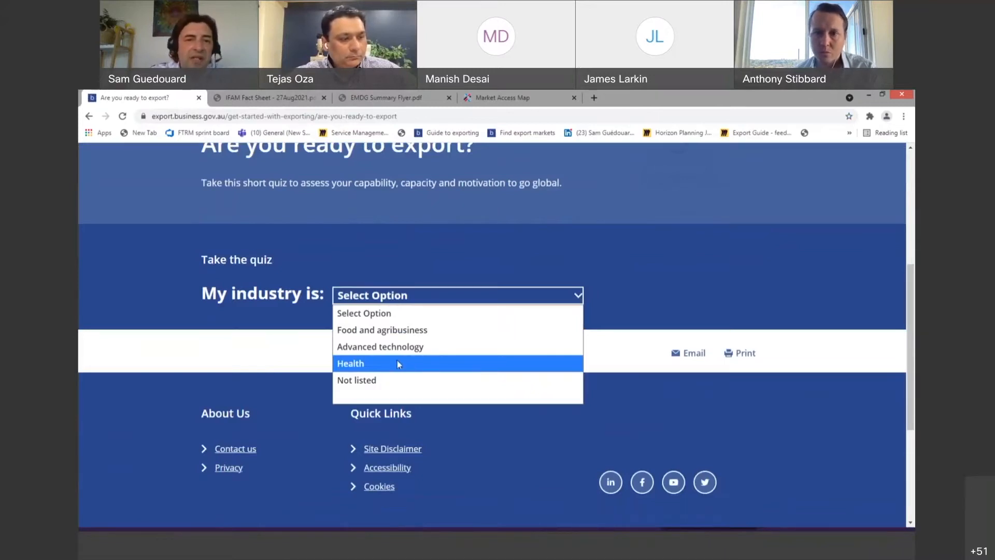
click(386, 331)
click(244, 334)
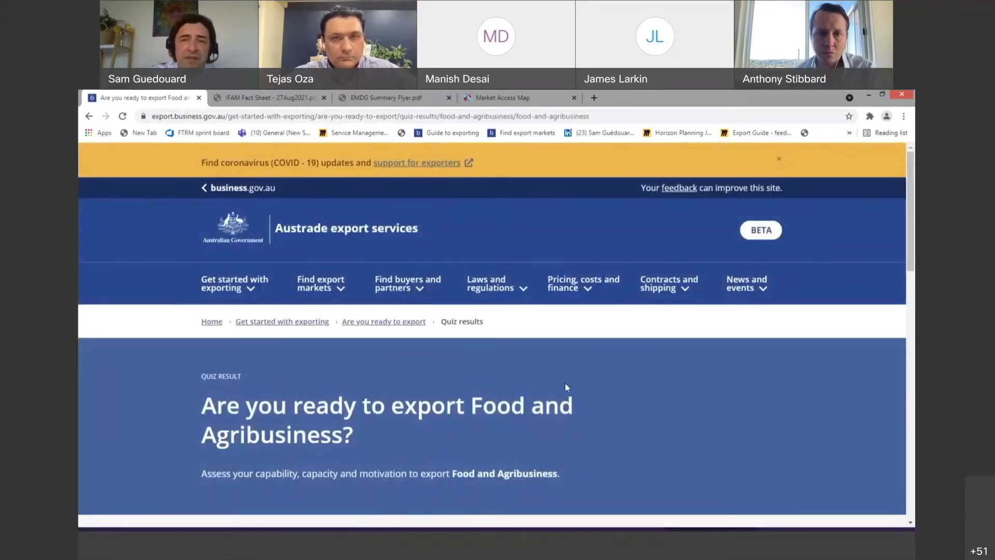
- Try the No answer to the question about a clear and compelling selling proposition, and settle on Not sure
scroll(566, 387, down, 4)
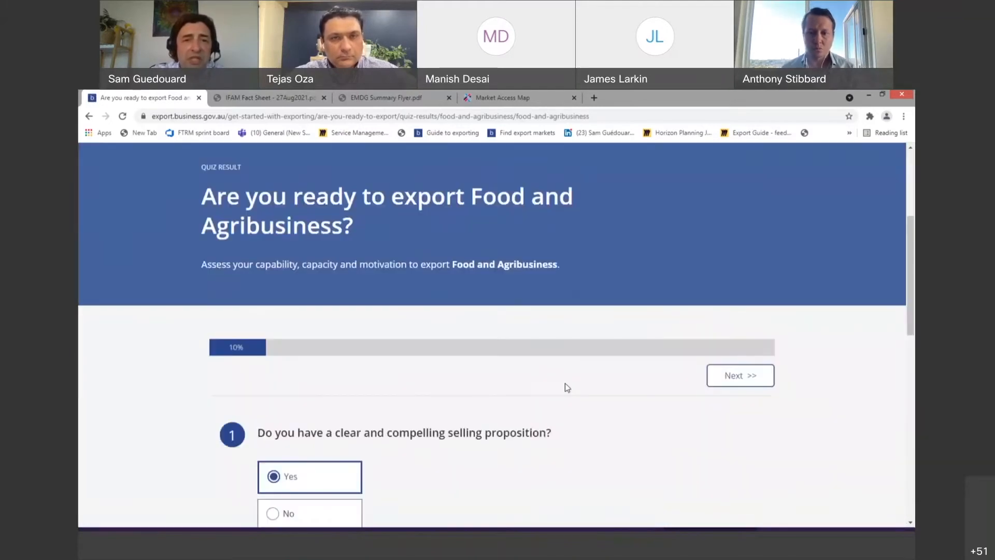
scroll(565, 388, down, 2)
scroll(507, 341, down, 3)
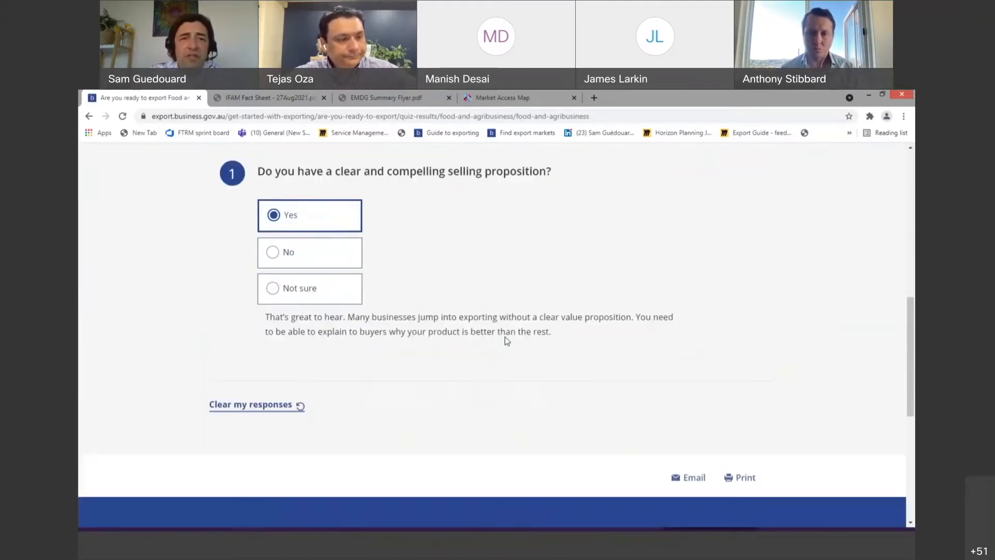
scroll(507, 341, up, 1)
scroll(575, 275, down, 1)
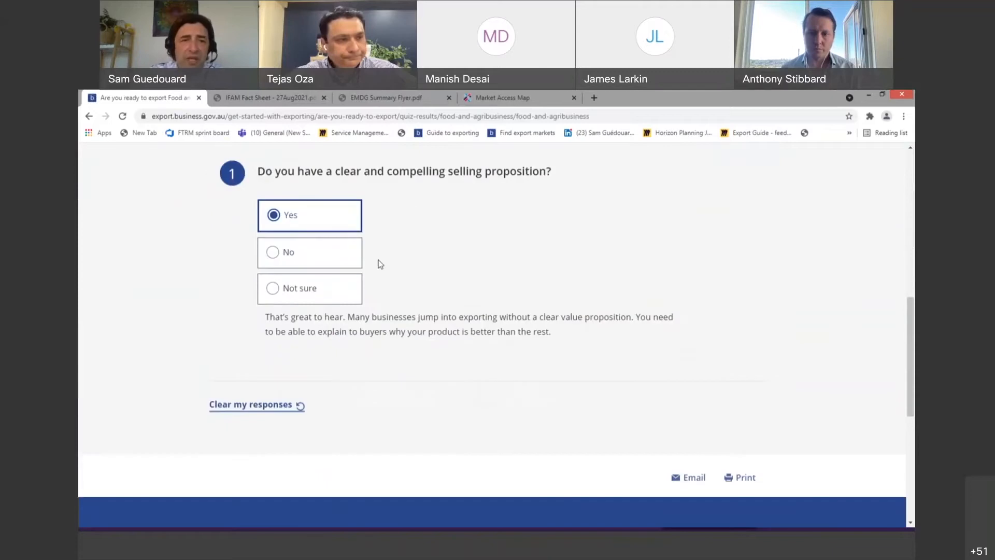
click(274, 252)
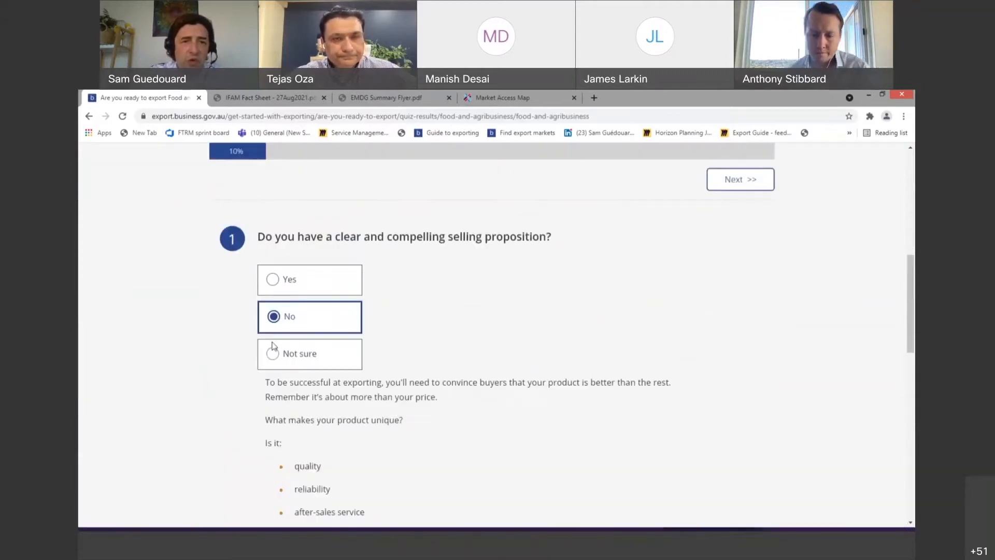
click(273, 355)
- Read the guidance for the Not sure answer, including the linked resources on competitive advantage
scroll(565, 280, down, 3)
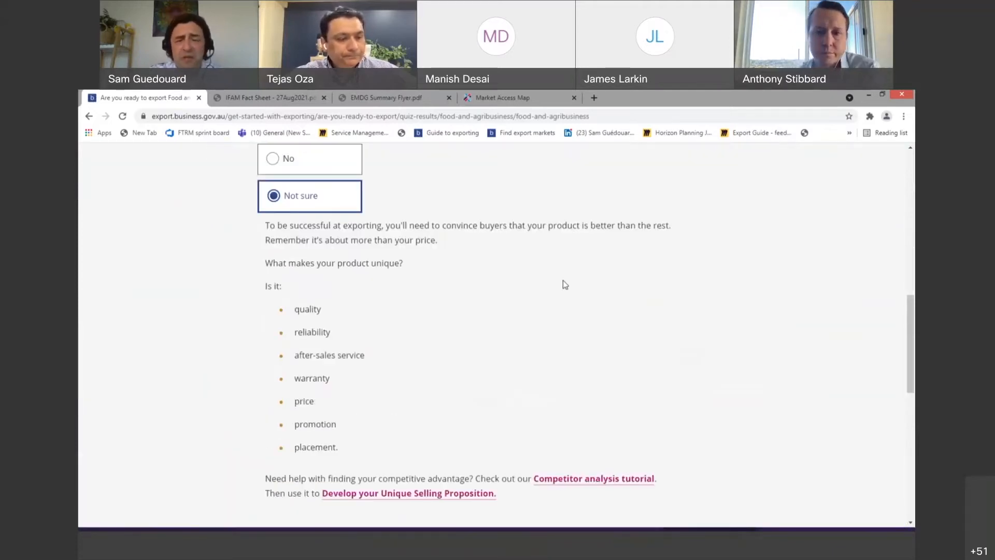
scroll(565, 285, down, 2)
scroll(565, 285, down, 2)
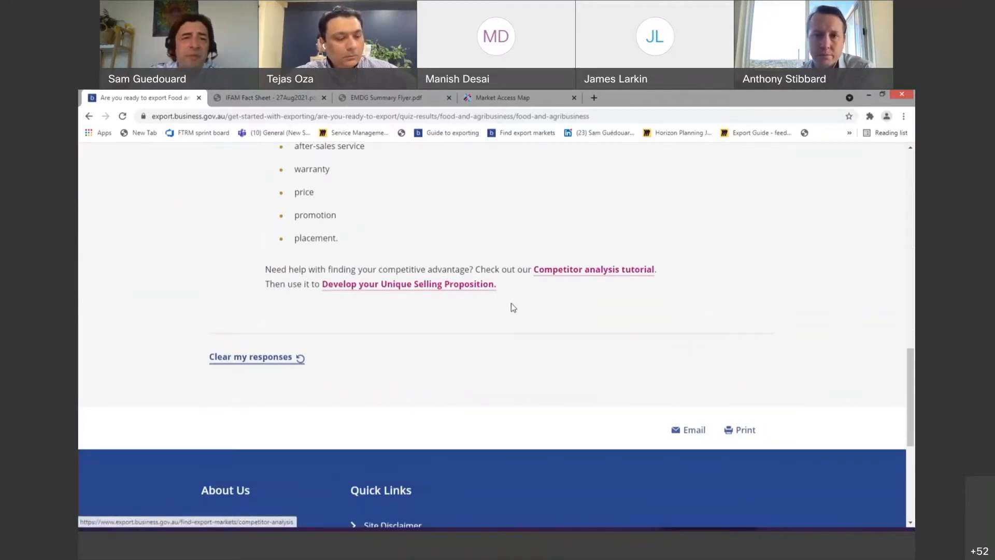
scroll(513, 307, up, 2)
scroll(511, 307, up, 7)
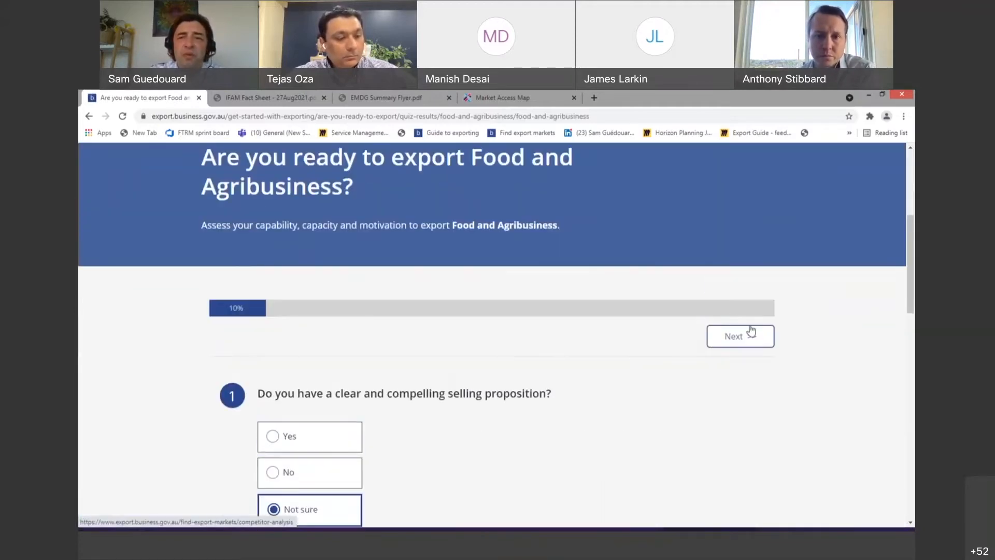
- Advance the quiz past the Australian market question to question 3 about capacity and resources to scale up
click(749, 335)
scroll(525, 325, up, 2)
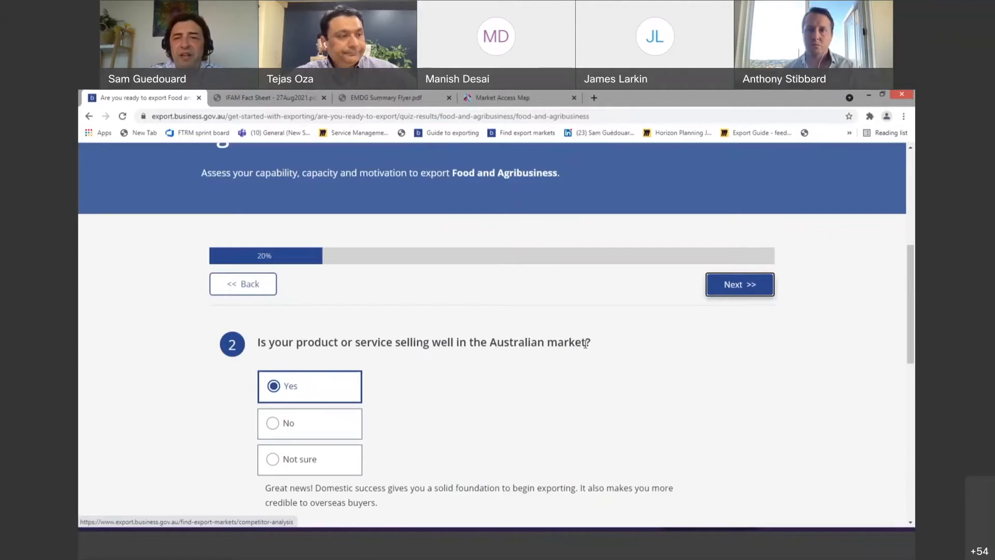
scroll(685, 374, up, 2)
click(748, 383)
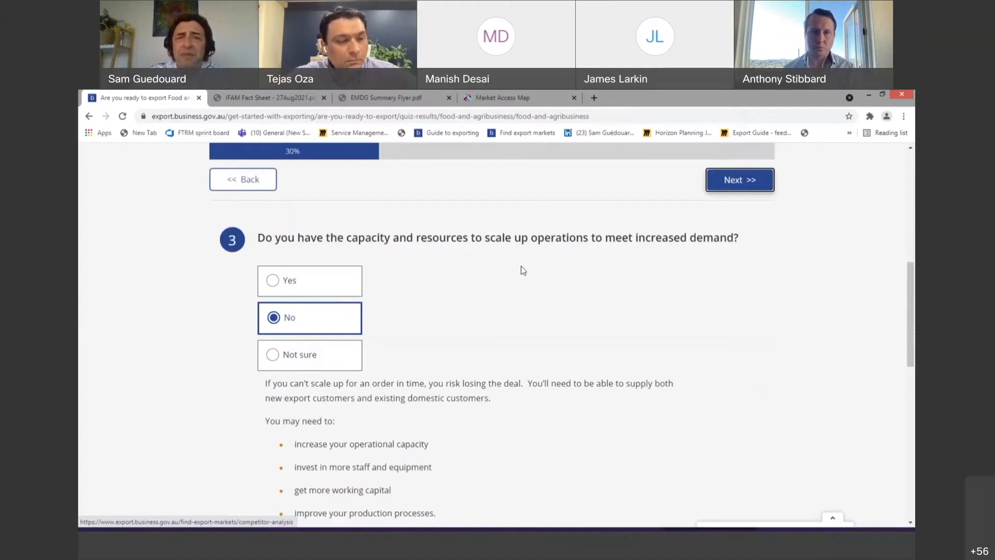
- Go back to quiz question 2 about selling well in the Australian market
scroll(521, 266, up, 2)
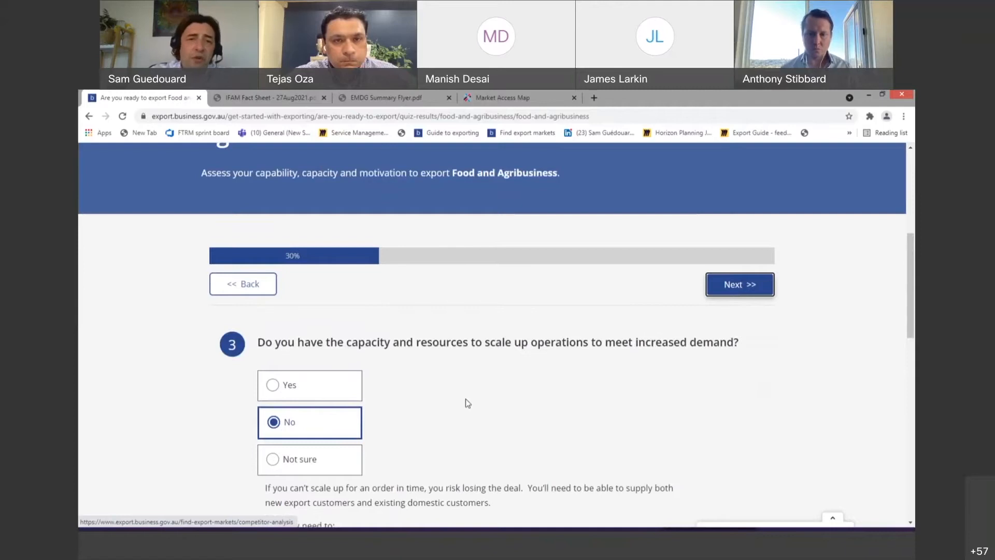
scroll(466, 400, up, 2)
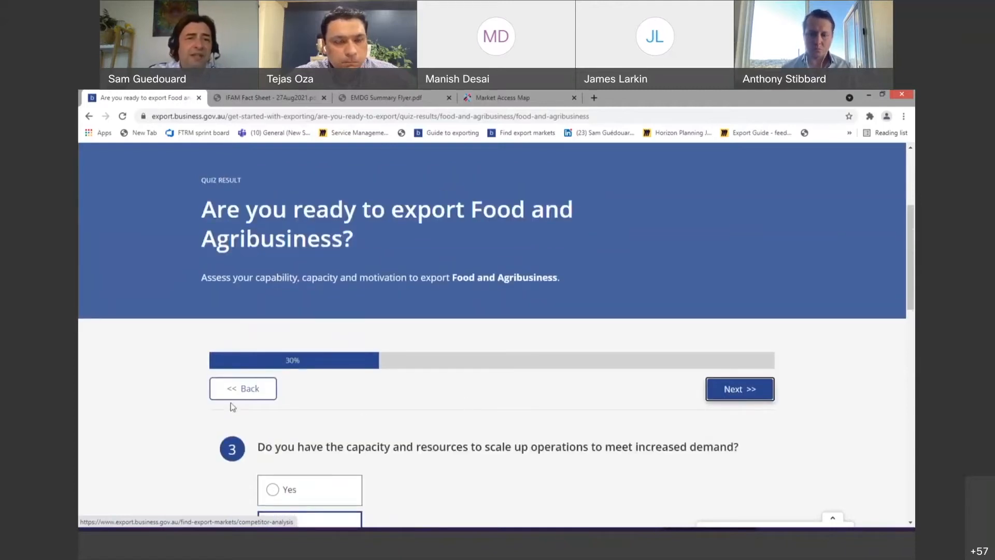
click(251, 393)
scroll(280, 283, up, 1)
scroll(280, 282, up, 5)
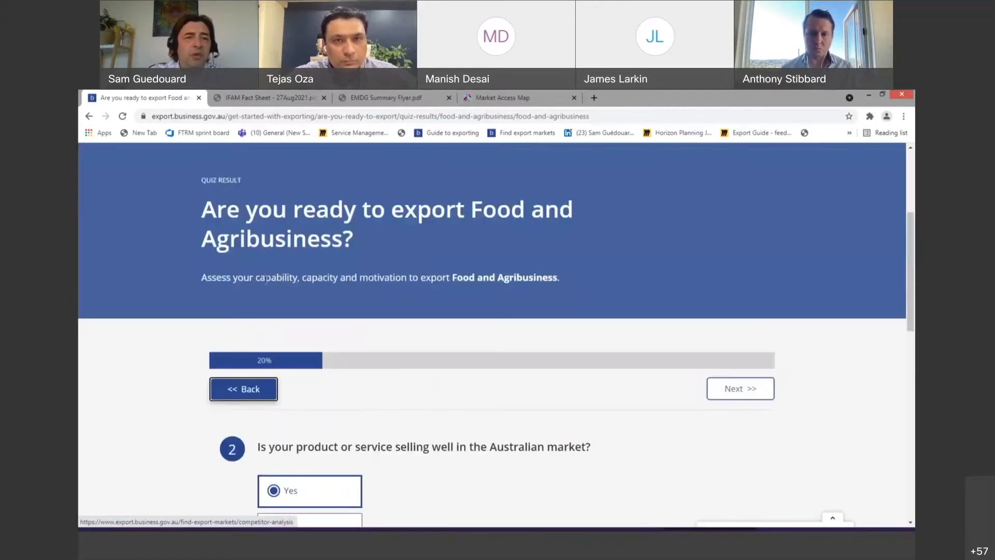
- Open the "Start your export strategy" page and read through its template download and numbered sections down to Next steps
click(251, 199)
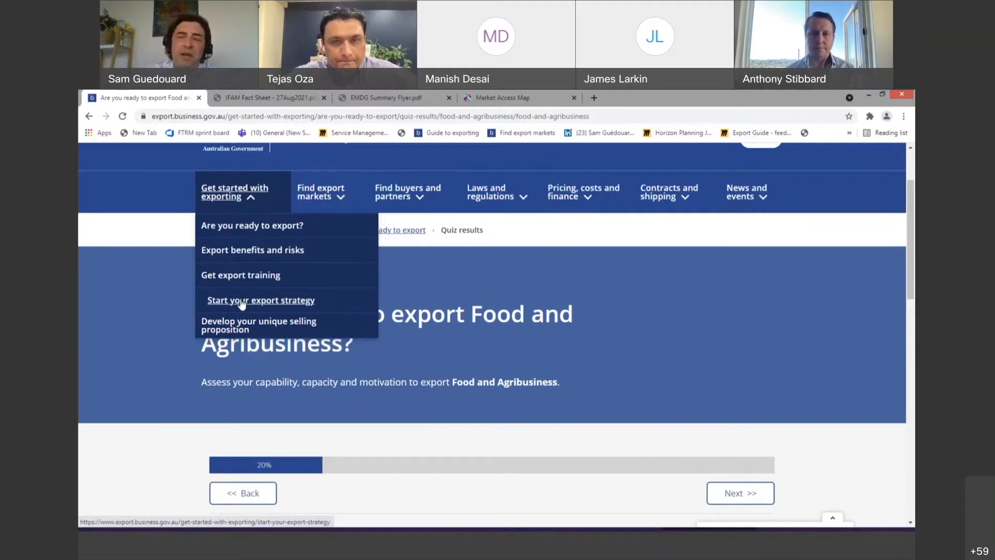
click(263, 301)
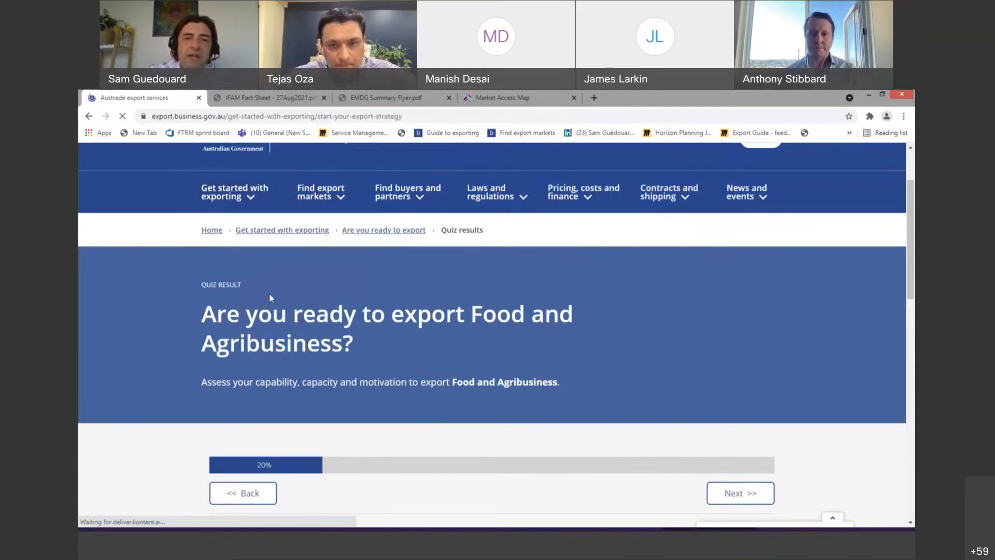
scroll(435, 334, down, 5)
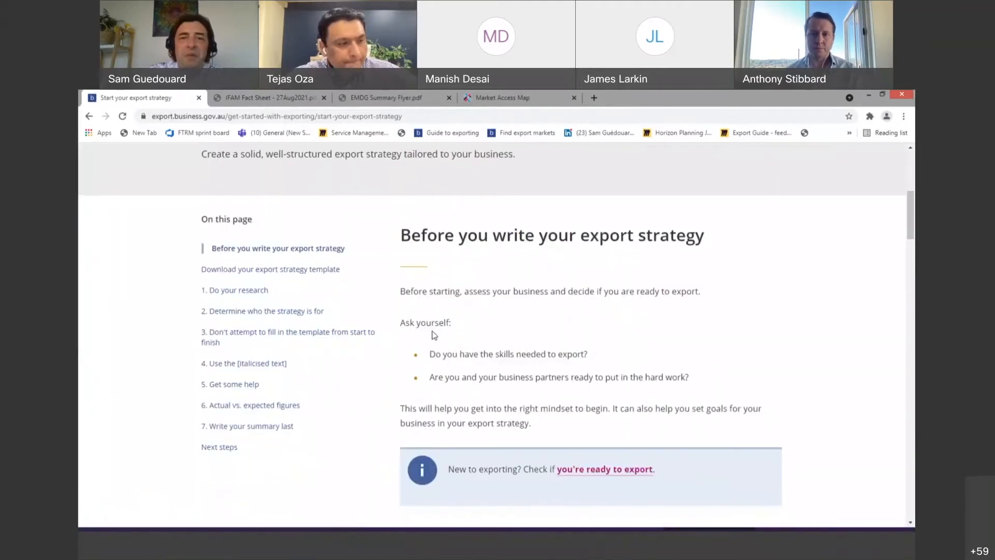
scroll(434, 335, down, 10)
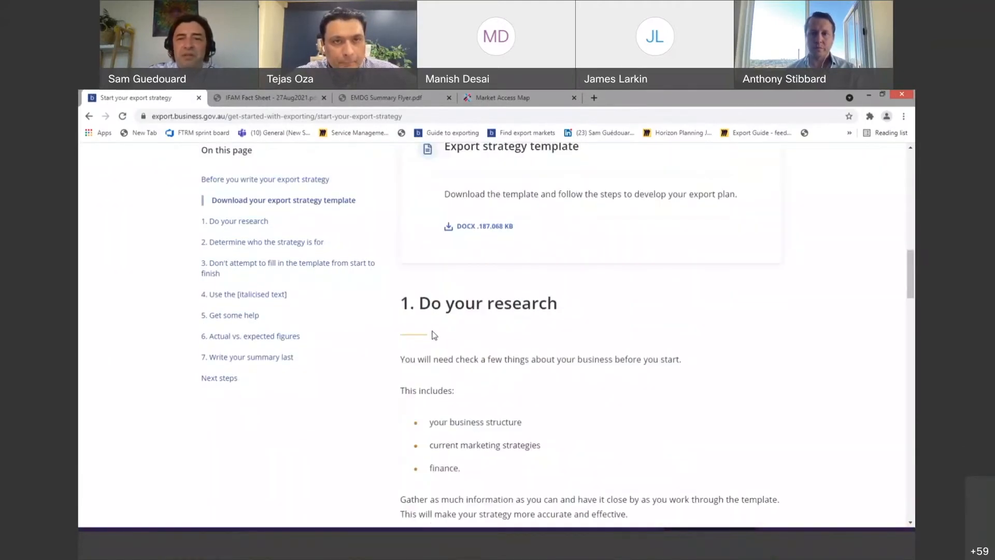
scroll(434, 334, down, 10)
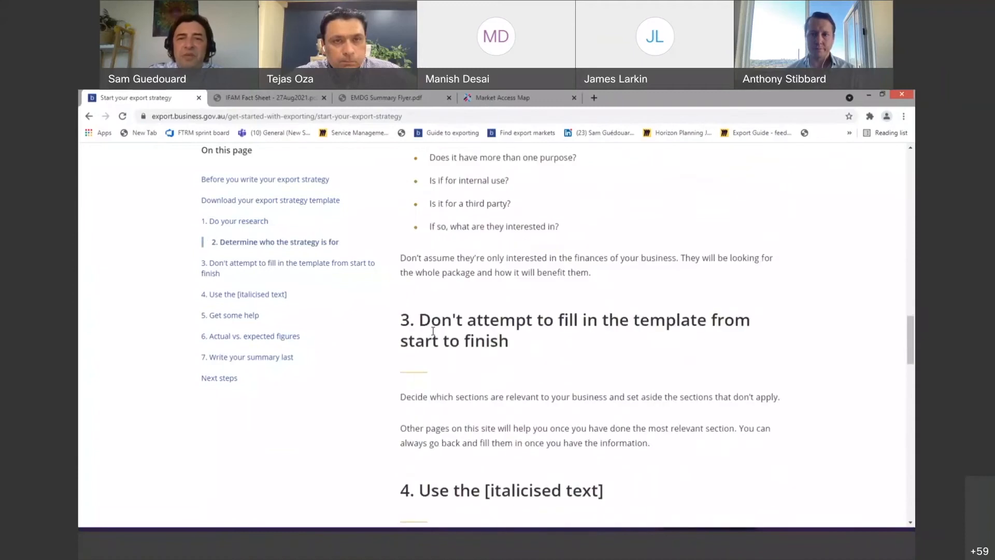
scroll(433, 330, down, 7)
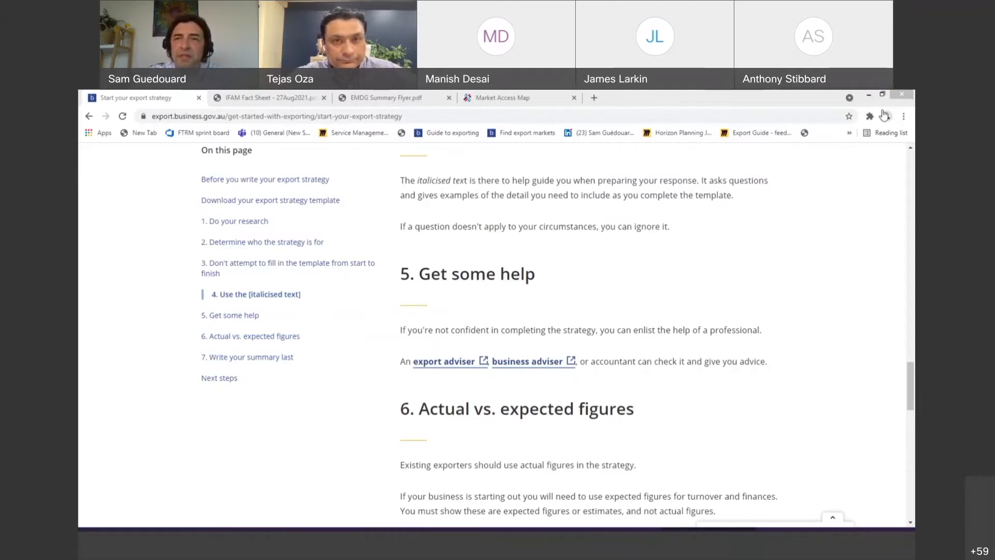
scroll(497, 382, down, 10)
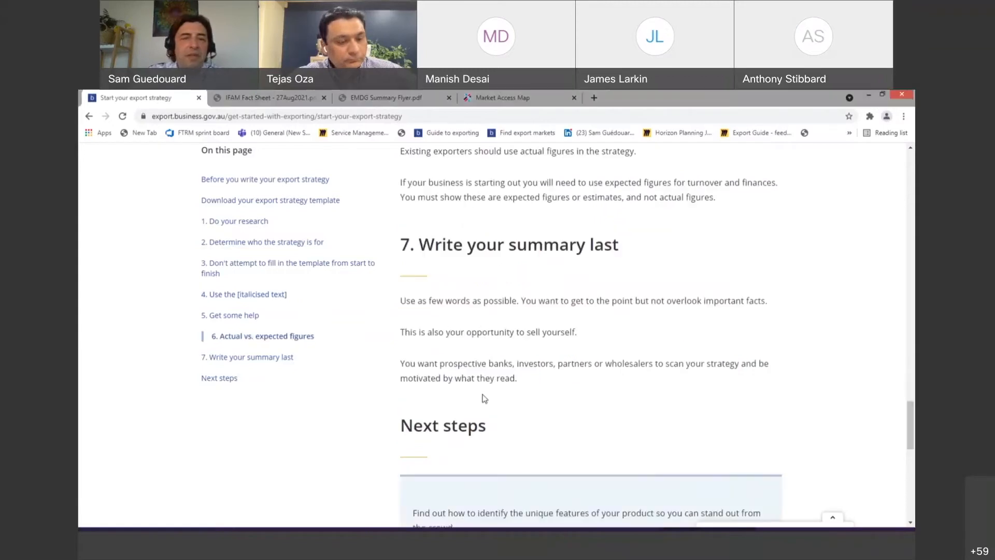
- Open the Market search tool from the Find export markets section
scroll(497, 382, up, 12)
scroll(498, 378, up, 15)
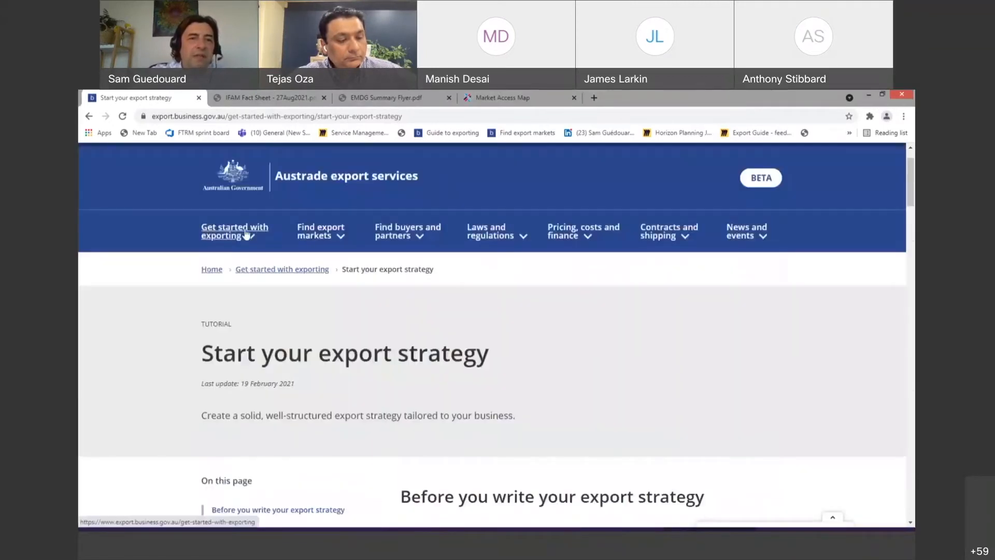
click(340, 237)
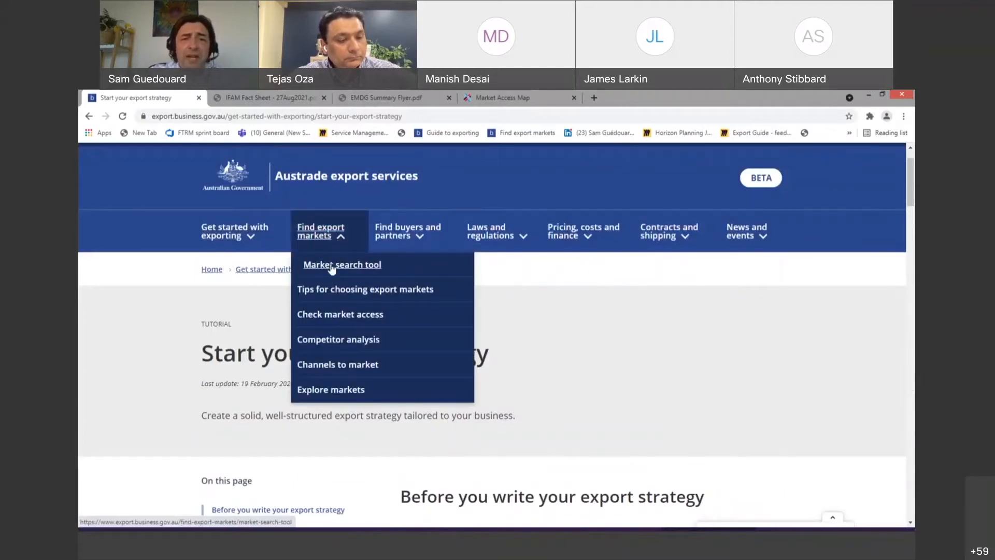
click(332, 269)
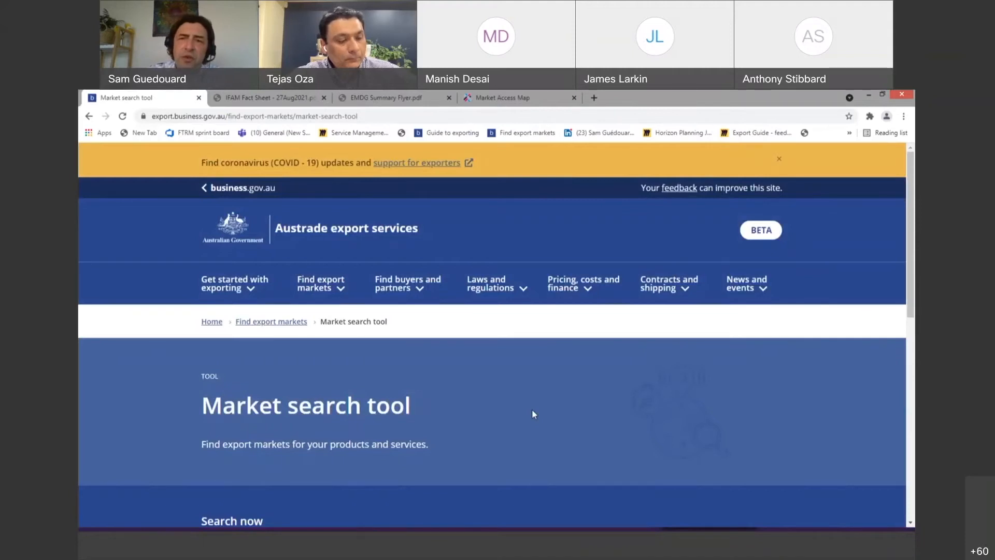
- Set the industry to Food and agribusiness and enter "lamb" as the product in the market search
scroll(533, 410, down, 5)
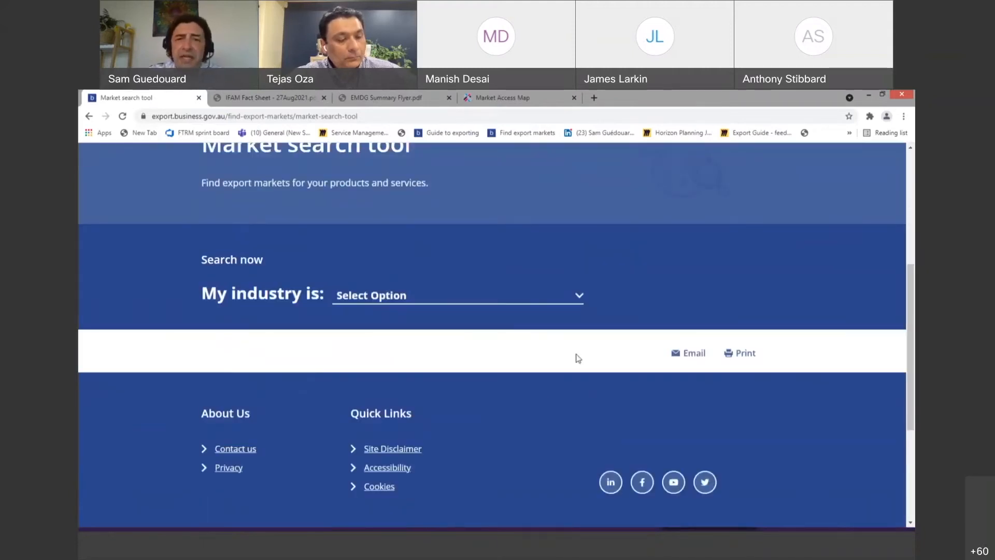
click(570, 295)
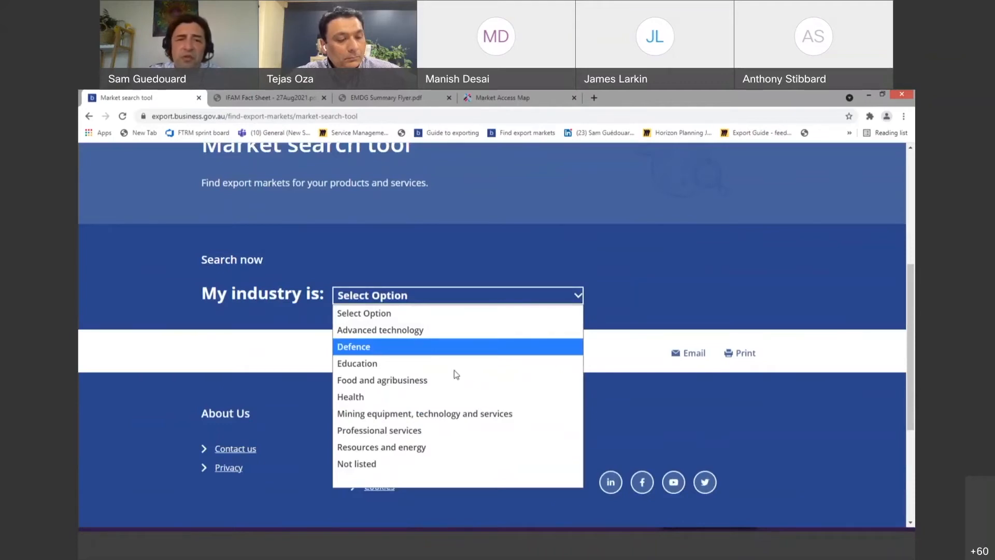
click(392, 382)
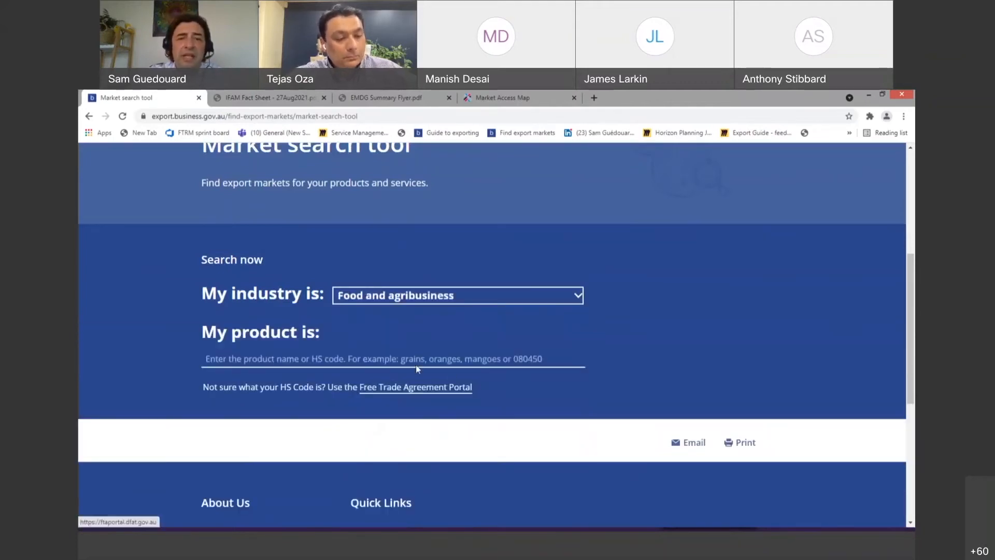
click(232, 358)
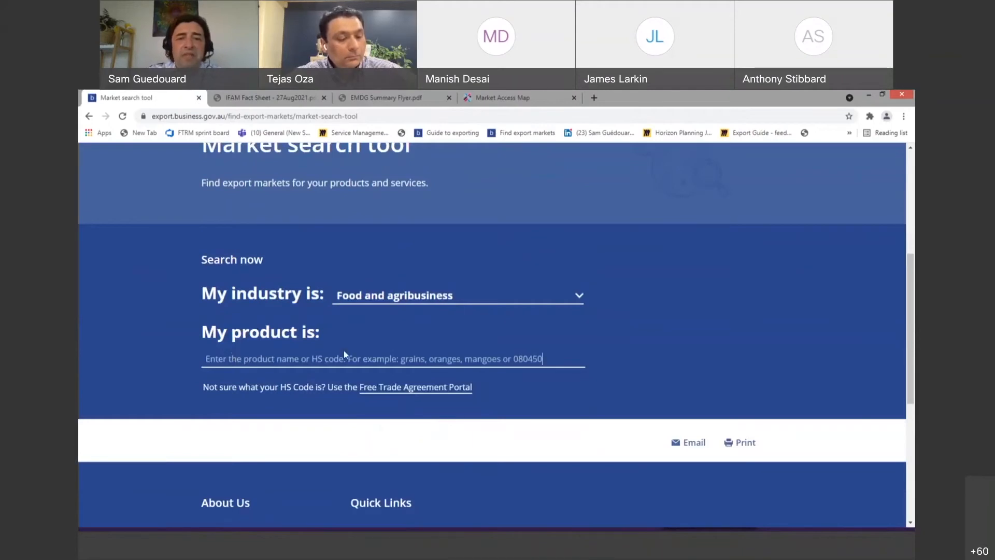
text(la)
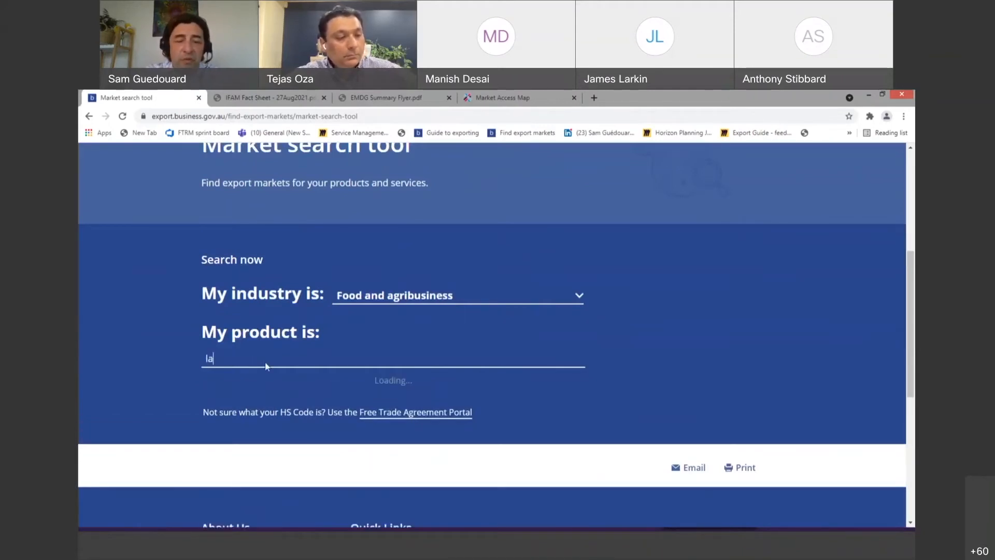
text(mb)
- Choose product 020423, sheep meat (including lamb), boneless cuts, fresh or chilled, and run the market search
scroll(466, 353, down, 2)
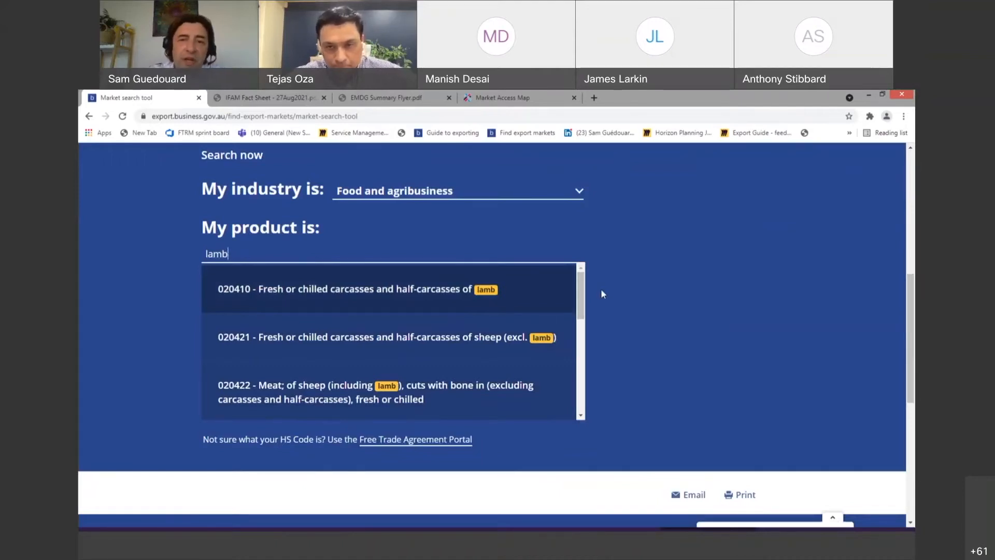
drag(583, 299, 590, 340)
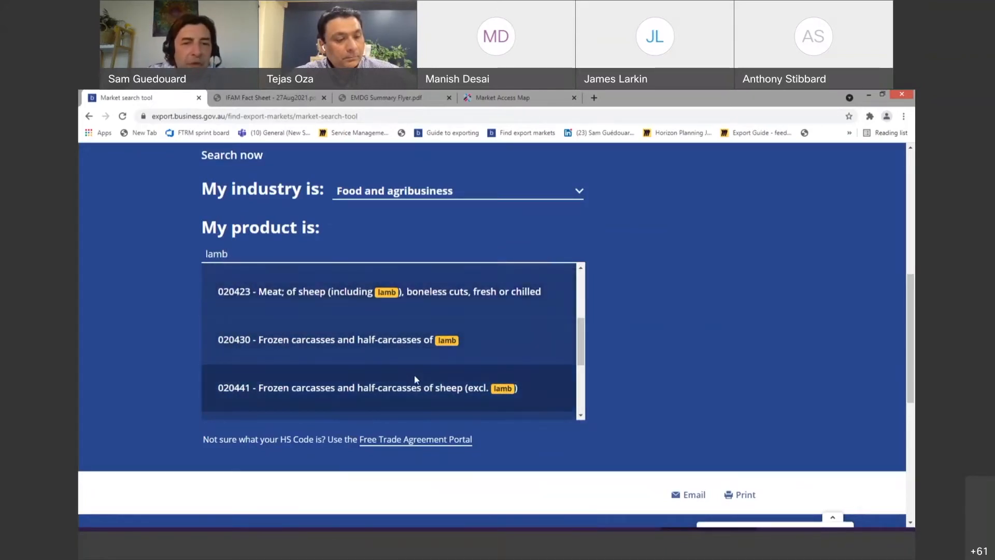
scroll(388, 393, down, 1)
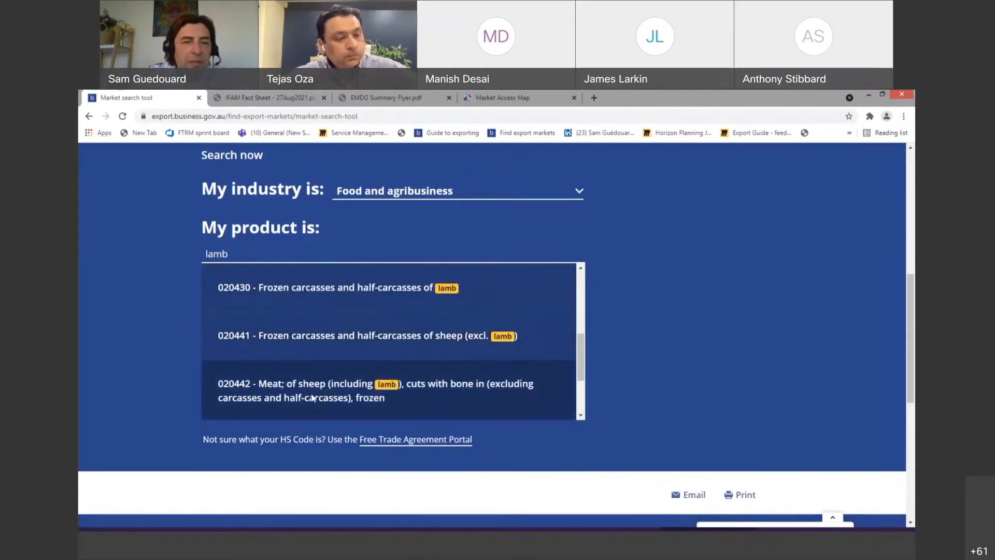
scroll(342, 390, down, 1)
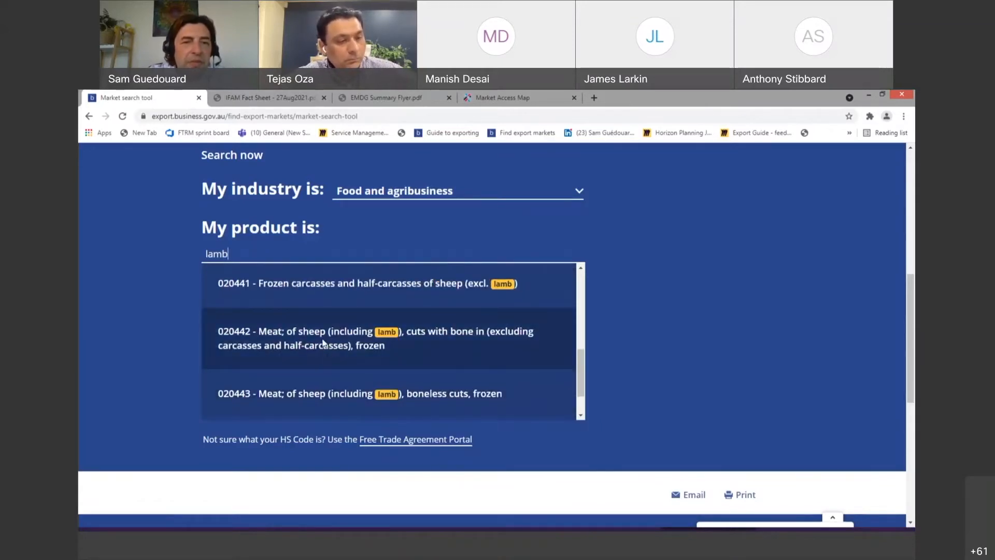
click(323, 342)
click(240, 317)
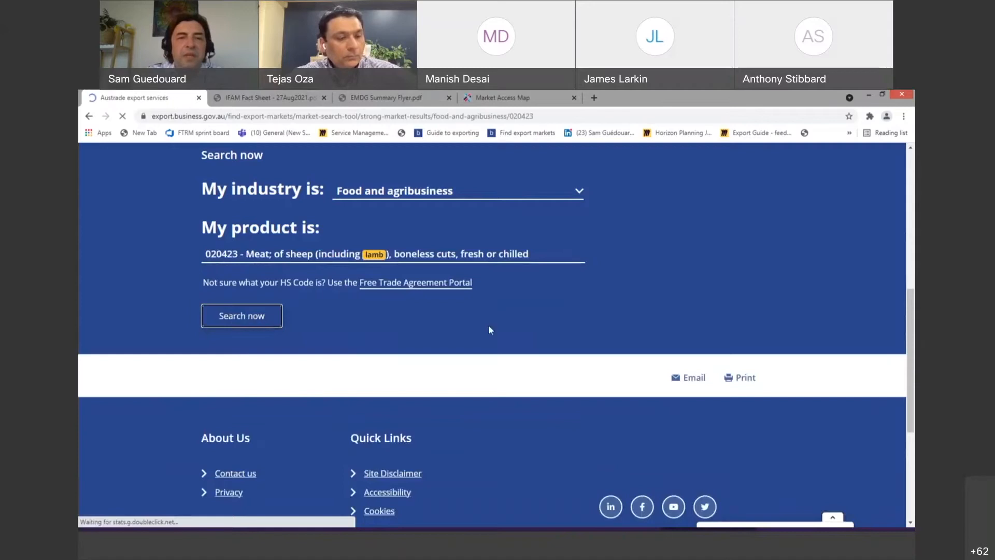
- Look through the shortlist of markets for the boneless sheep meat, and return to the market search tool
scroll(515, 371, down, 2)
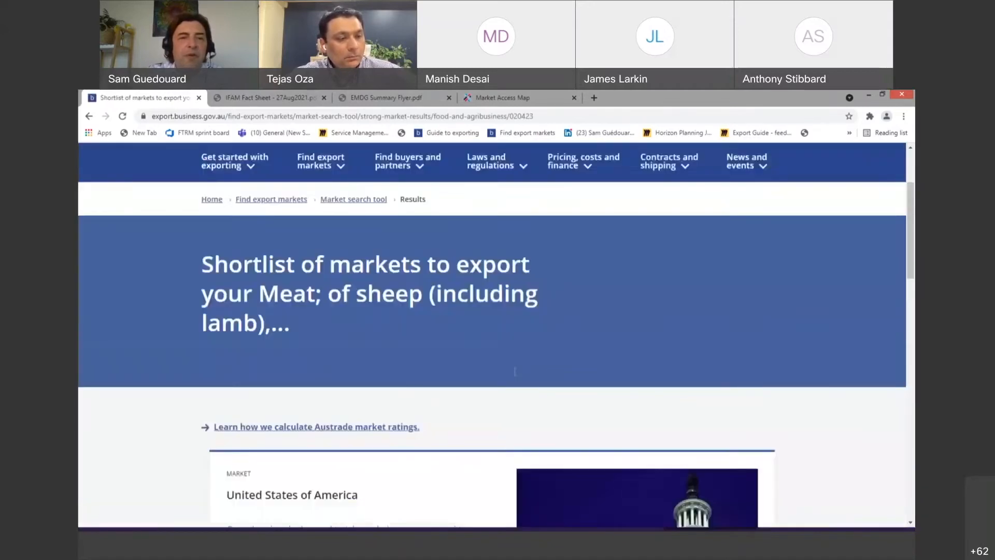
scroll(515, 371, down, 8)
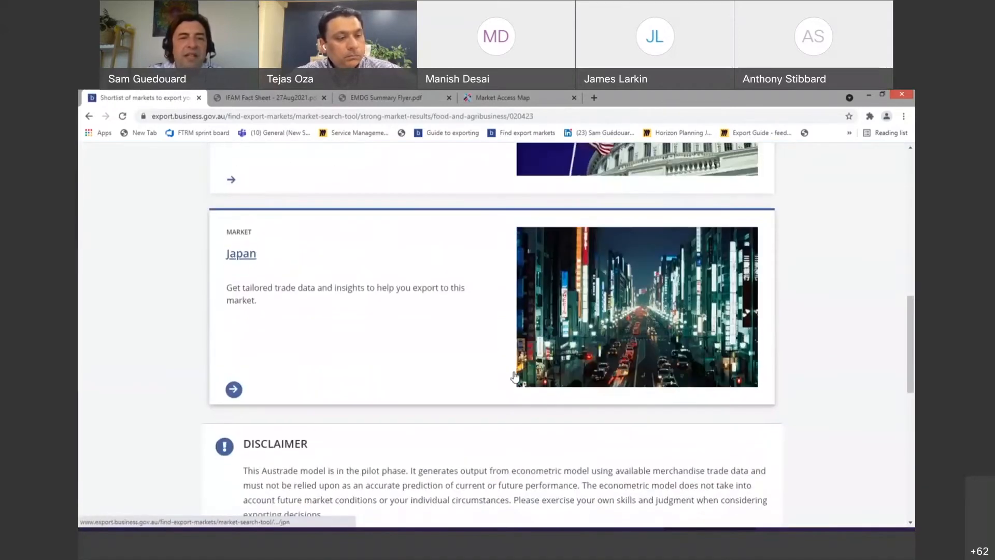
scroll(515, 376, down, 3)
scroll(515, 377, up, 8)
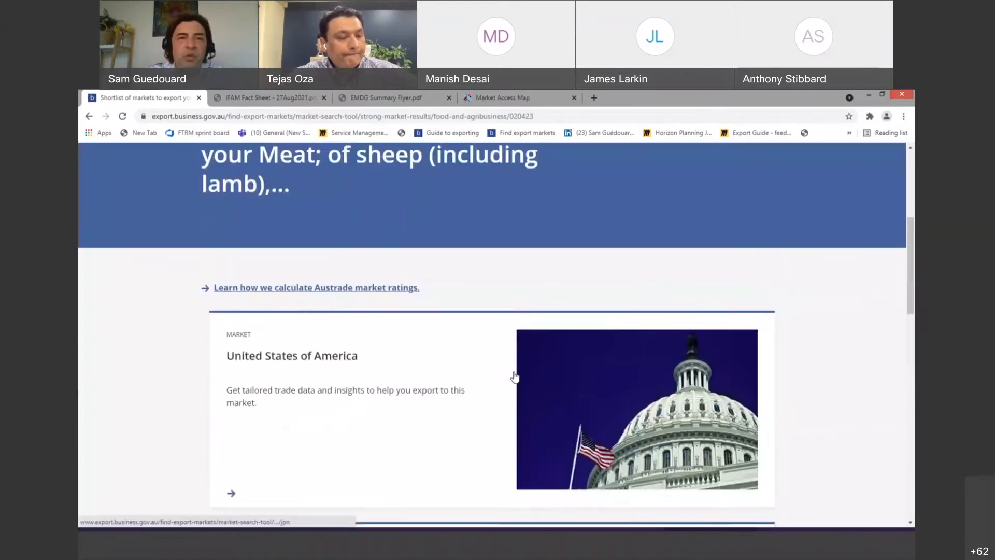
scroll(515, 377, up, 4)
key(alt+Left)
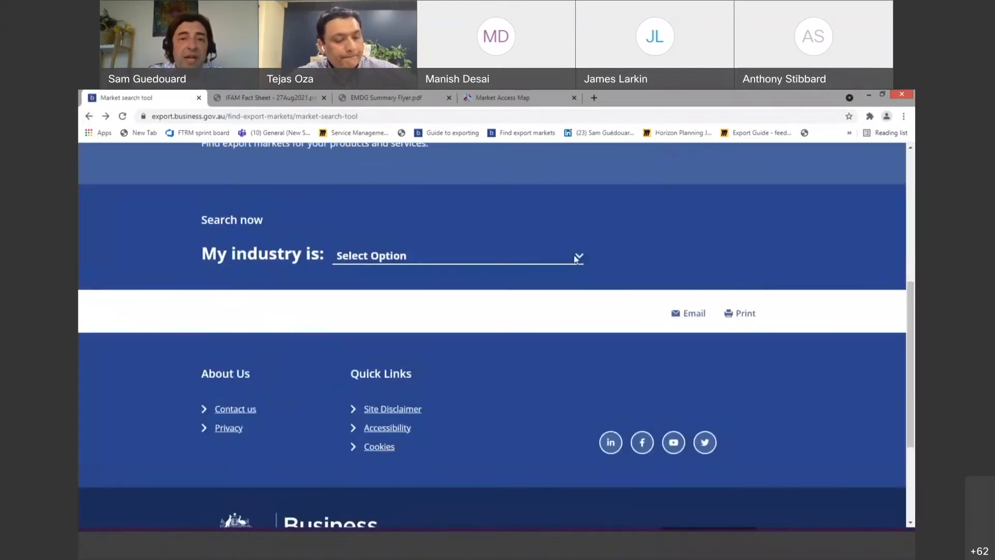
- Search Food and agribusiness markets for "lamb" product 020421, fresh or chilled carcasses and half-carcasses of sheep
click(577, 257)
click(363, 338)
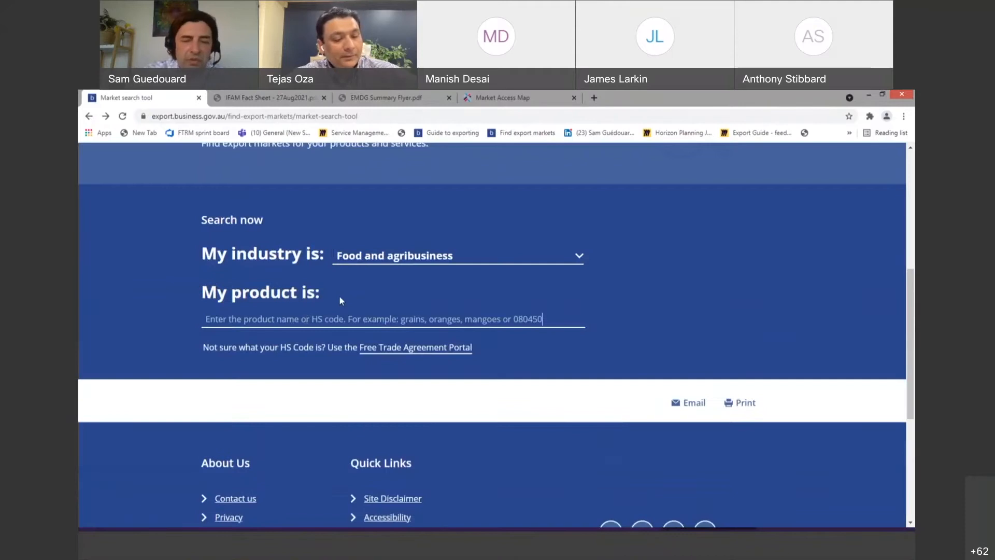
text(lamb)
scroll(459, 377, down, 1)
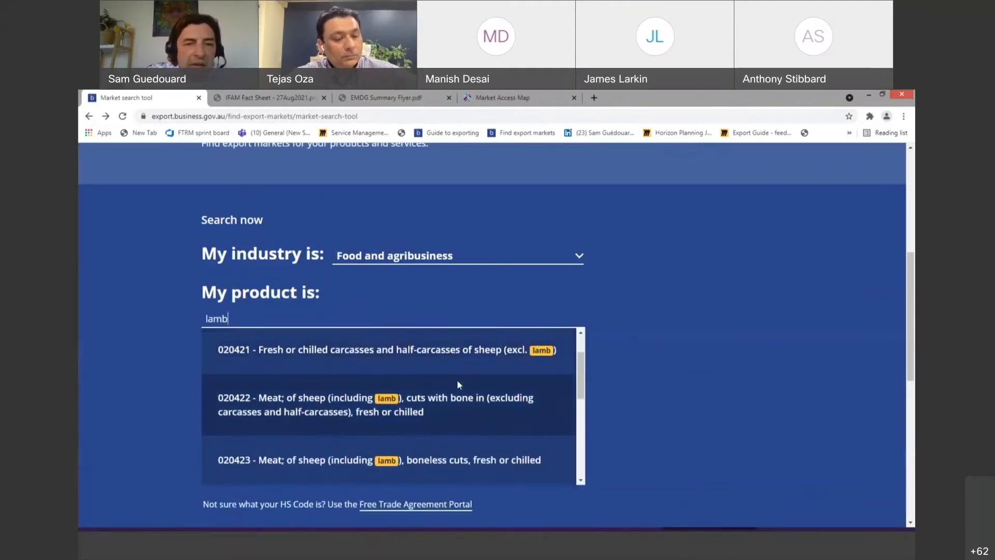
click(389, 369)
click(243, 383)
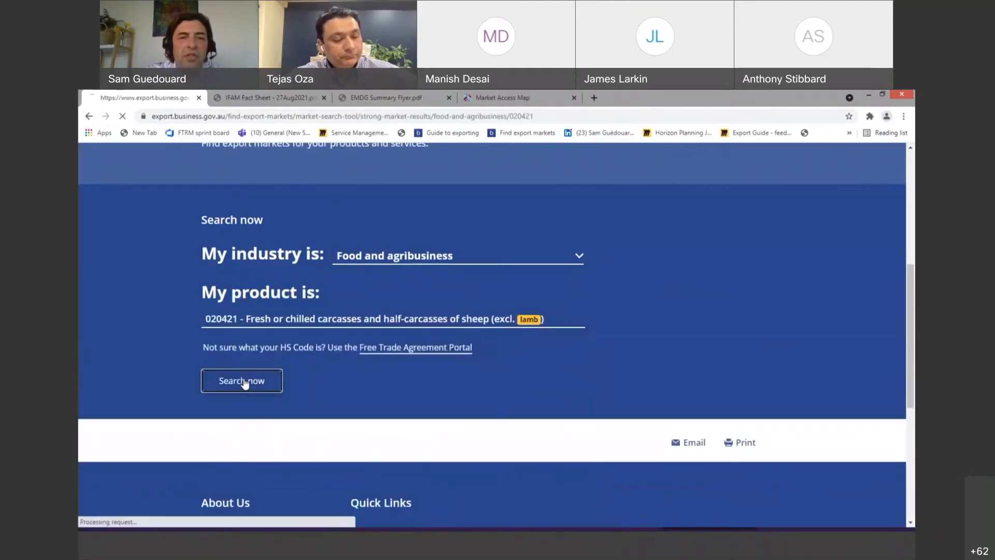
- Look through the shortlisted markets for sheep carcasses and open the Jordan market page
scroll(412, 356, down, 4)
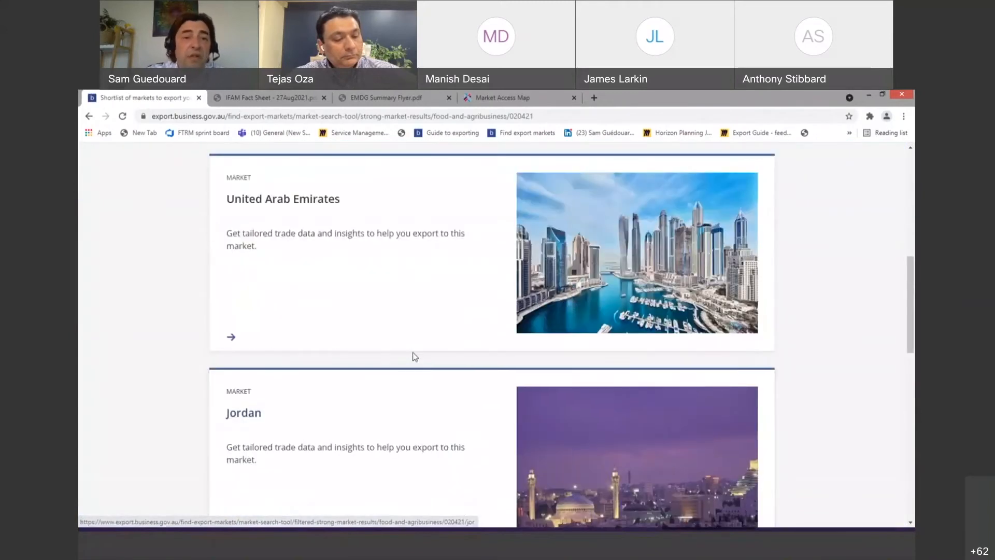
scroll(412, 356, up, 2)
scroll(410, 358, down, 3)
scroll(253, 406, up, 3)
scroll(252, 383, down, 3)
click(250, 351)
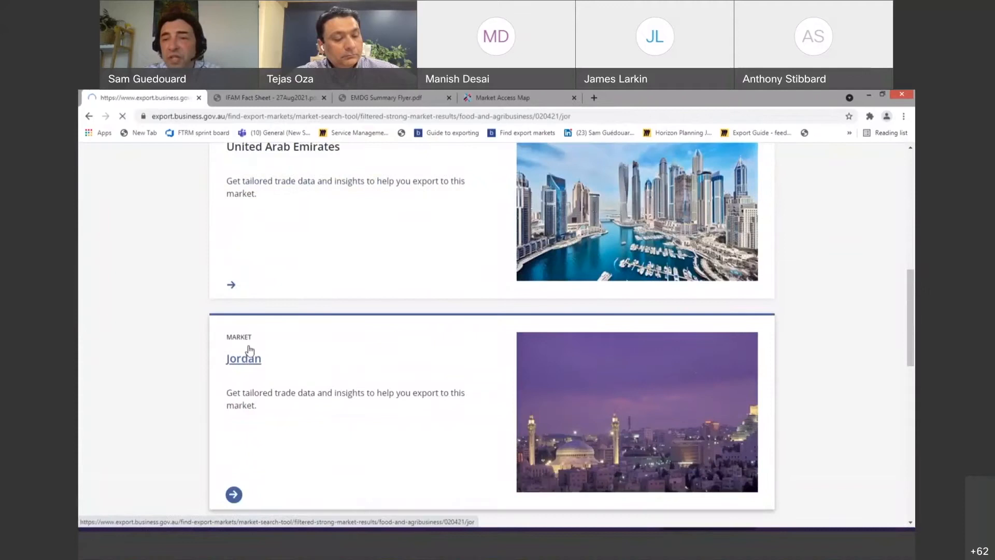
- Read Jordan's market overview on size, growth and Australian market share, and return to the market shortlist
scroll(491, 257, down, 3)
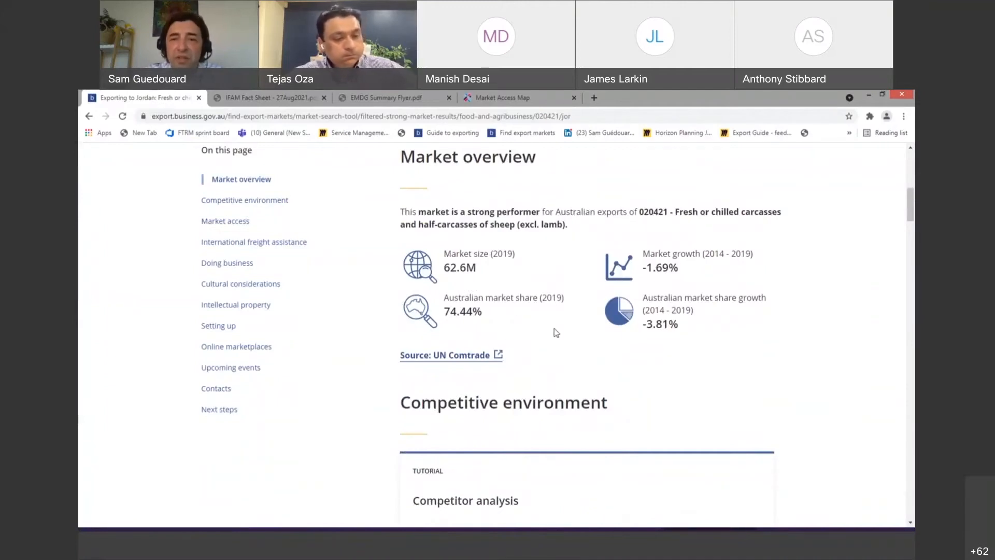
scroll(637, 303, up, 1)
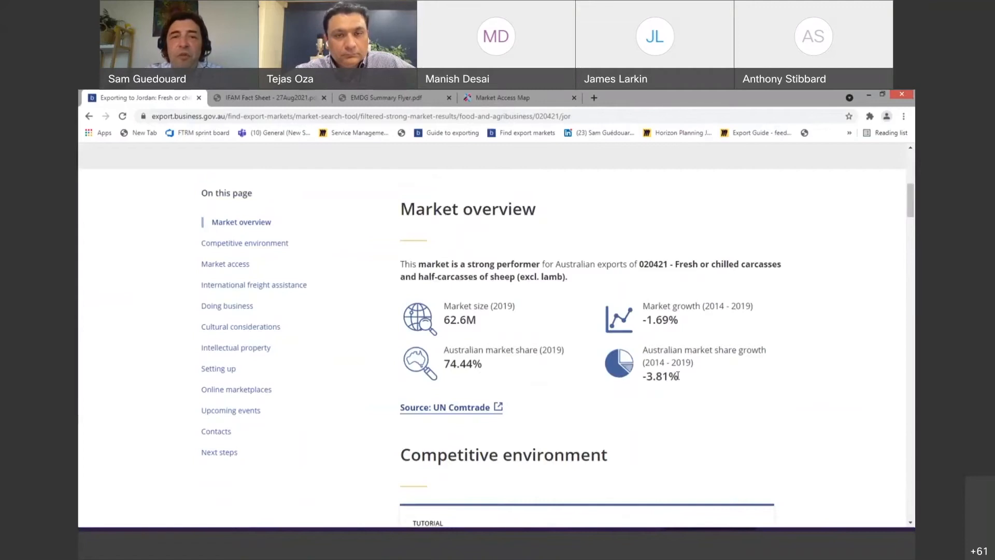
scroll(677, 376, up, 5)
click(88, 116)
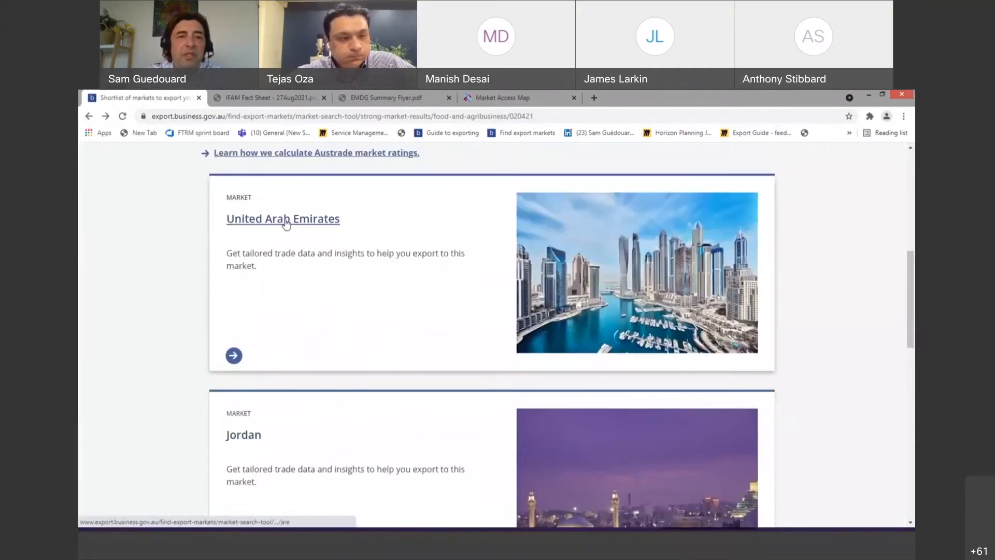
- Open the United Arab Emirates market page and read its market overview figures
click(286, 223)
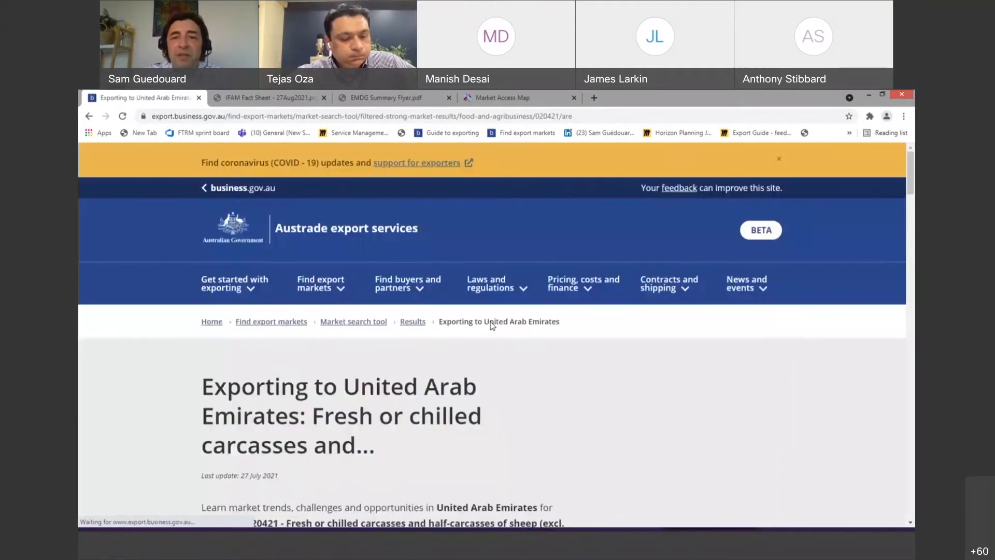
scroll(491, 326, down, 5)
scroll(492, 325, down, 2)
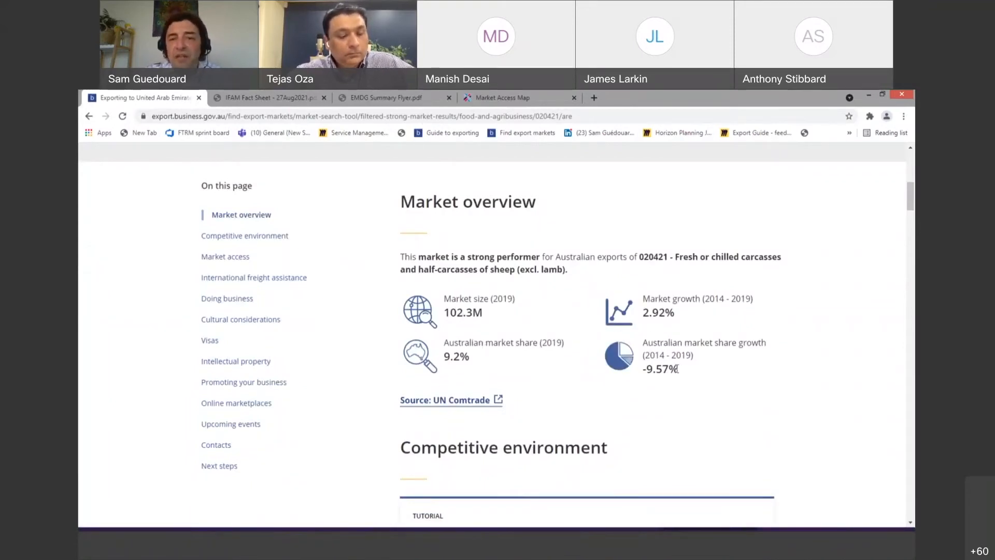
scroll(672, 371, up, 6)
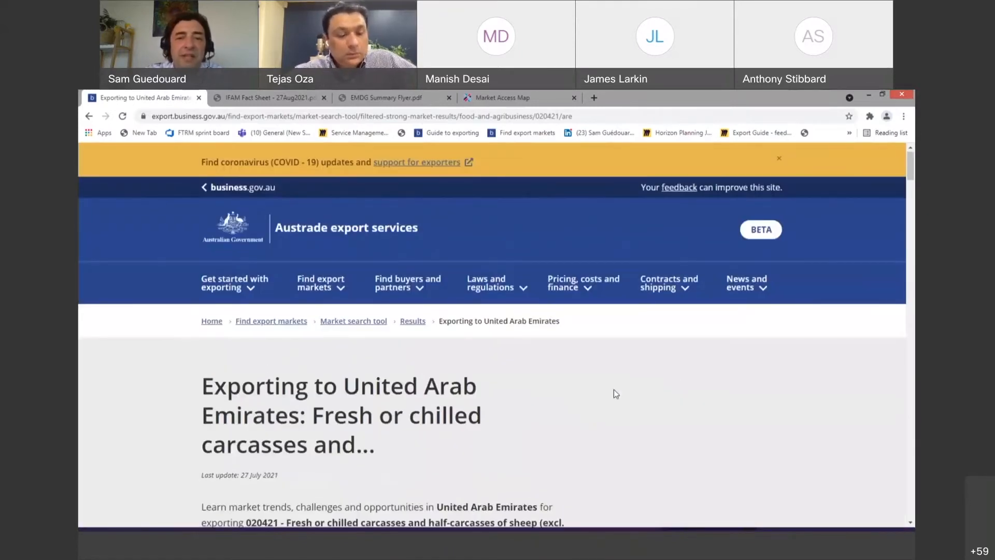
- Read the United Arab Emirates page from the market overview through competitive environment, market access and freight assistance to doing business
scroll(616, 394, down, 5)
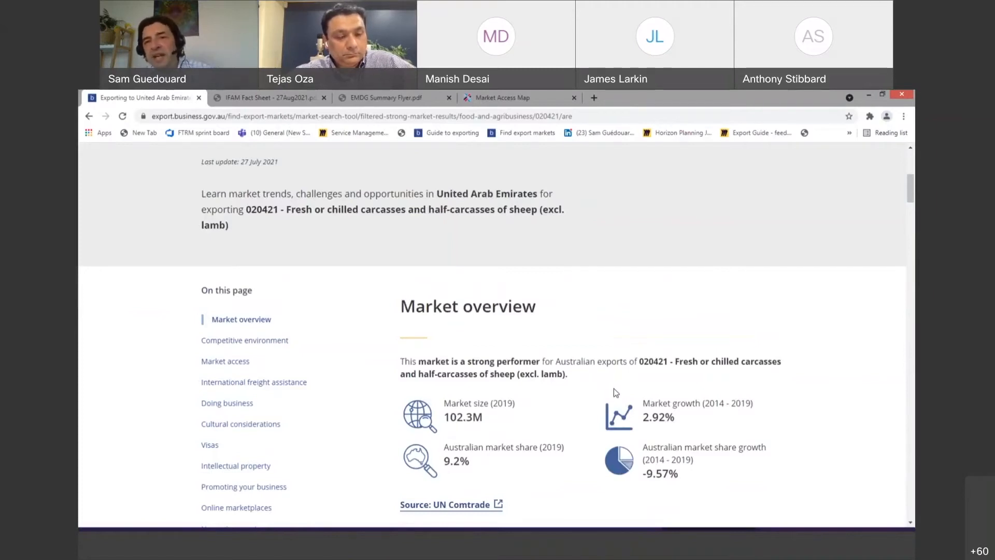
scroll(608, 400, down, 3)
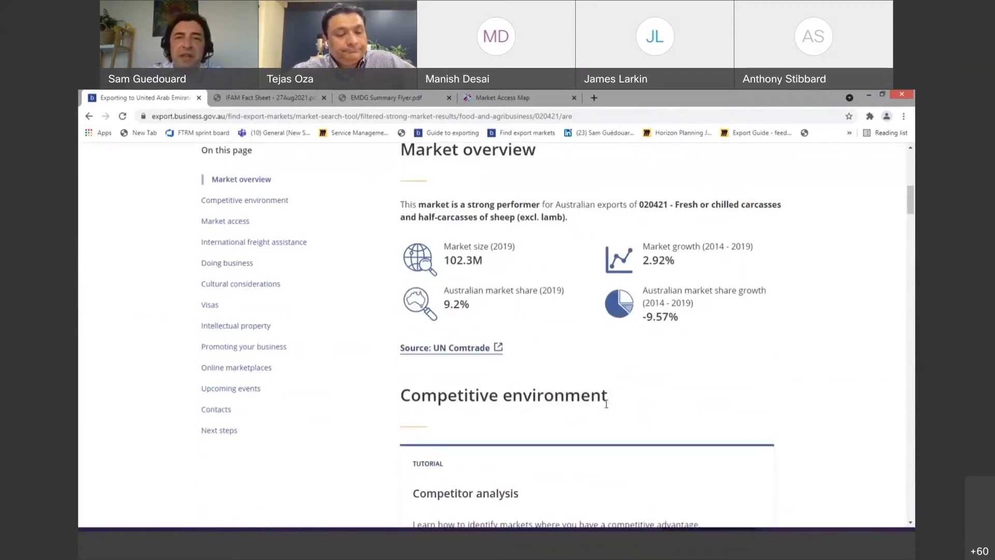
scroll(612, 394, down, 5)
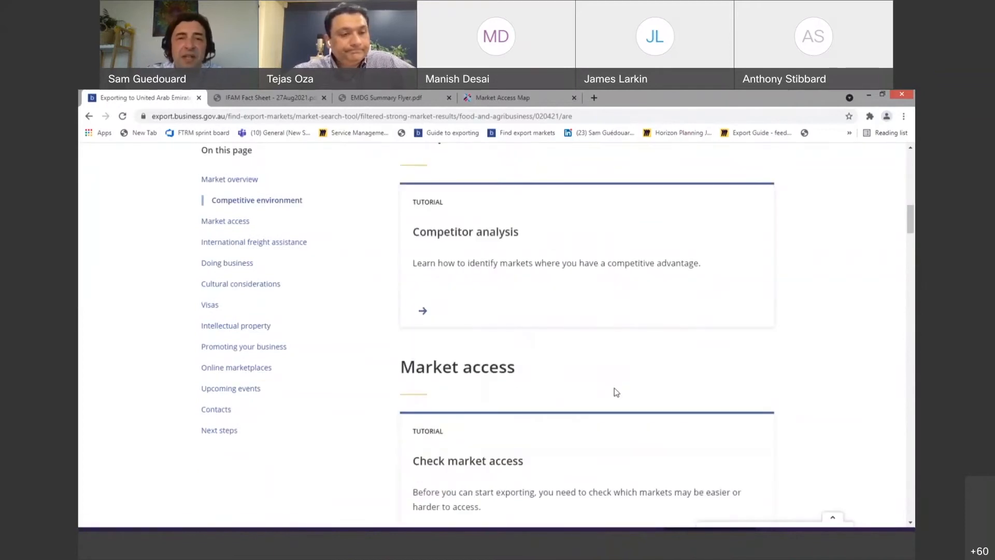
scroll(616, 392, up, 1)
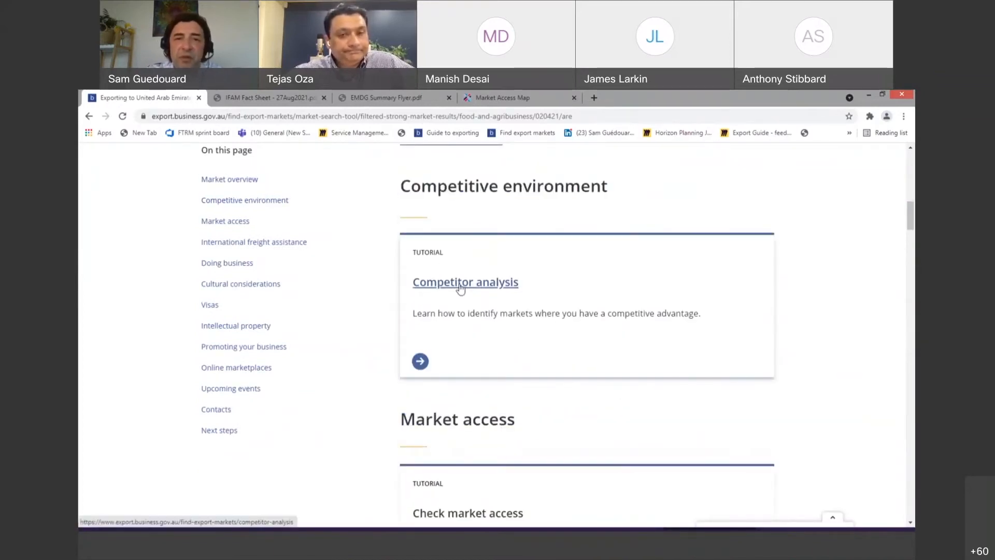
scroll(503, 315, down, 4)
scroll(503, 314, down, 4)
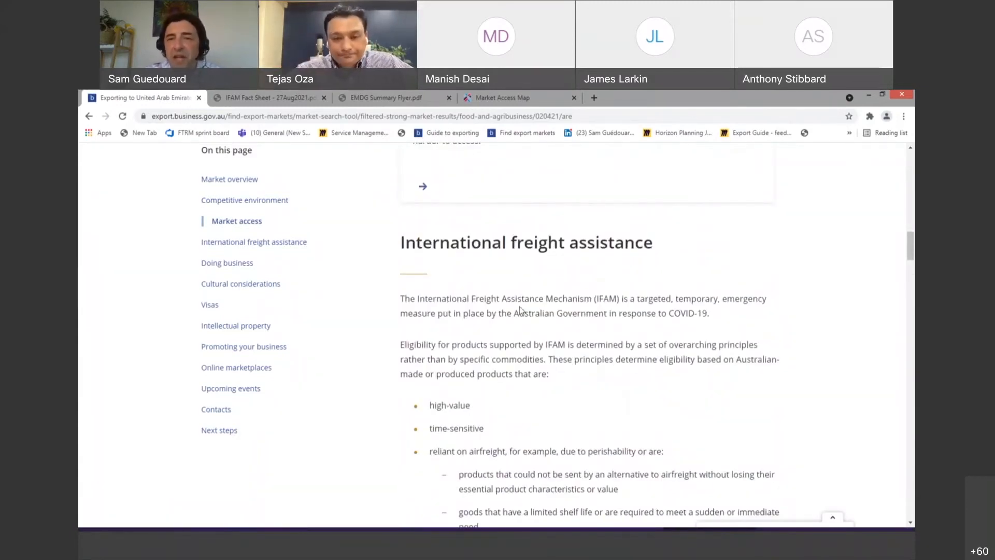
scroll(521, 310, down, 3)
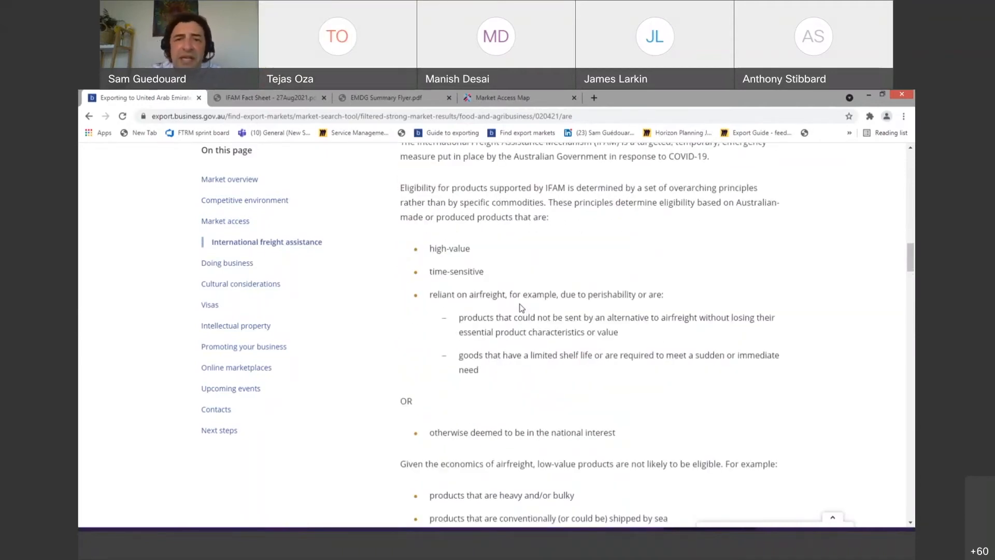
scroll(521, 308, down, 8)
scroll(521, 310, down, 3)
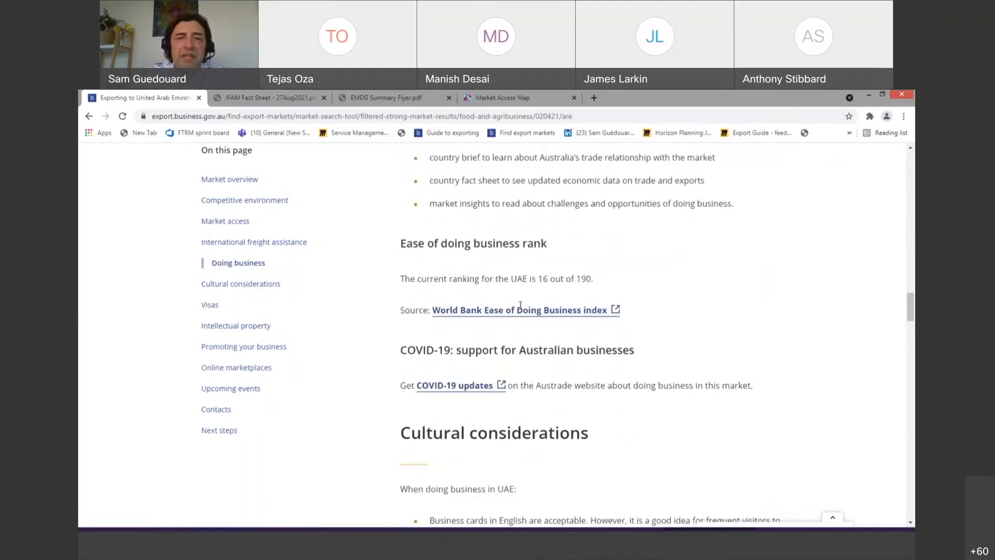
- Read the United Arab Emirates page's sections on cultural considerations, visas, intellectual property, promoting your business and online marketplaces
scroll(510, 317, down, 4)
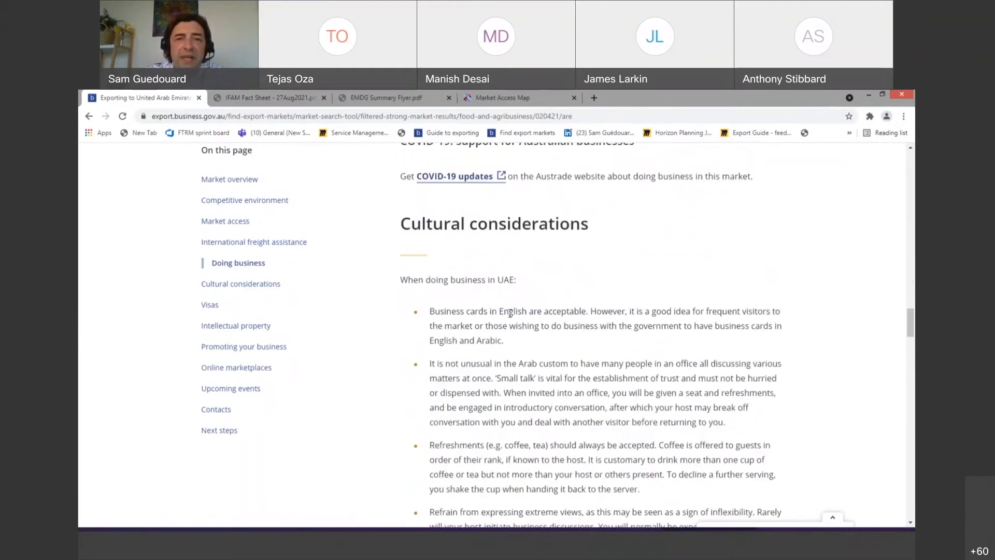
scroll(510, 313, down, 10)
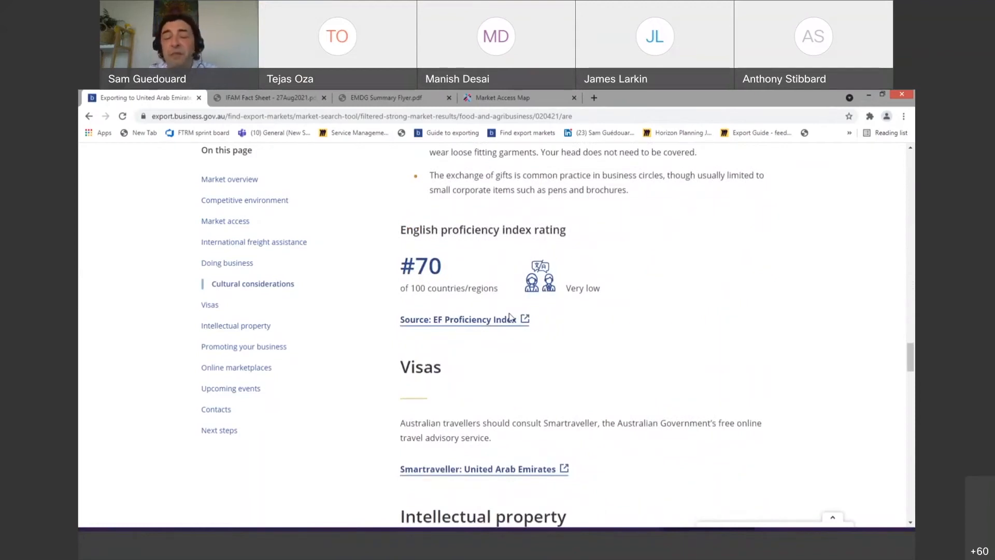
scroll(510, 316, down, 5)
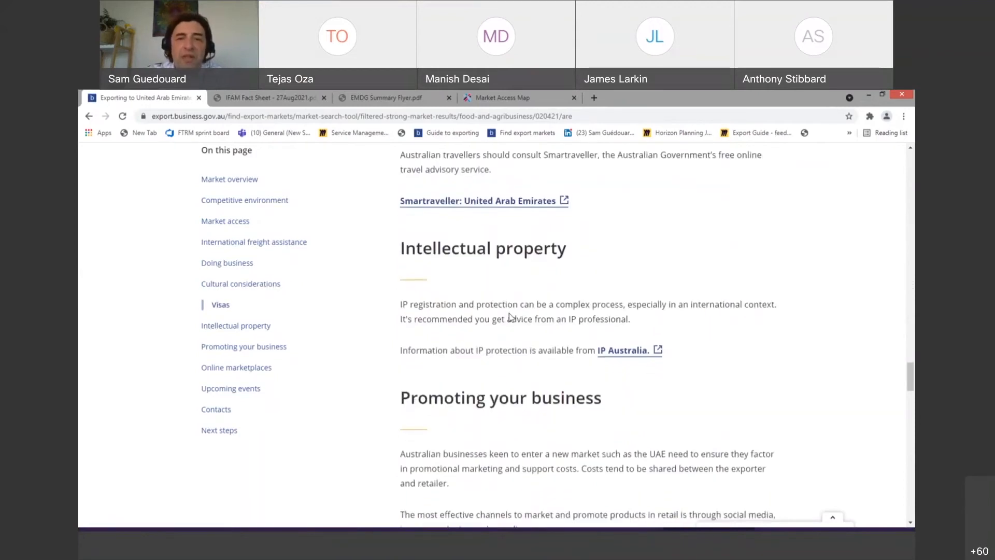
scroll(510, 313, down, 5)
scroll(511, 317, down, 5)
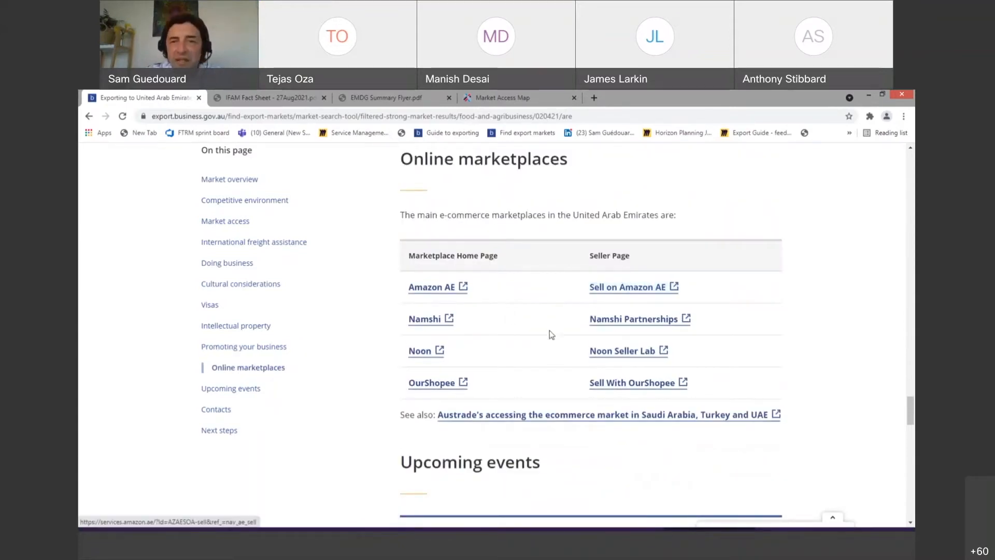
- Read the upcoming events, contacts and next steps sections of the United Arab Emirates page
scroll(549, 332, down, 4)
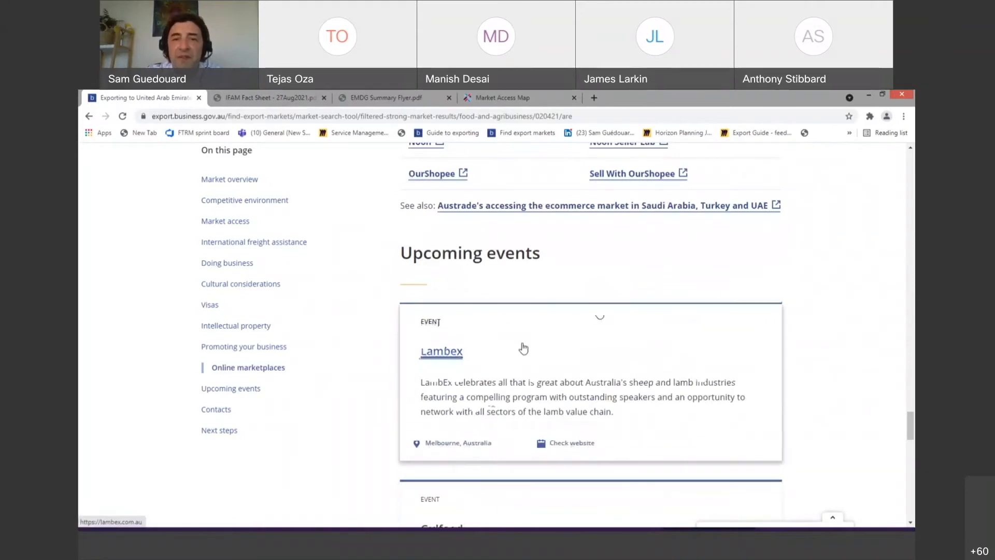
scroll(523, 348, down, 3)
scroll(518, 330, down, 4)
scroll(595, 326, down, 2)
scroll(596, 325, up, 1)
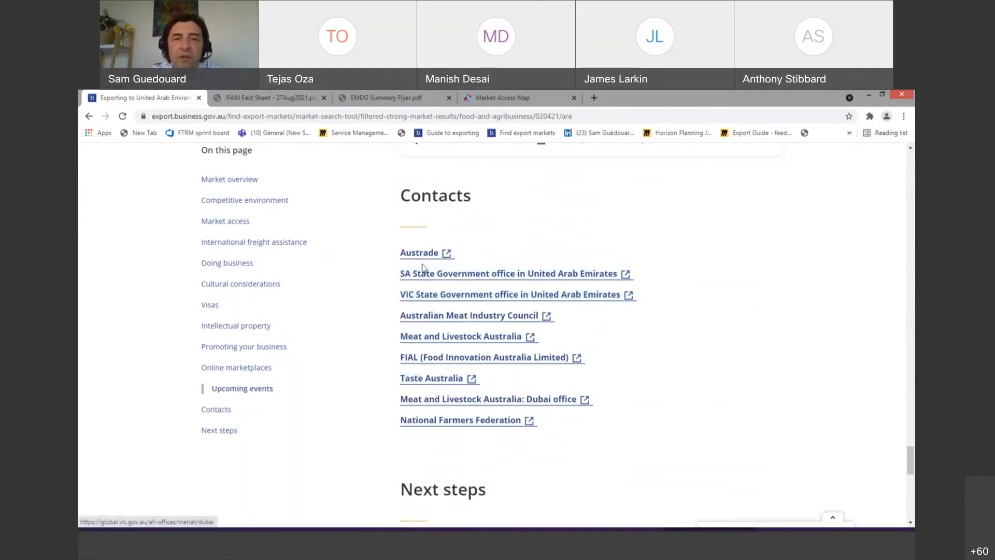
scroll(526, 311, down, 1)
scroll(526, 311, down, 2)
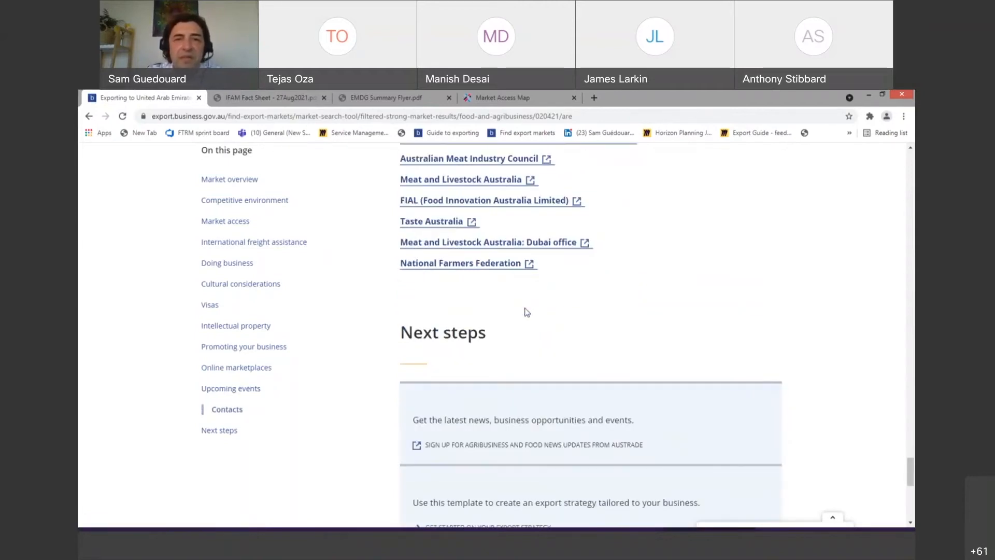
scroll(526, 311, down, 3)
scroll(526, 311, up, 1)
- Open the Tips for choosing export markets guide from the site's export market topics
scroll(525, 311, up, 15)
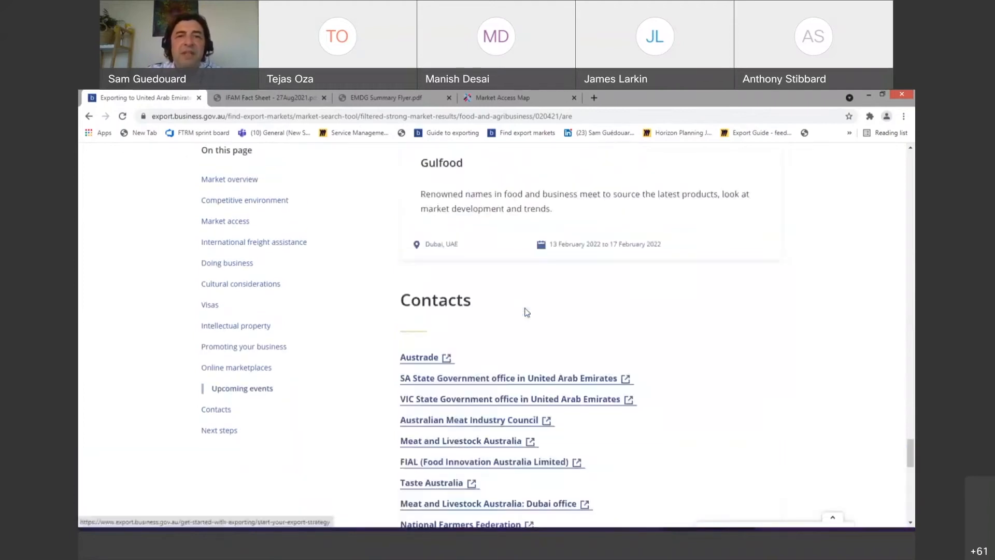
scroll(525, 308, up, 15)
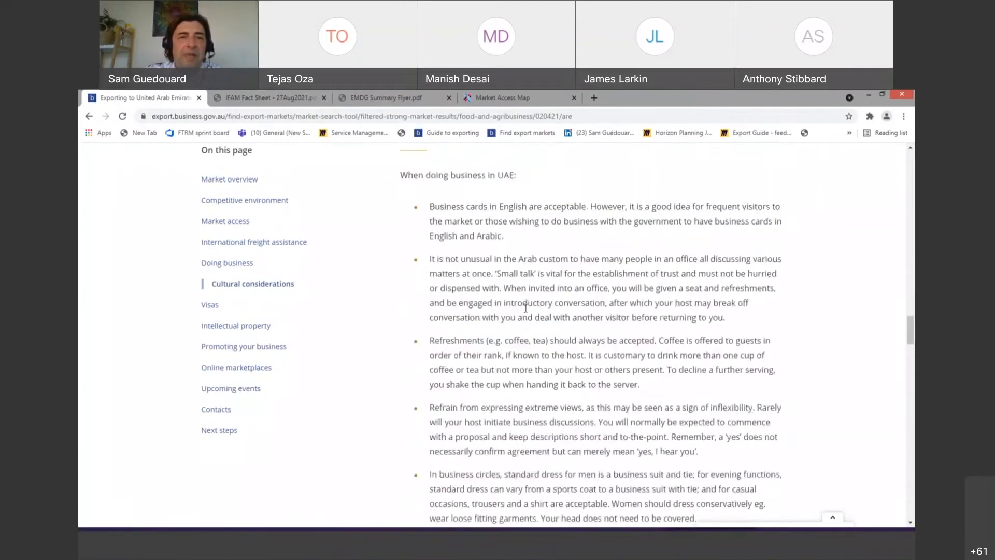
scroll(526, 308, up, 15)
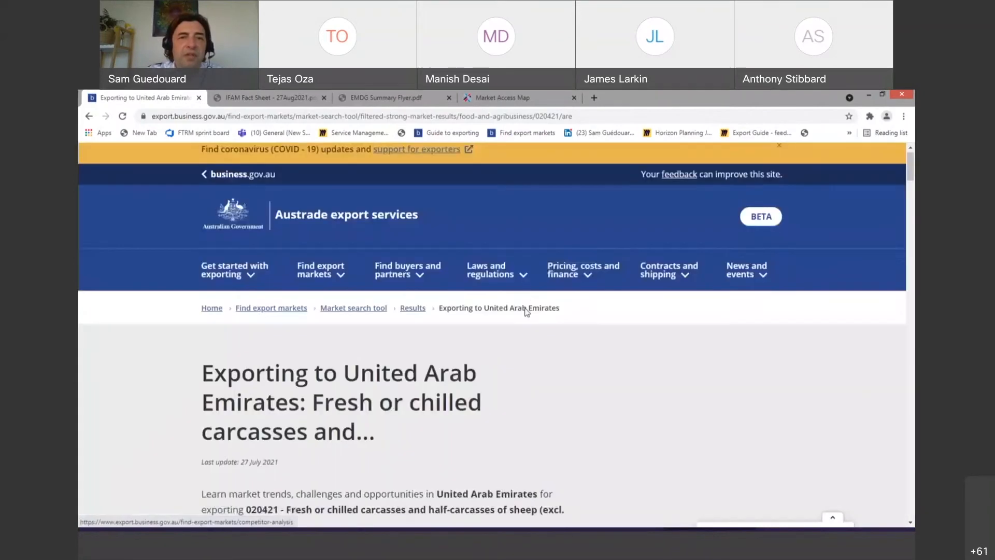
click(340, 289)
click(355, 342)
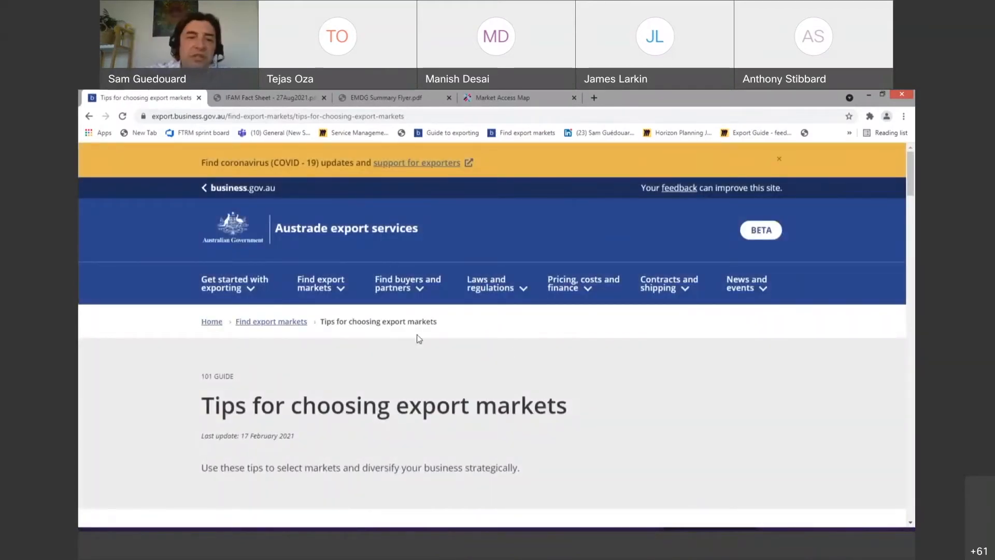
- Read the guide's first tip on taking a strategic approach, including the adviser's quote on core products
scroll(537, 396, down, 3)
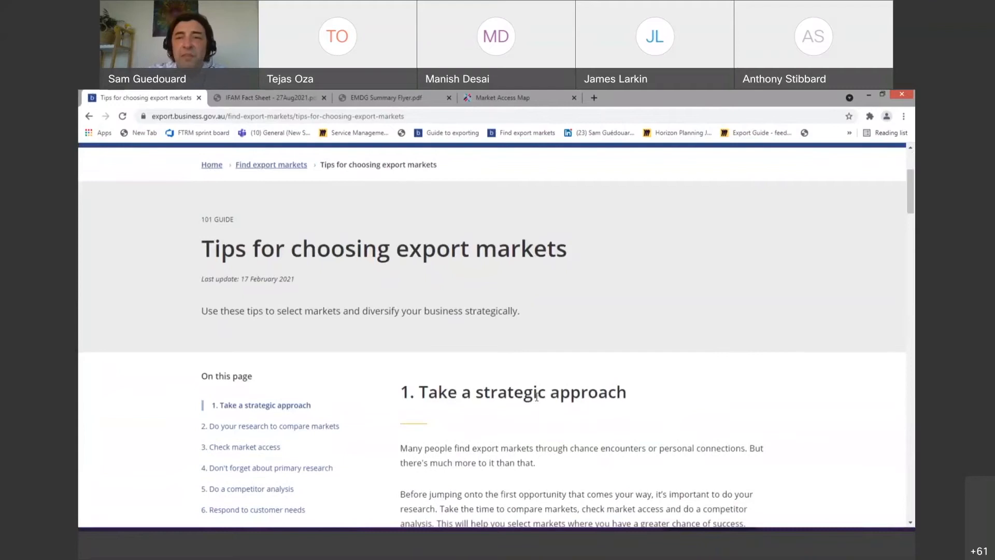
scroll(536, 397, down, 2)
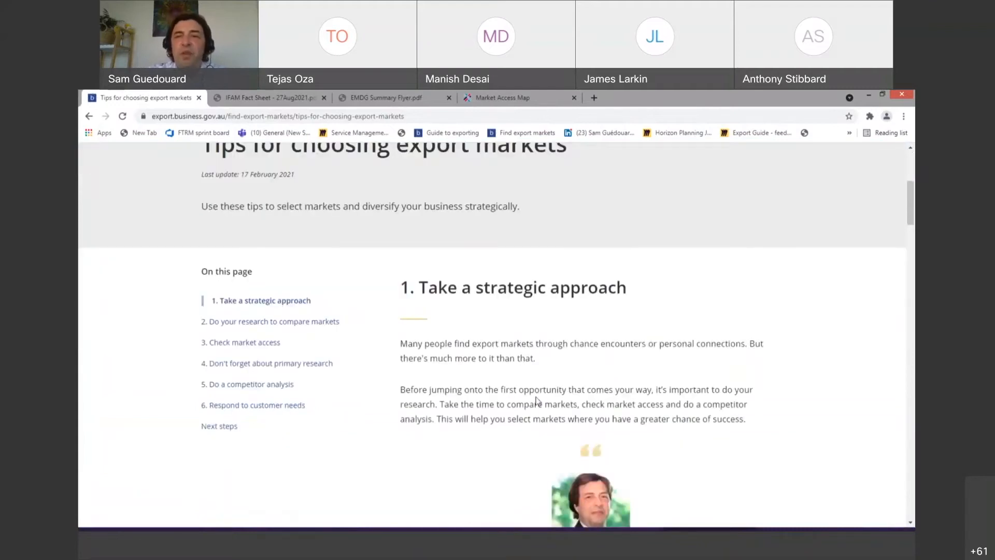
scroll(538, 401, down, 1)
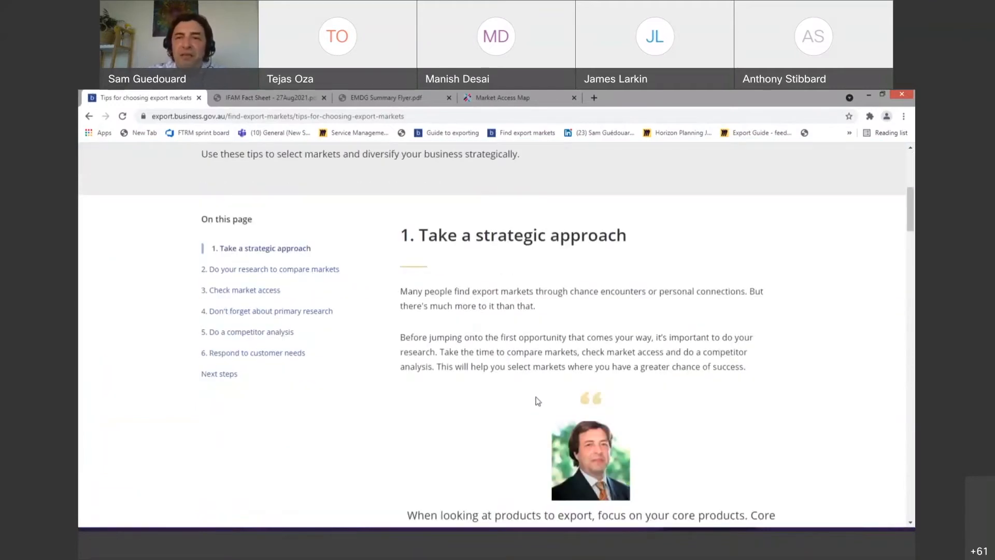
scroll(537, 401, down, 1)
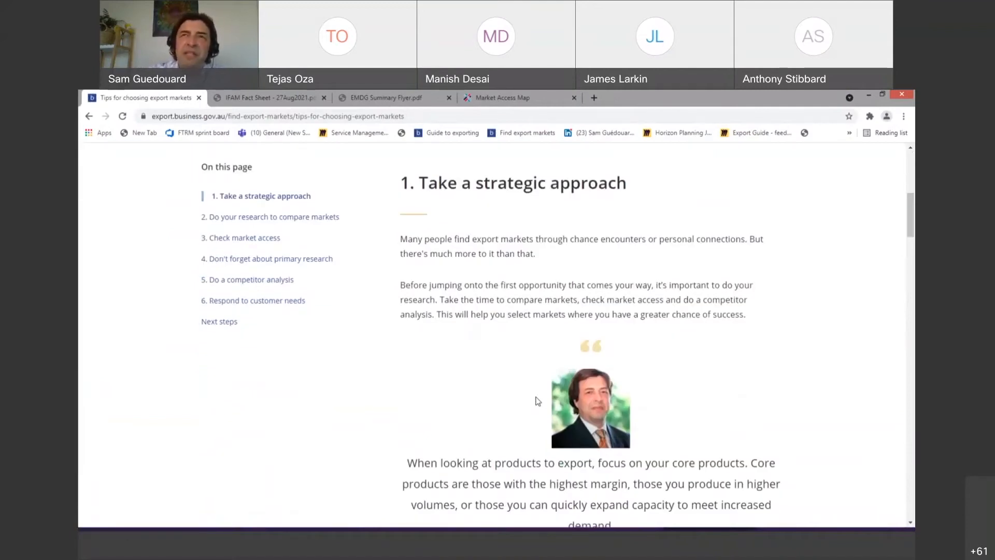
scroll(538, 400, down, 1)
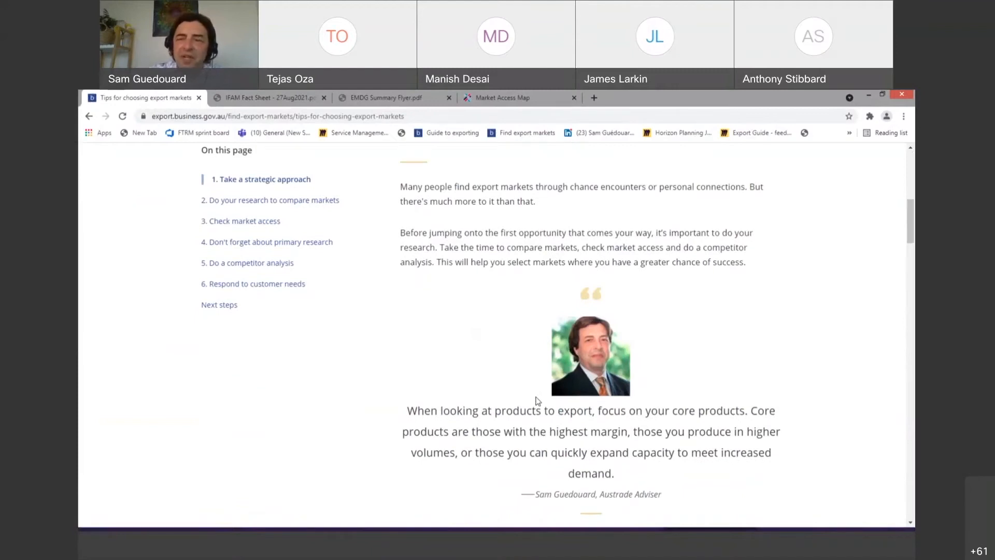
- Review the free market research tools in the guide's second tip and open the ITC Export Potential Map
scroll(538, 401, down, 3)
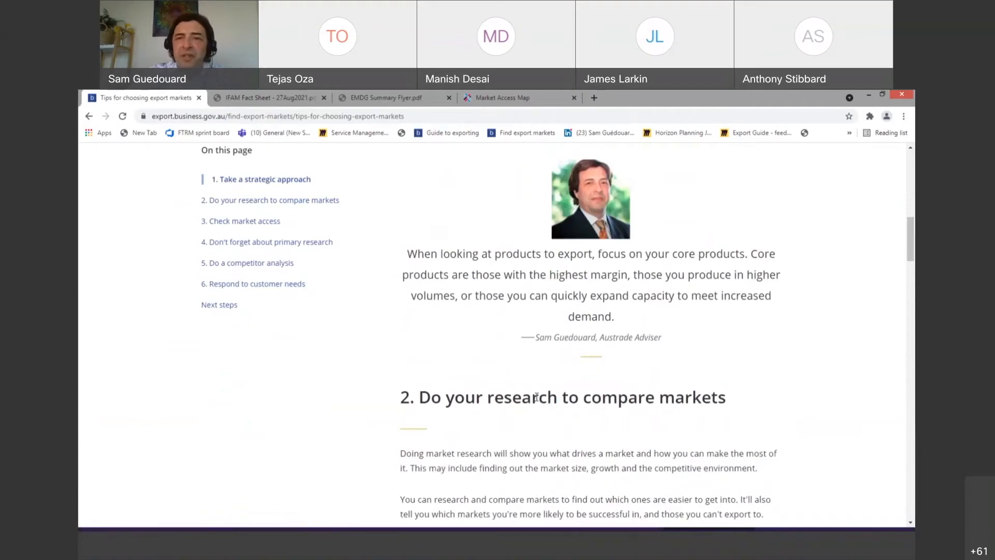
scroll(537, 398, down, 3)
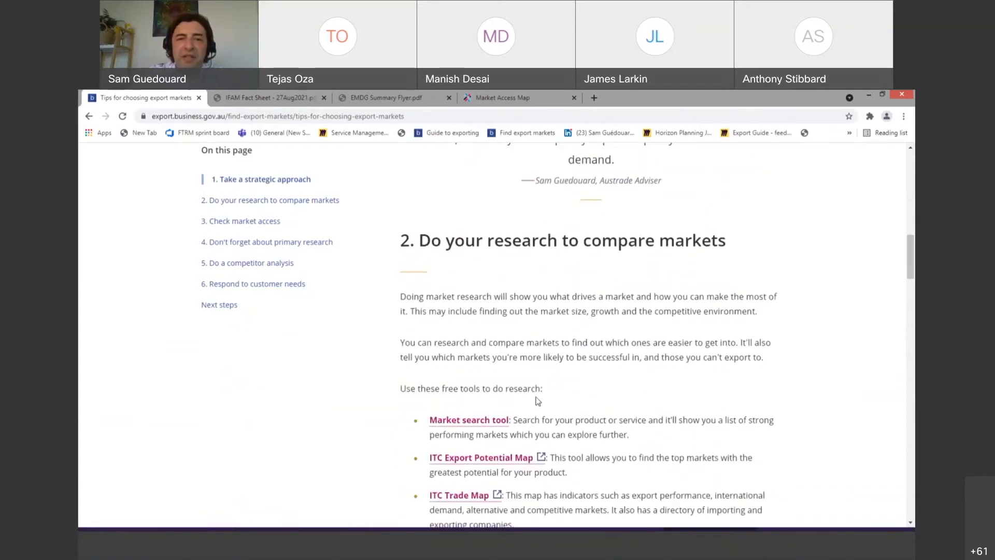
scroll(537, 398, down, 2)
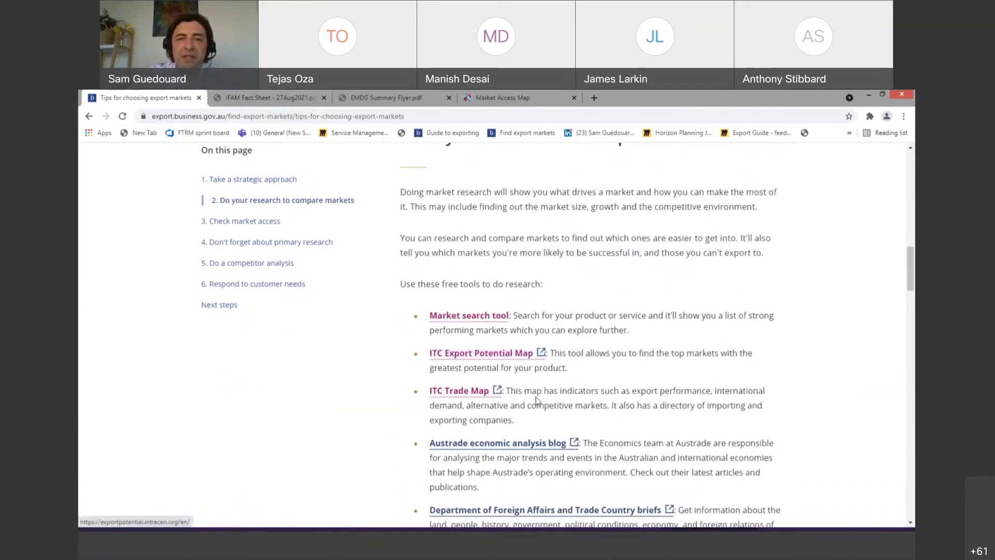
click(473, 354)
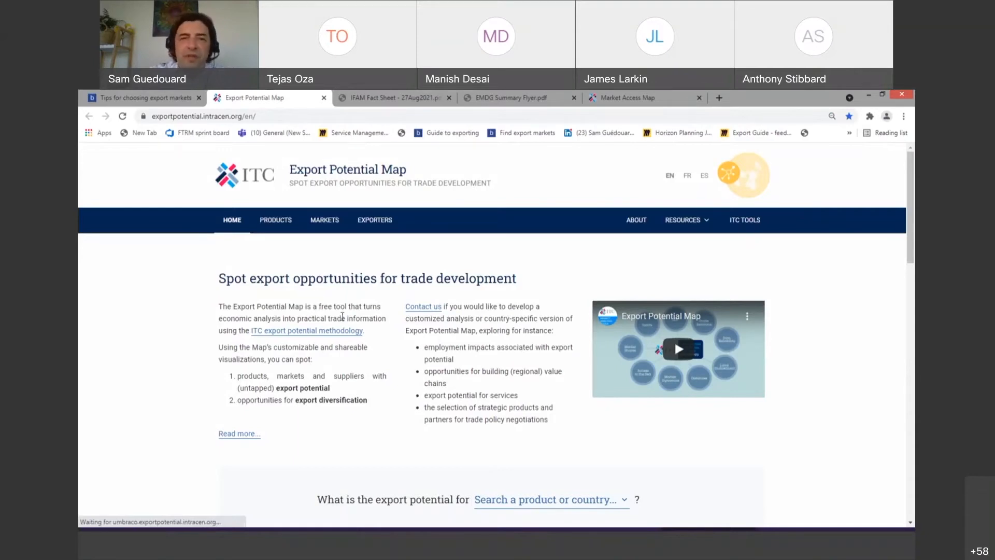
- Search the Export Potential Map for product code 020410 and select Lamb carcases, fresh
scroll(343, 320, down, 1)
scroll(343, 320, up, 1)
scroll(343, 321, down, 2)
scroll(344, 316, up, 2)
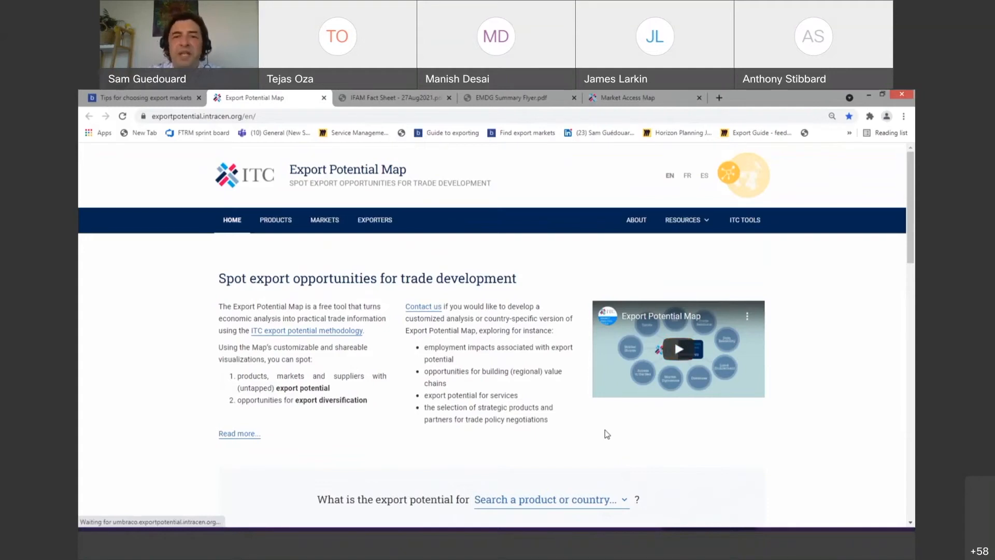
scroll(605, 433, down, 3)
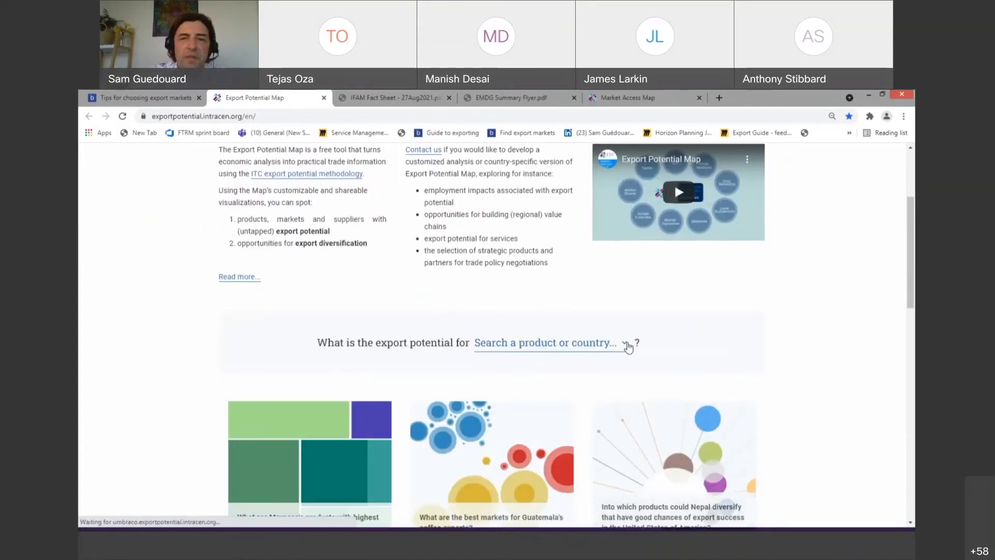
click(626, 345)
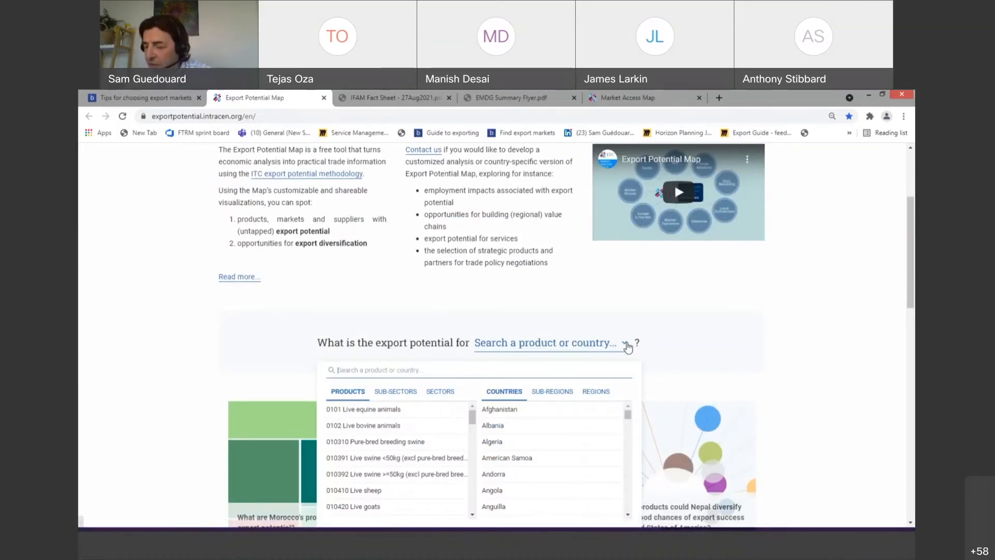
text(0)
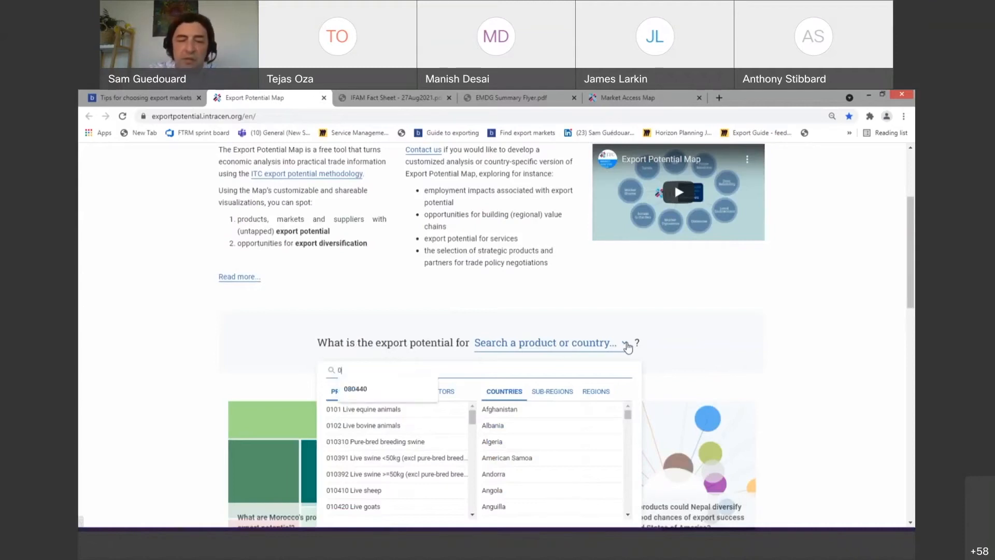
text(20410)
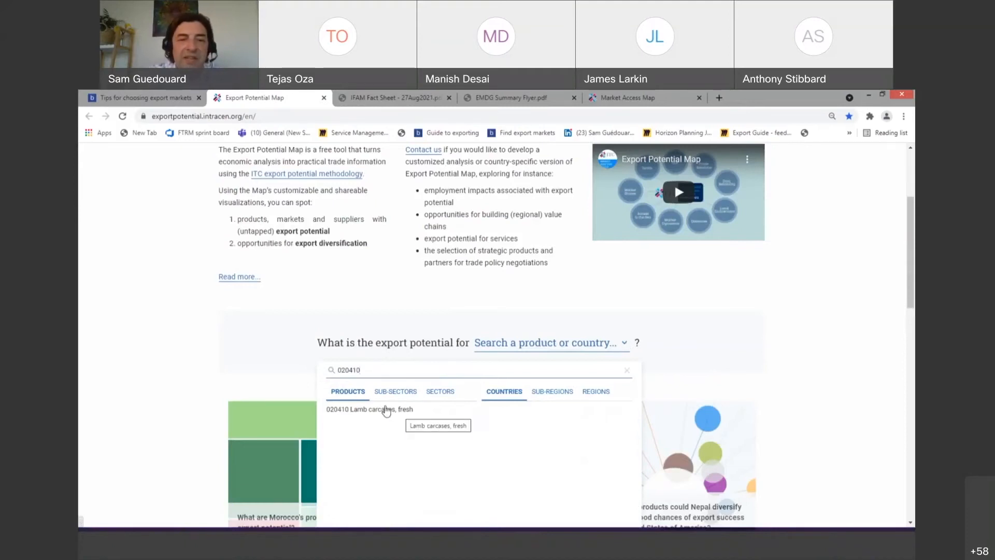
click(386, 410)
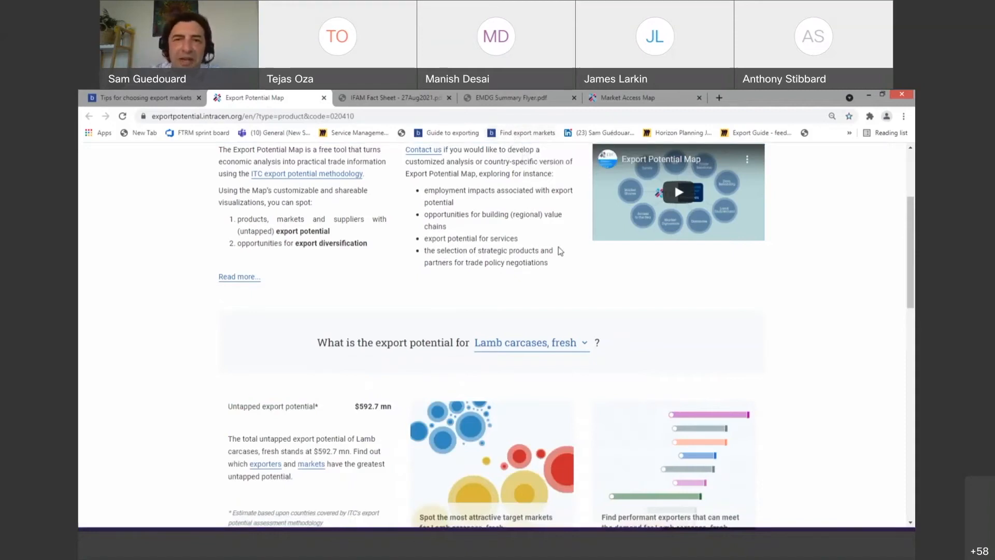
- Review the untapped export potential summary for fresh lamb carcases and explore its most attractive target markets
scroll(580, 273, down, 2)
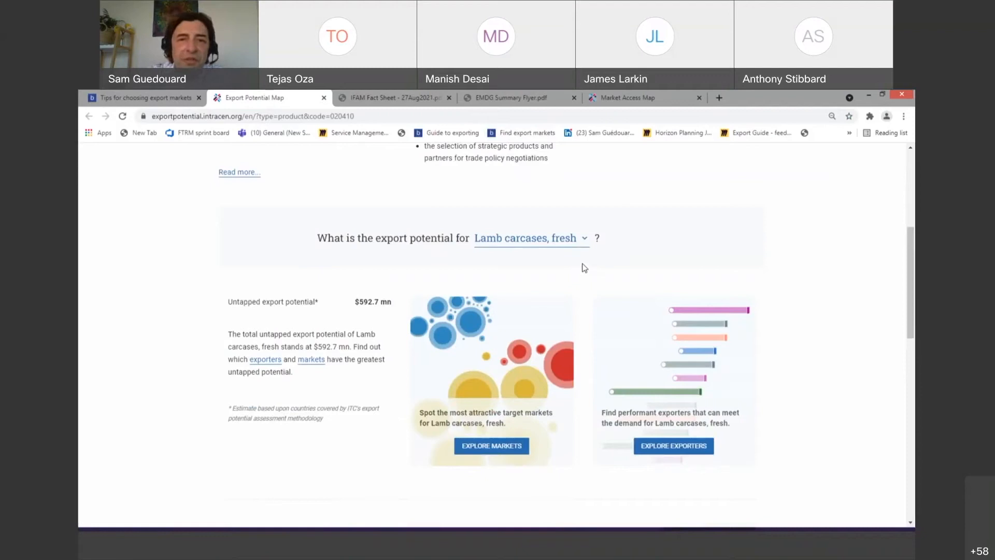
scroll(592, 261, up, 1)
scroll(592, 260, down, 2)
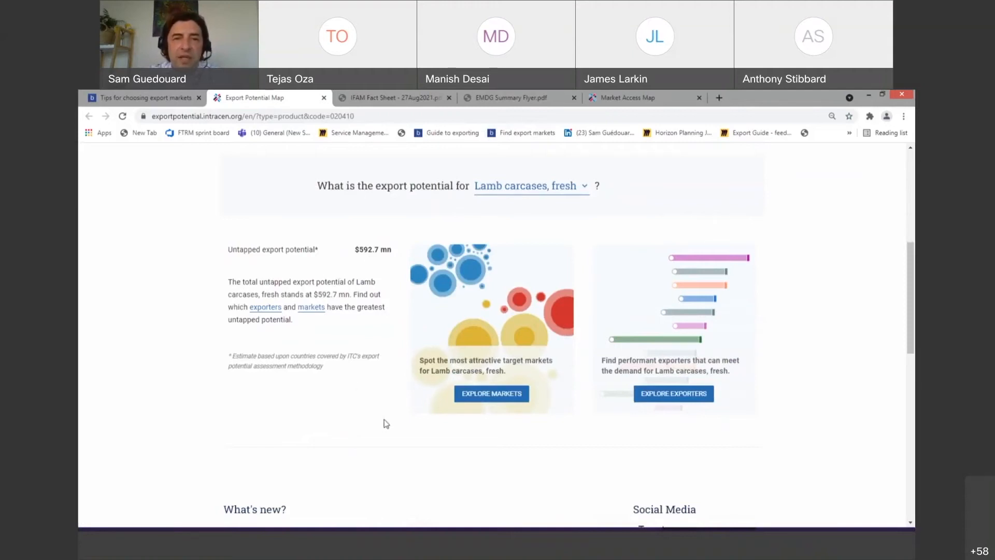
scroll(536, 423, down, 1)
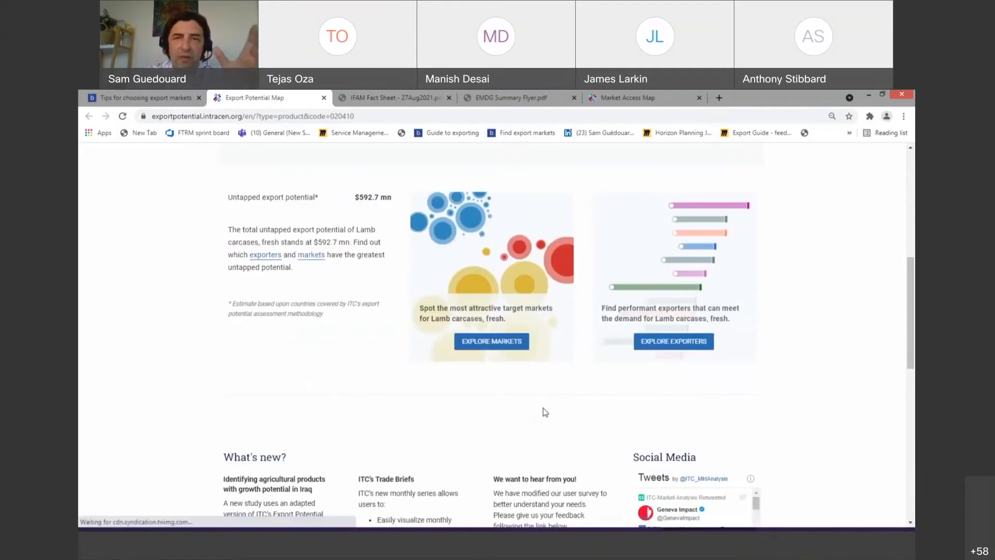
click(487, 343)
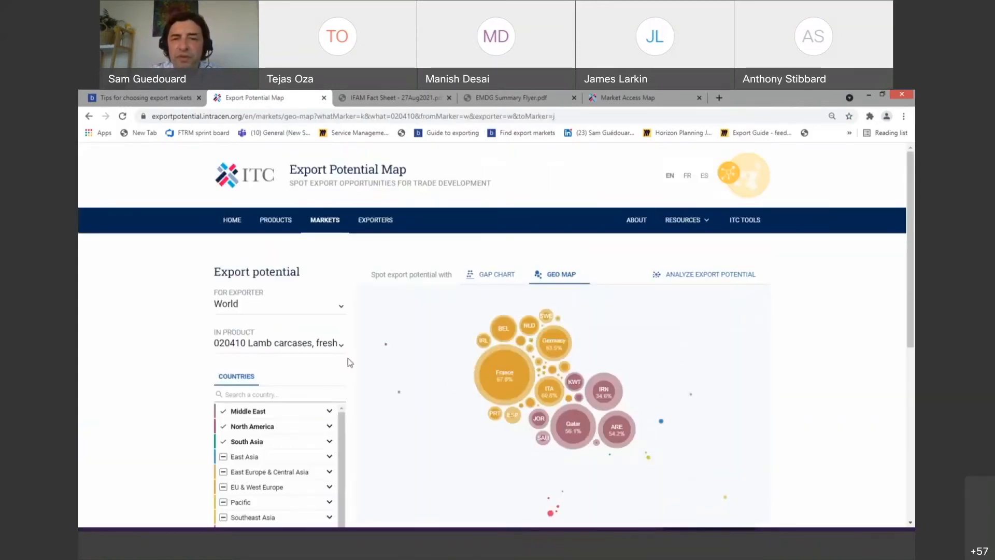
- Set the exporter to Australia and examine the geo map of target markets for fresh lamb carcases
click(340, 309)
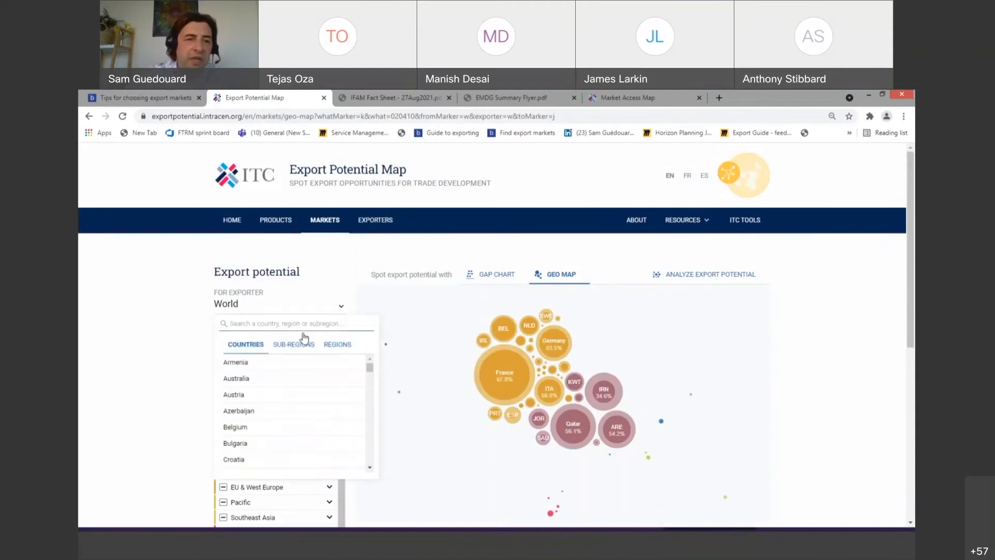
click(236, 378)
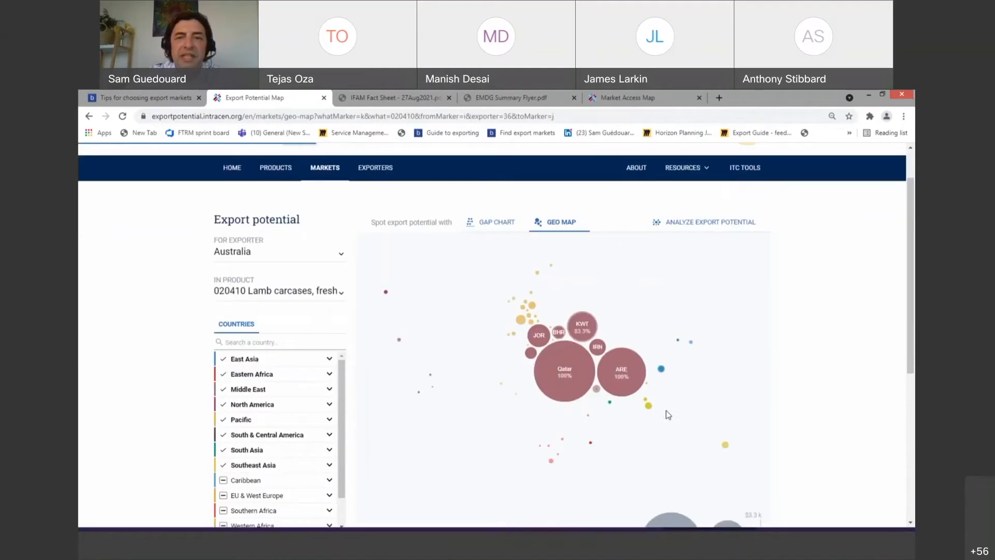
scroll(667, 410, down, 2)
scroll(667, 409, down, 3)
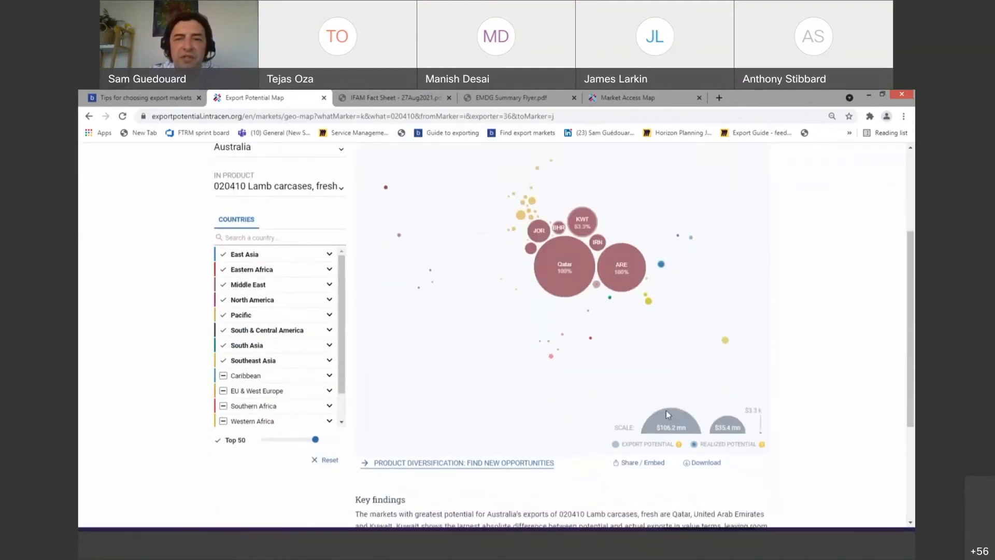
- Switch the export potential view to the gap chart and look through the ranked markets
scroll(667, 409, up, 3)
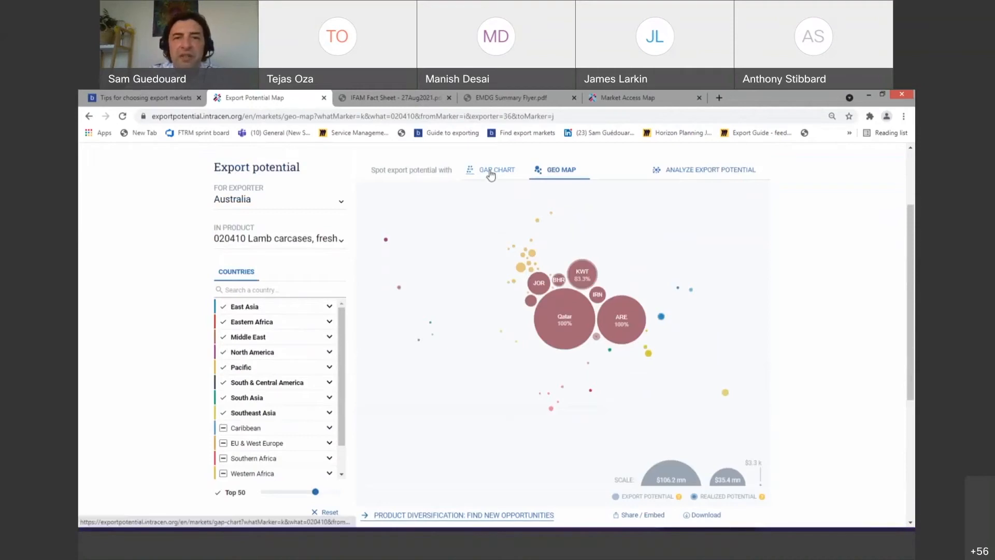
click(491, 174)
scroll(551, 353, down, 4)
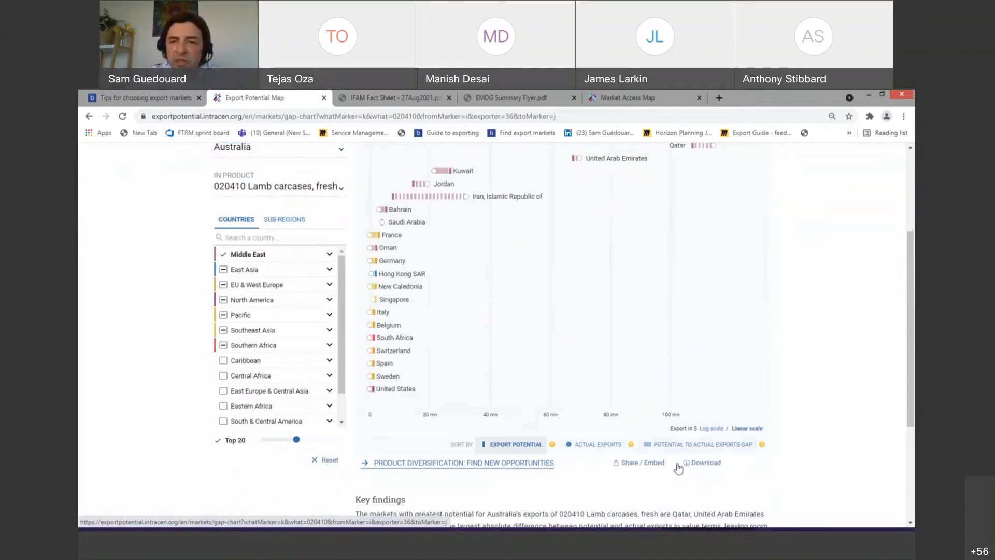
- Sort the gap chart of lamb carcase markets by actual exports and examine the figures for Qatar and the United Arab Emirates
click(596, 445)
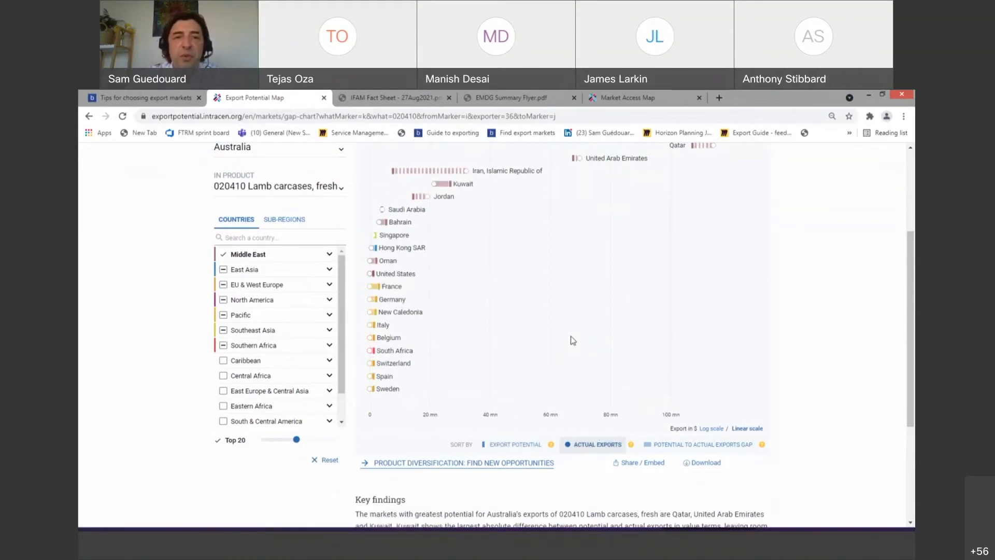
scroll(573, 341, up, 2)
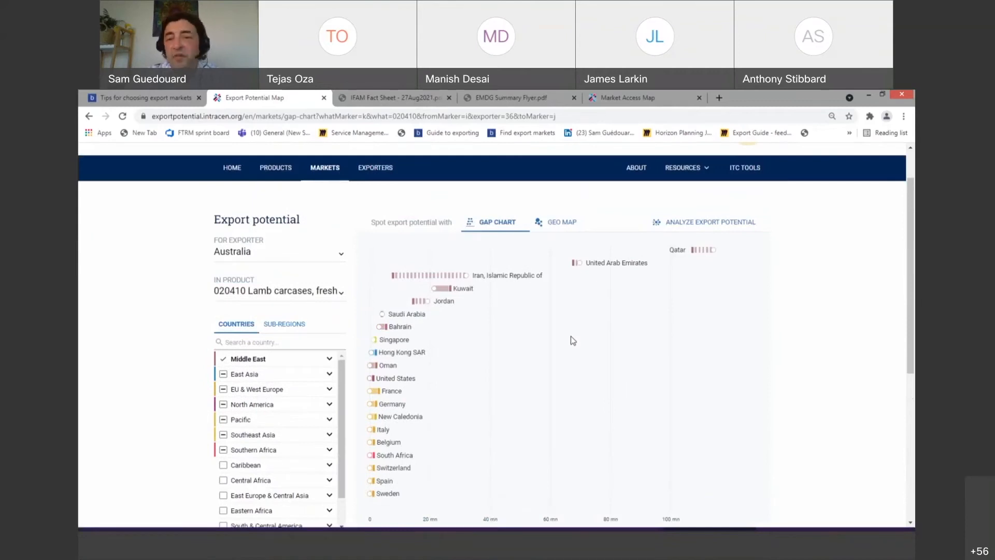
scroll(570, 336, up, 1)
mouse_move(696, 303)
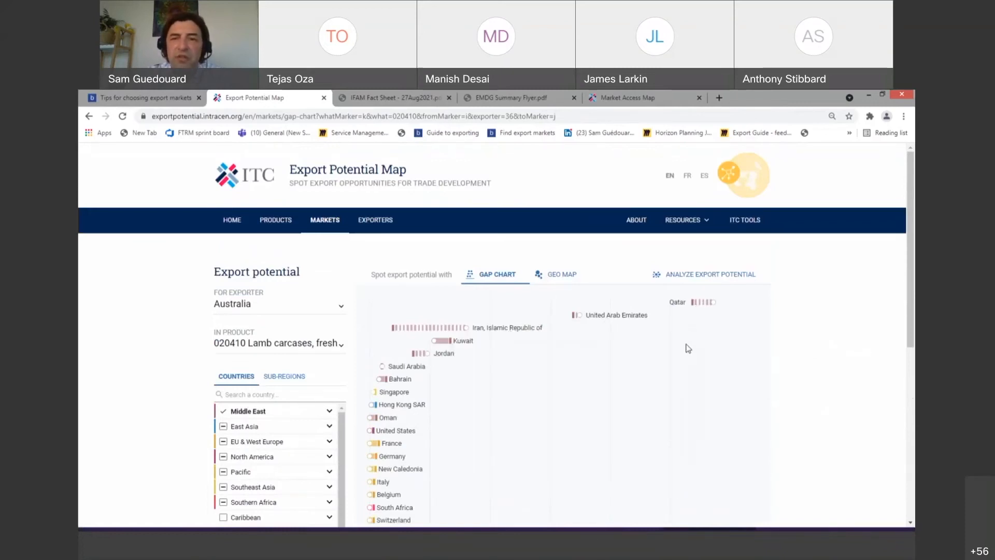
scroll(704, 349, down, 4)
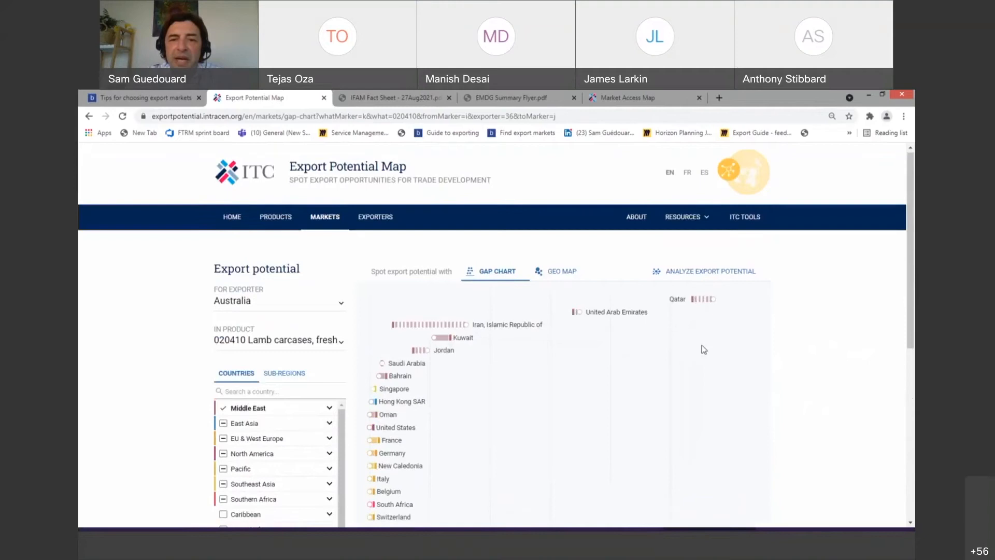
scroll(704, 349, up, 3)
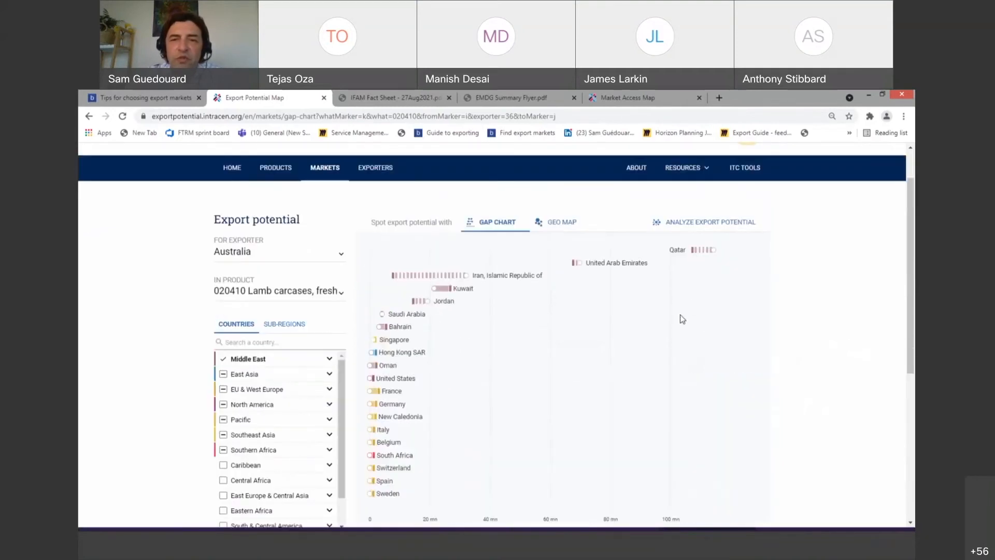
scroll(691, 322, up, 1)
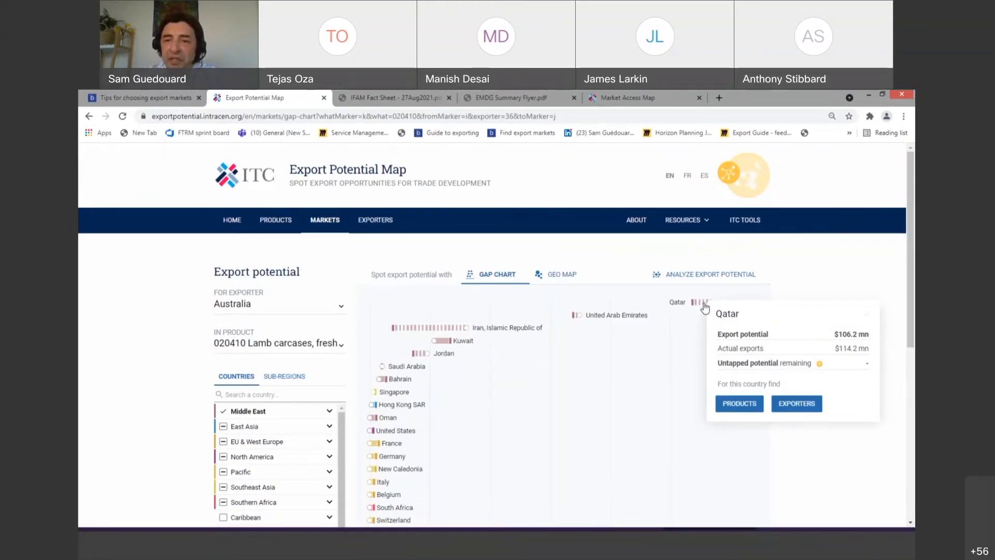
mouse_move(627, 318)
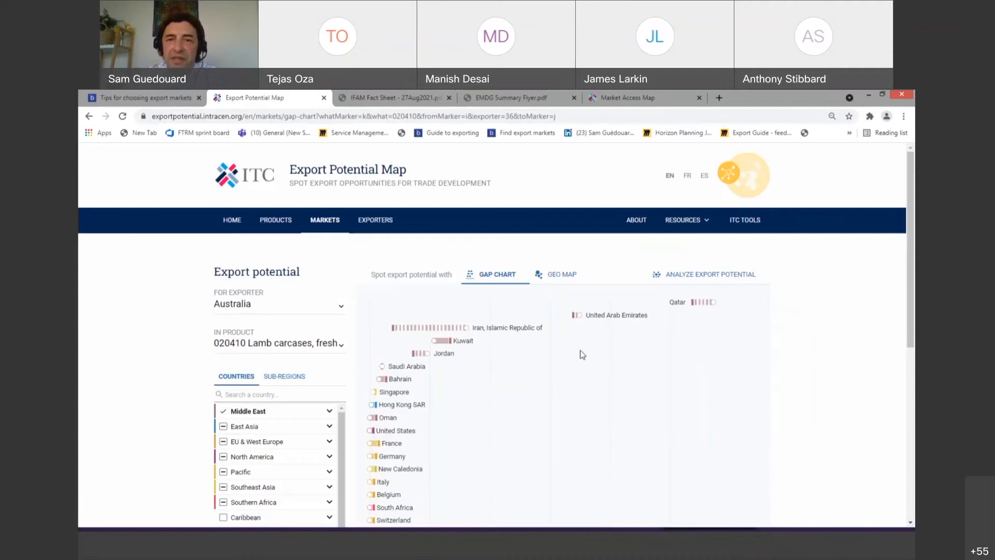
- Sort the markets by the potential to actual exports gap and compare the untapped potential in Kuwait and France
scroll(581, 358, down, 1)
scroll(581, 358, down, 3)
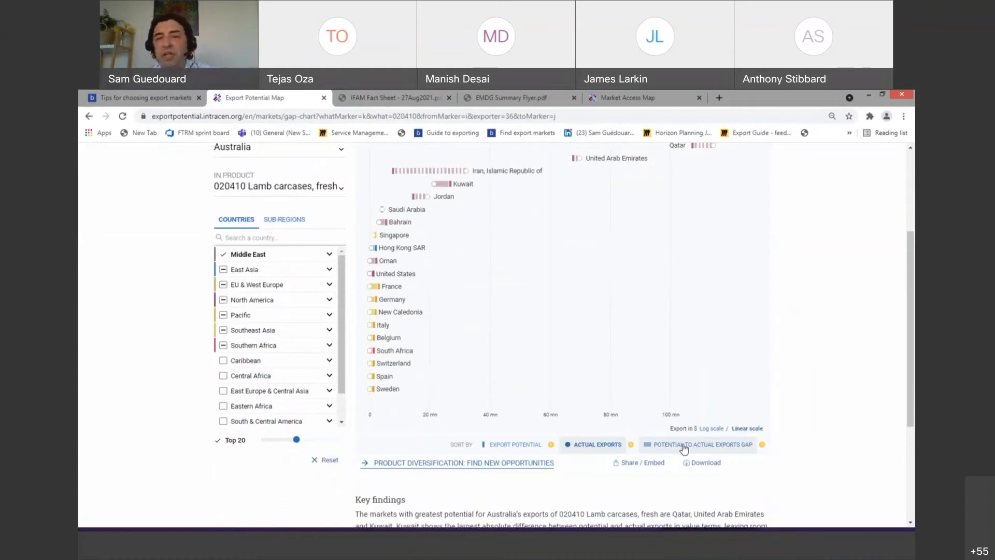
click(684, 449)
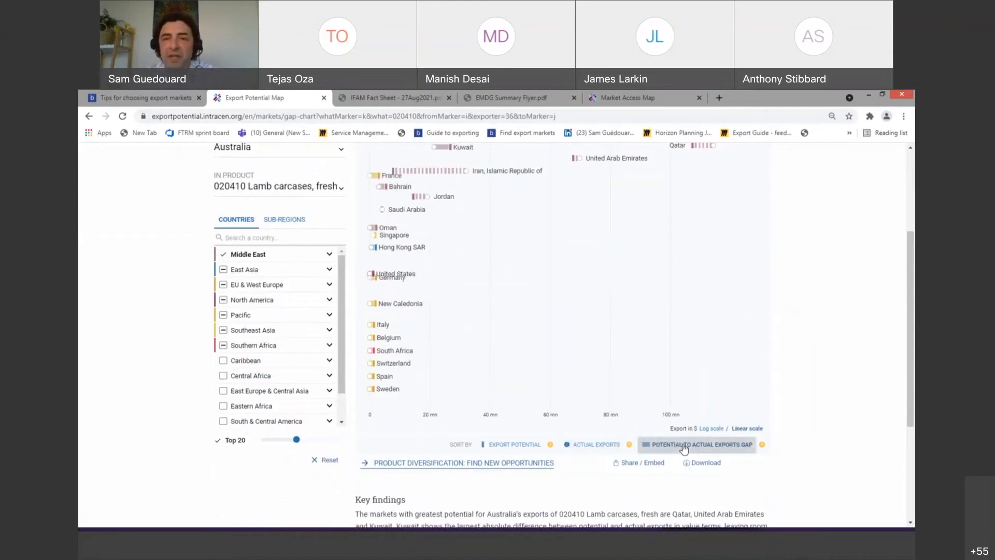
scroll(674, 384, up, 3)
scroll(671, 381, down, 4)
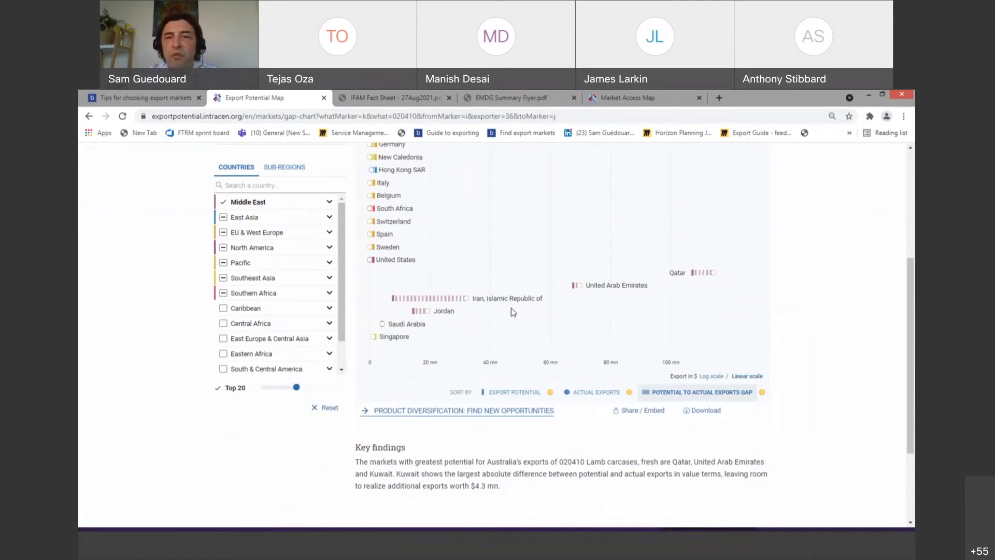
scroll(513, 312, up, 4)
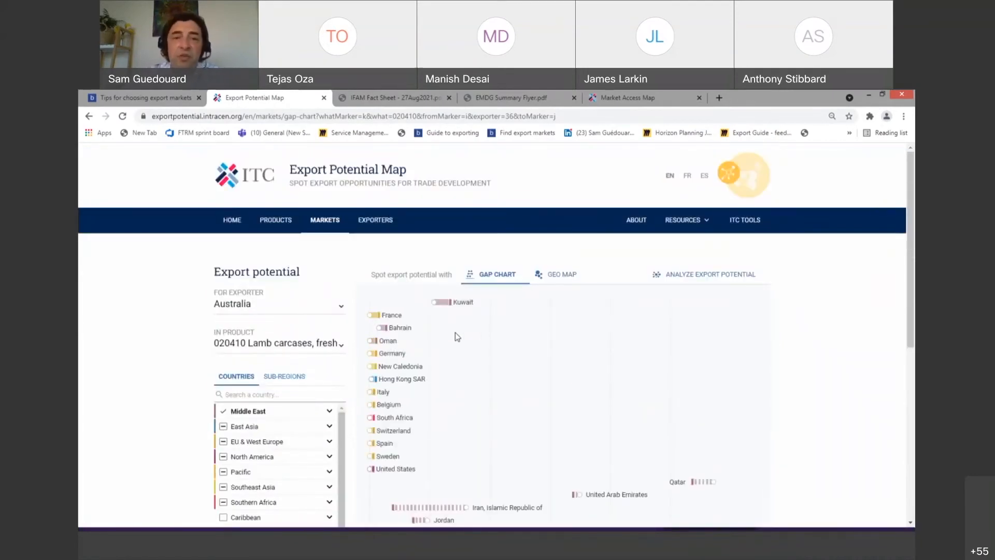
mouse_move(442, 305)
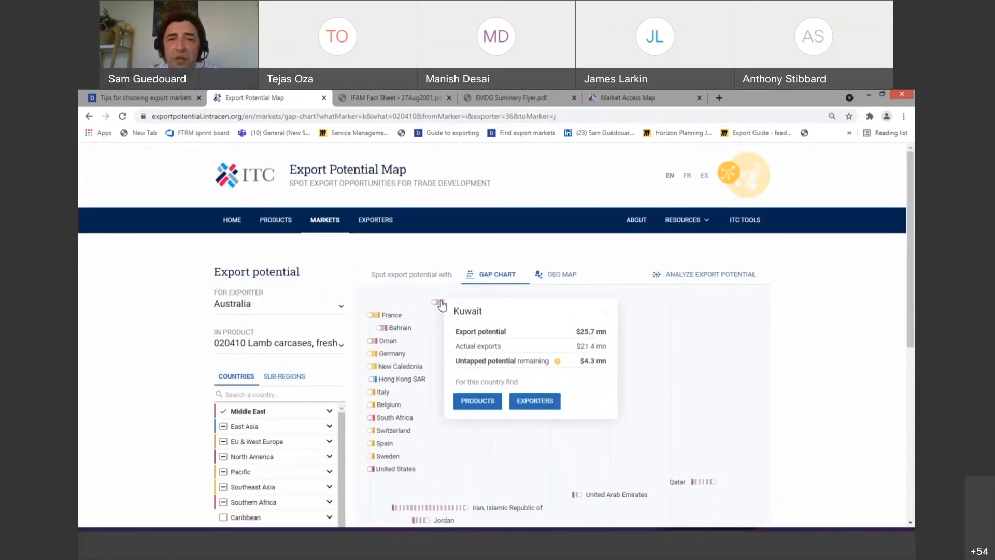
mouse_move(380, 318)
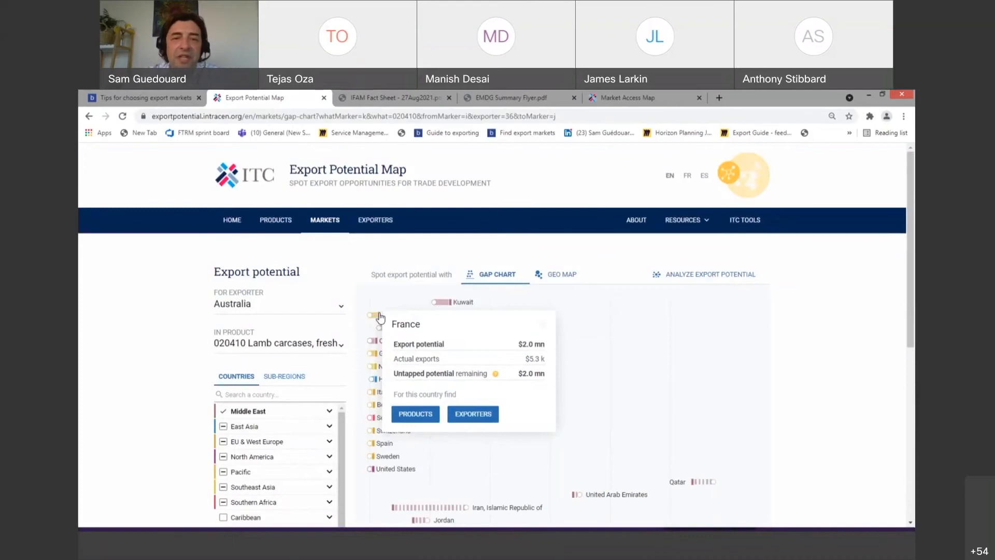
mouse_move(440, 304)
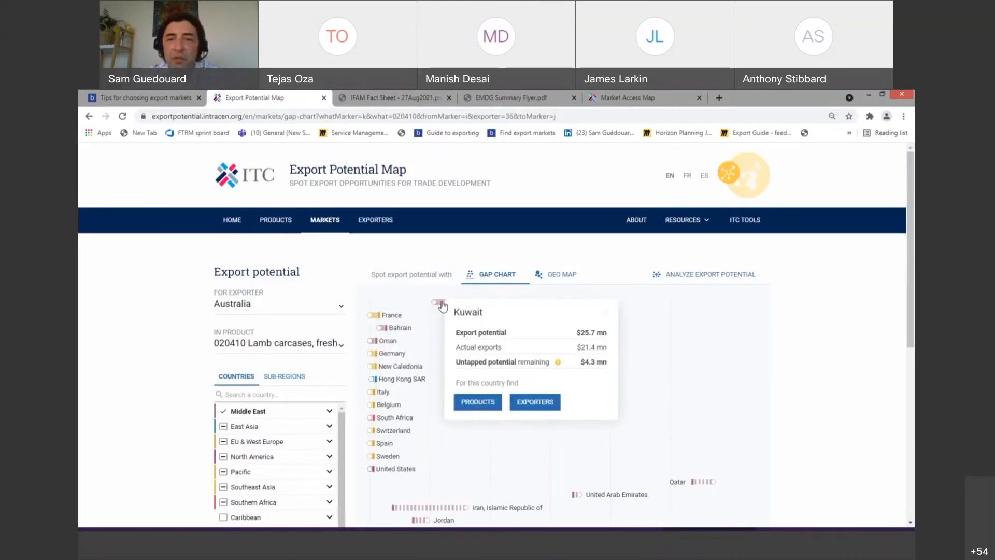
- Show the exporters of fresh lamb carcases to Kuwait and sort them by actual exports
click(534, 407)
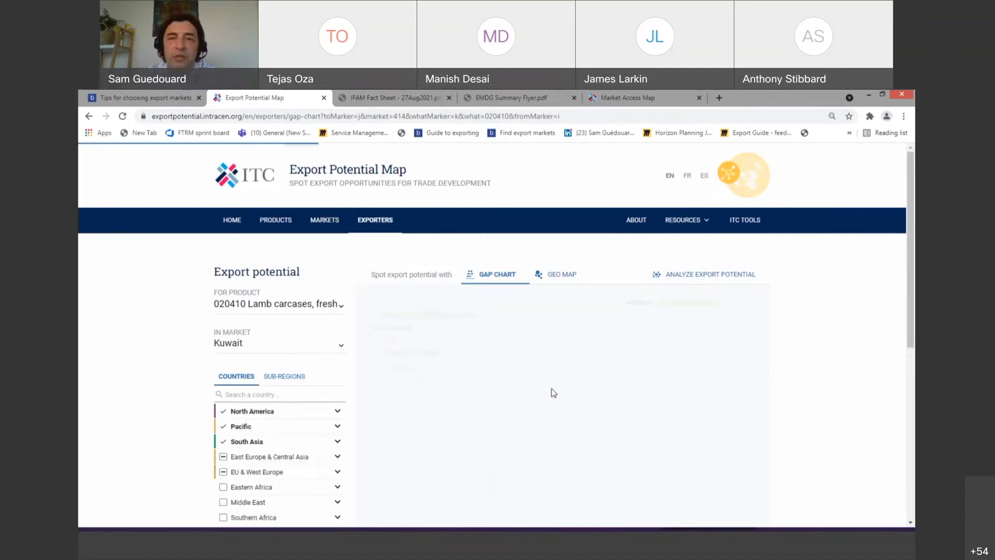
scroll(551, 389, down, 4)
click(591, 395)
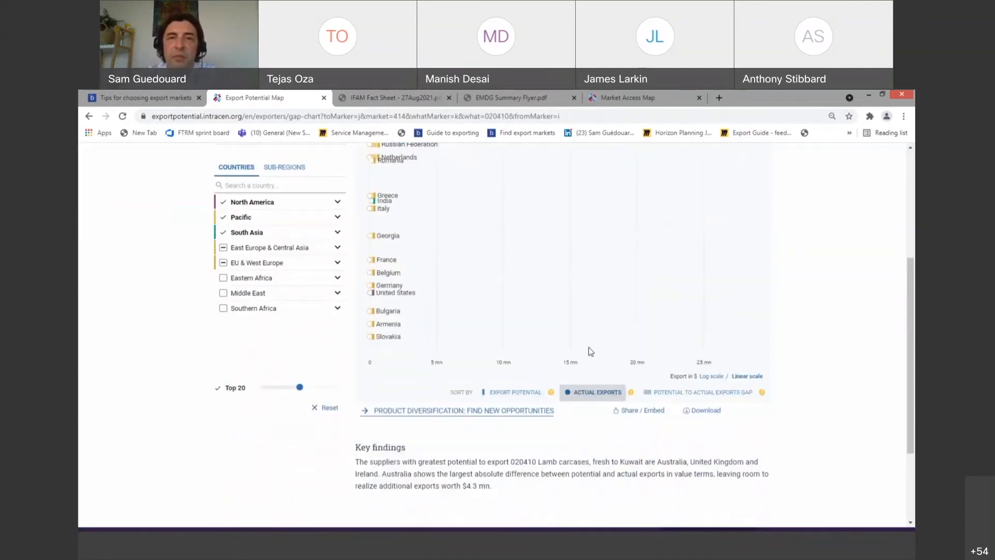
scroll(583, 347, up, 4)
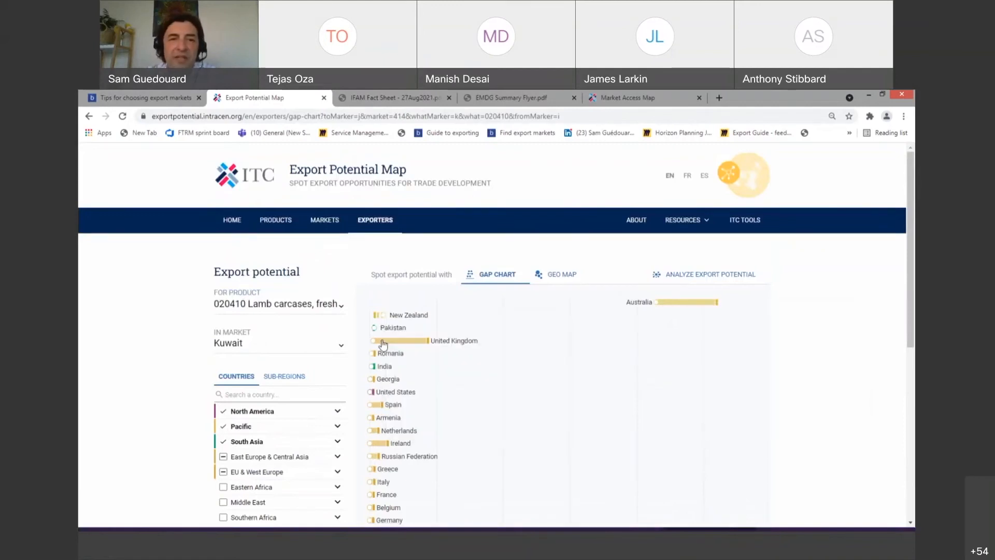
- Sort Kuwait's lamb suppliers by the potential to actual exports gap and examine Australia's position against its competitors
scroll(614, 358, down, 3)
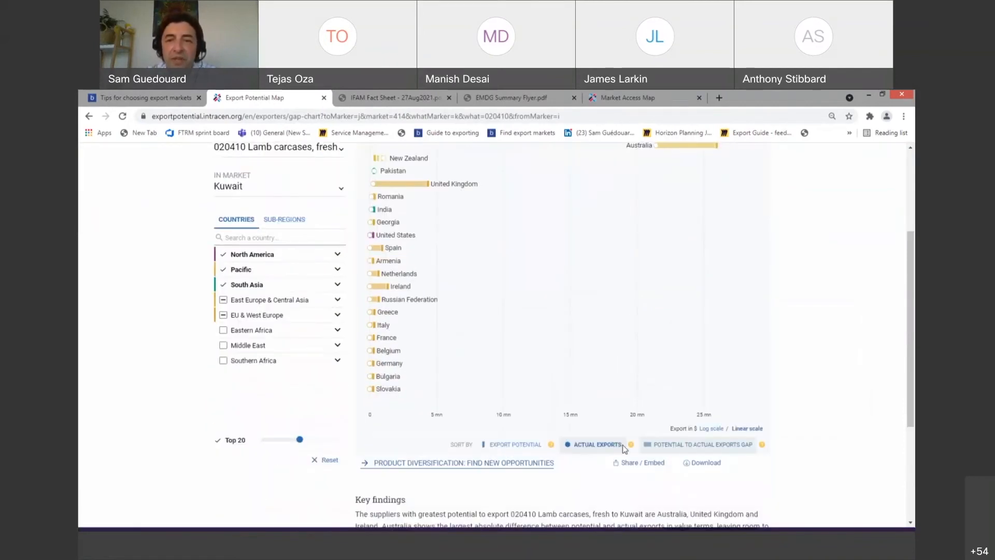
click(682, 447)
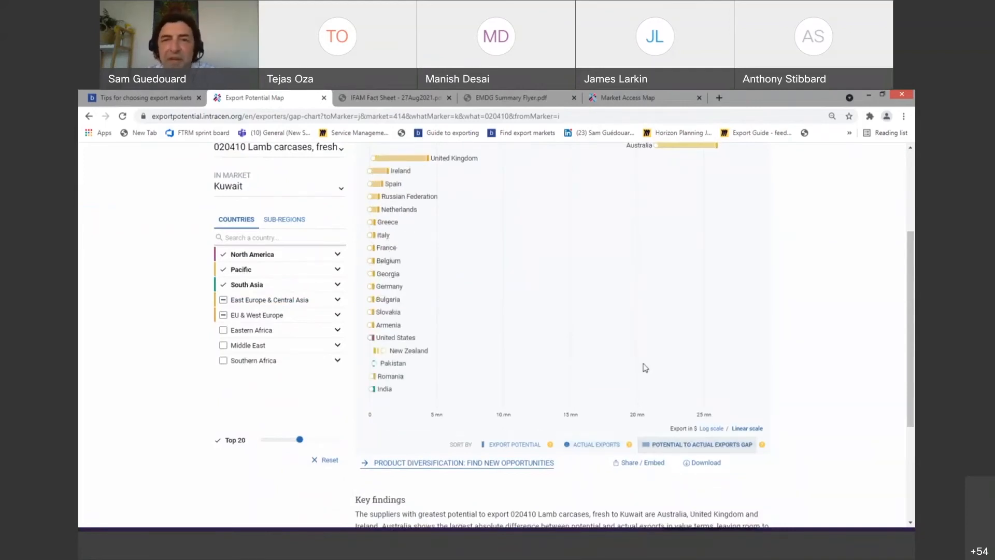
scroll(646, 368, up, 1)
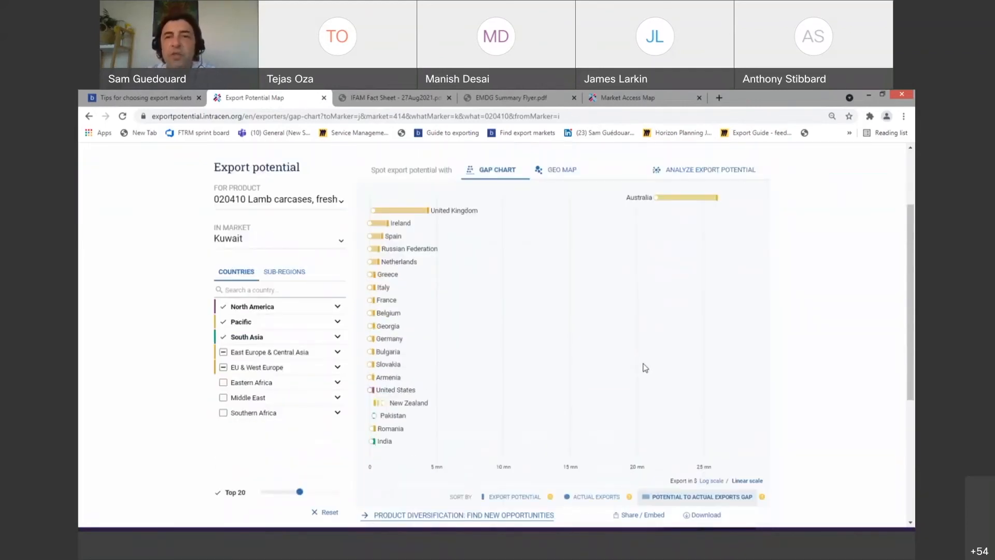
scroll(645, 368, up, 2)
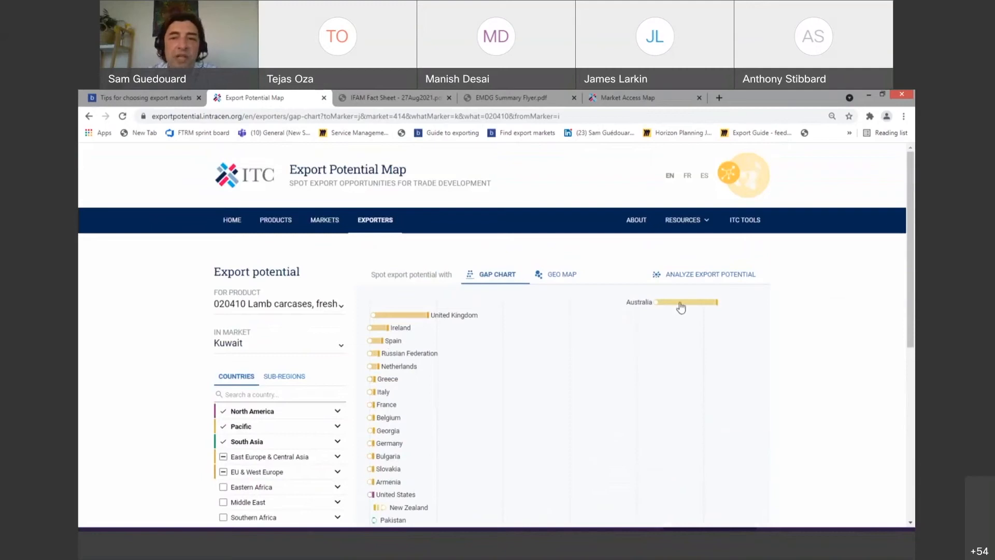
mouse_move(681, 308)
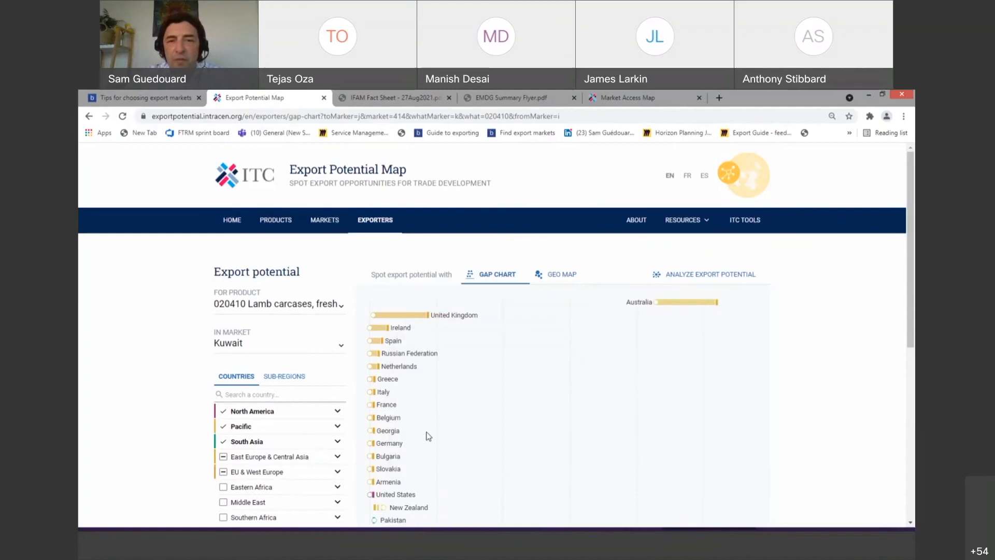
scroll(491, 409, down, 2)
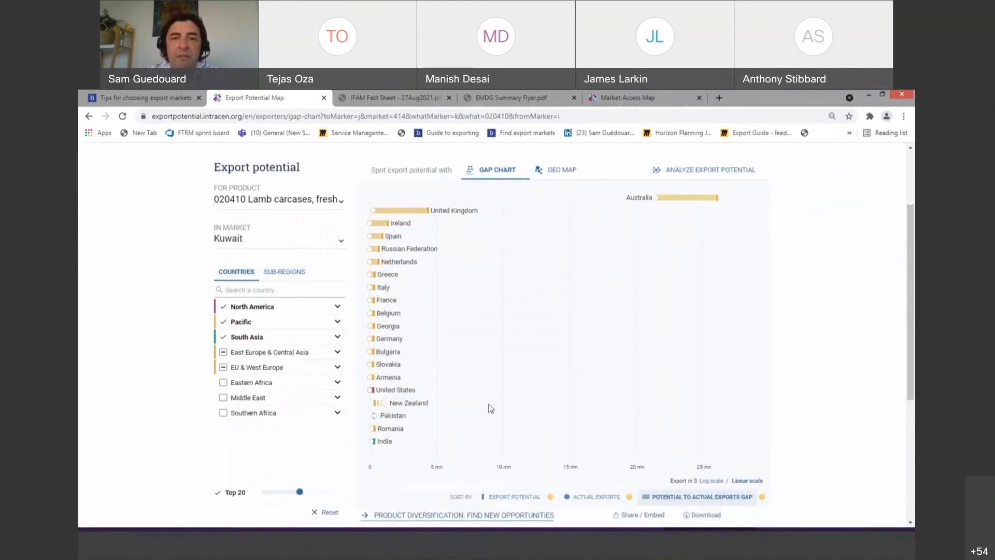
scroll(491, 409, up, 2)
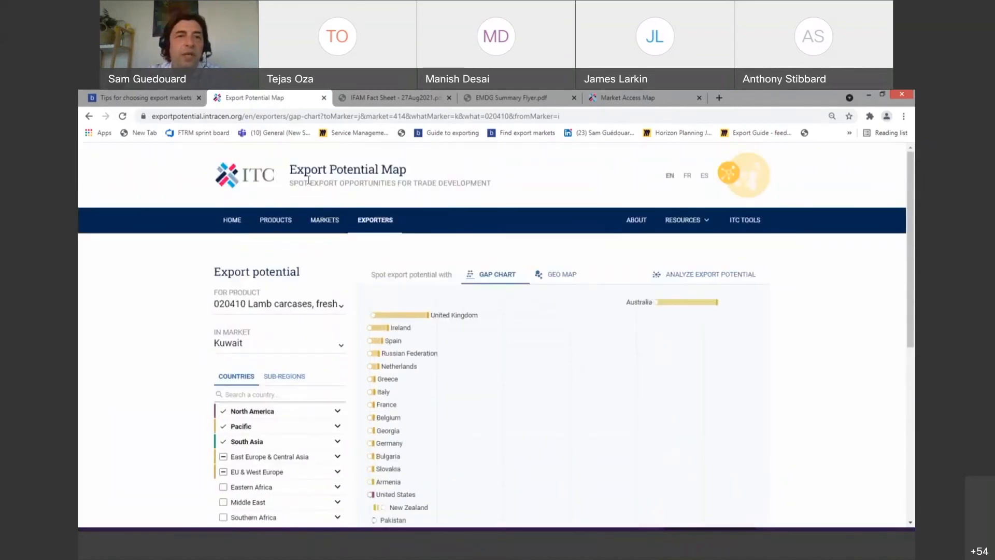
- Return to the Tips for choosing export markets page and open the Check market access guide
click(164, 100)
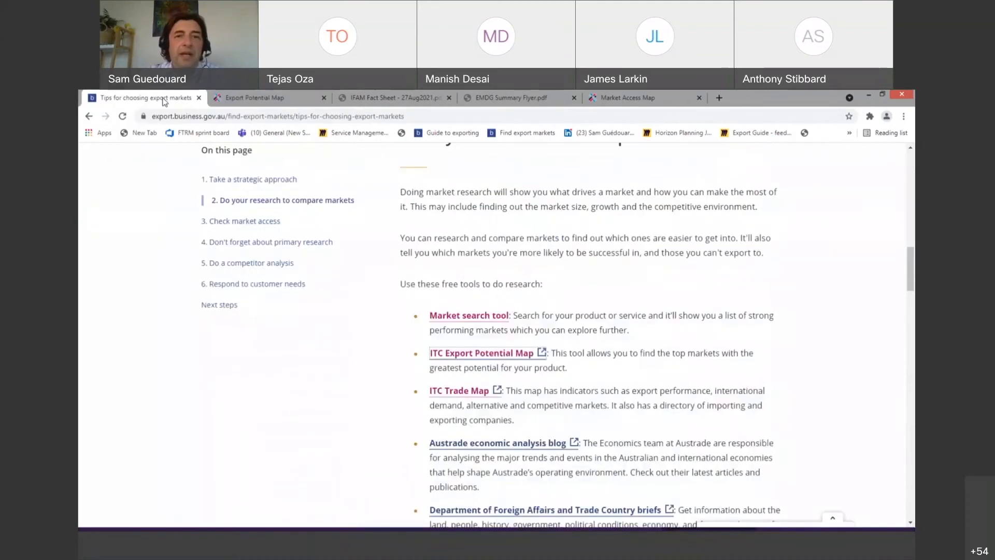
scroll(249, 297, up, 8)
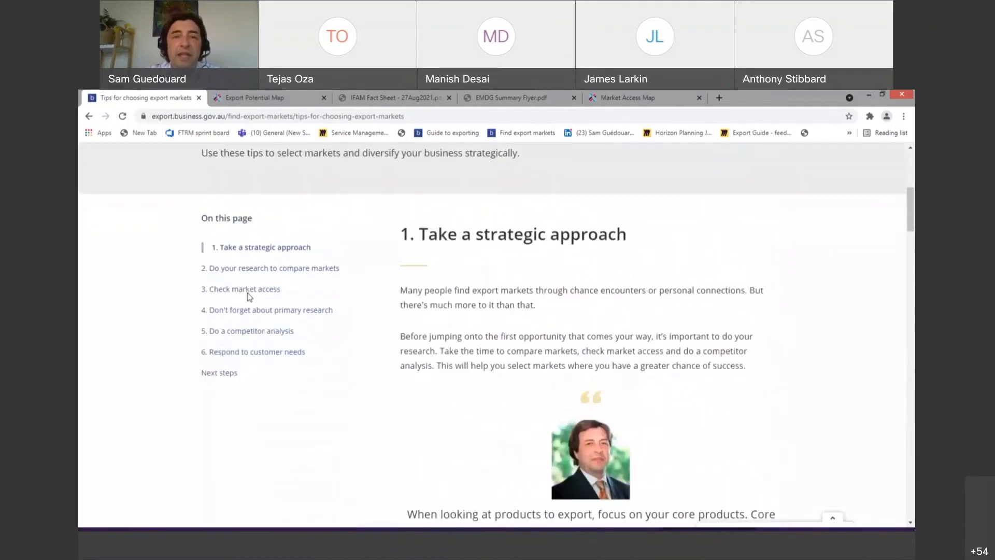
scroll(249, 293, up, 3)
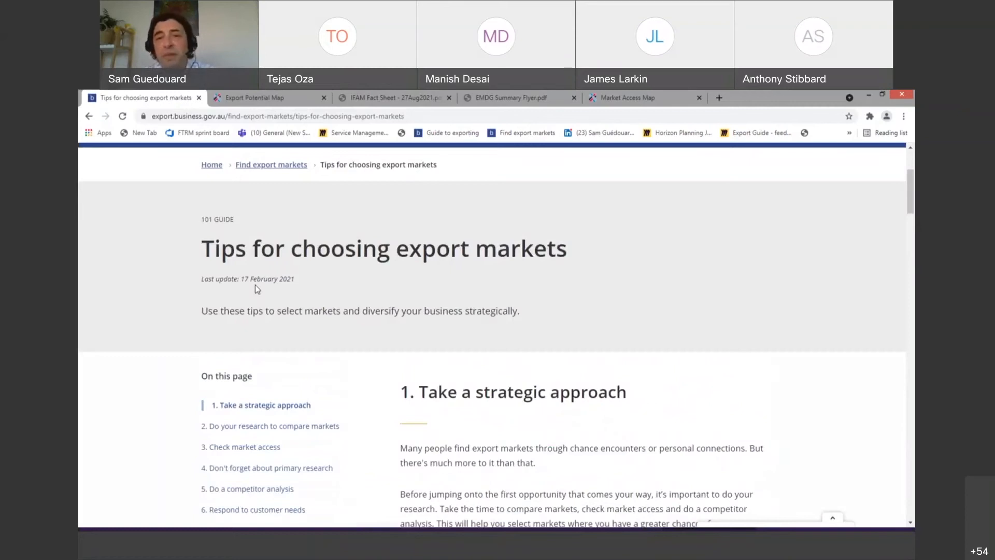
scroll(255, 285, up, 1)
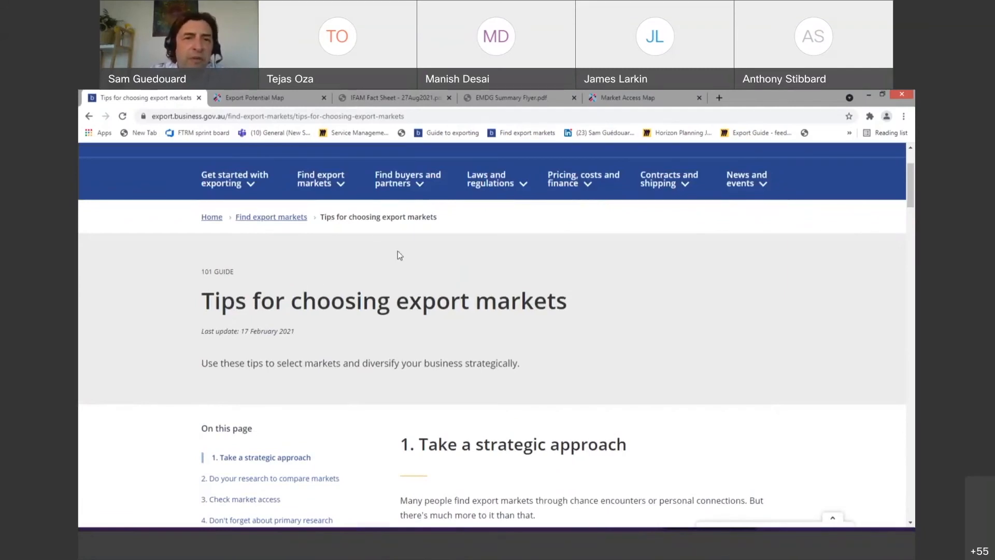
click(341, 188)
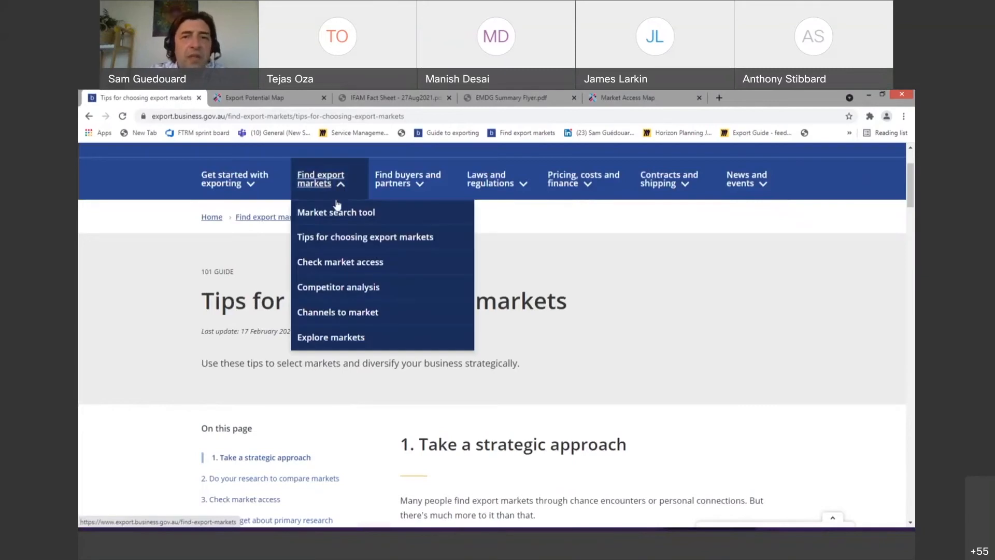
click(340, 264)
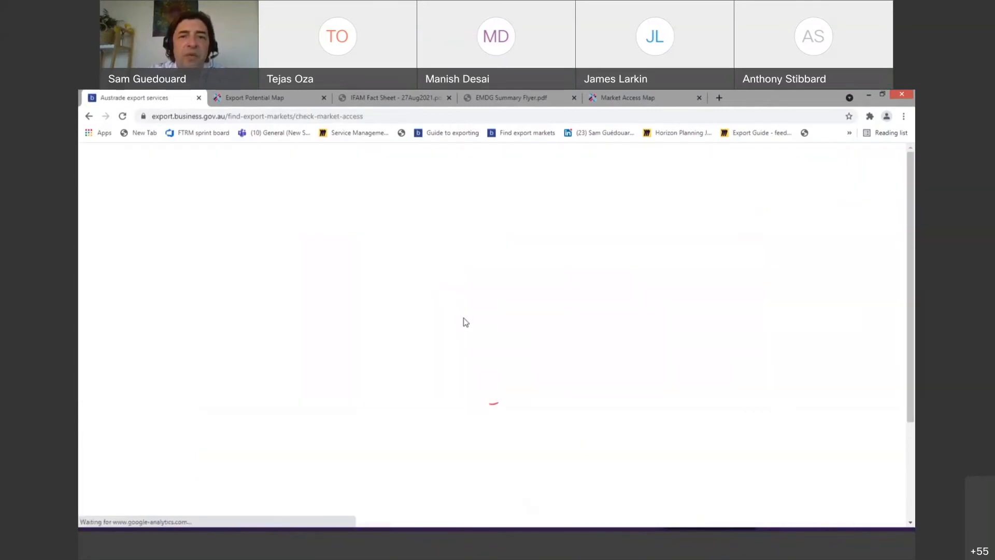
- Read through the Check market access guide, from trade barriers, free trade agreements and ease of doing business to the market access checklist
scroll(465, 321, down, 5)
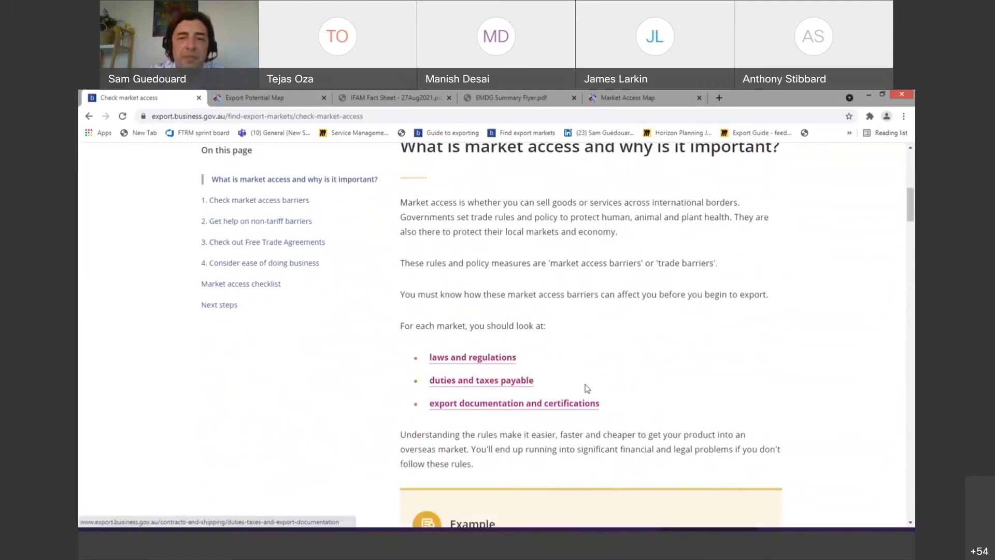
scroll(592, 386, down, 4)
scroll(593, 385, down, 9)
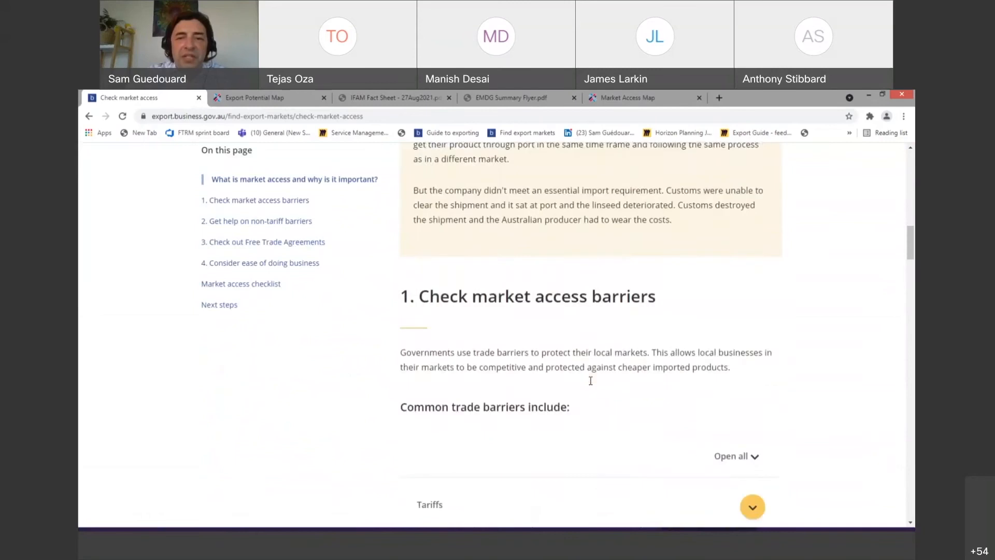
scroll(590, 384, down, 2)
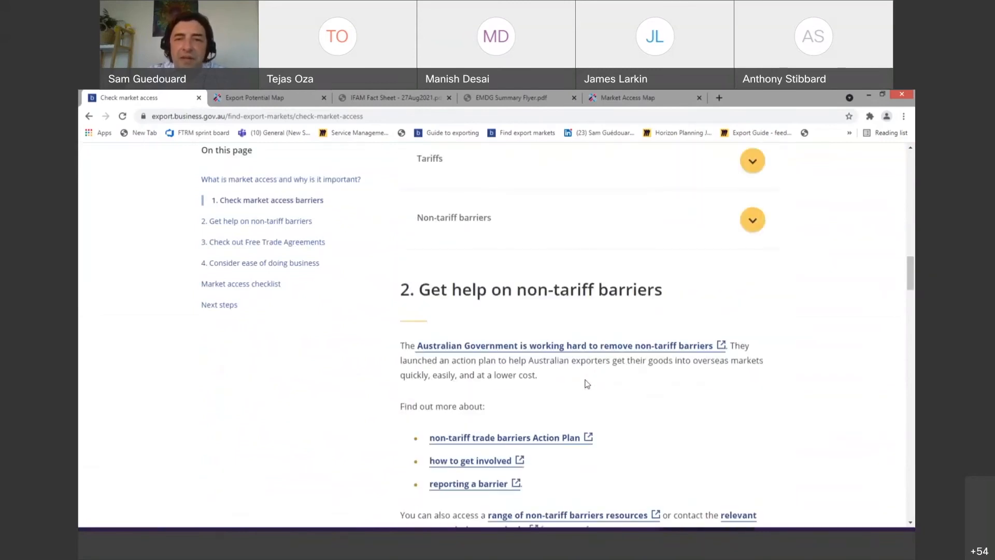
scroll(587, 384, down, 3)
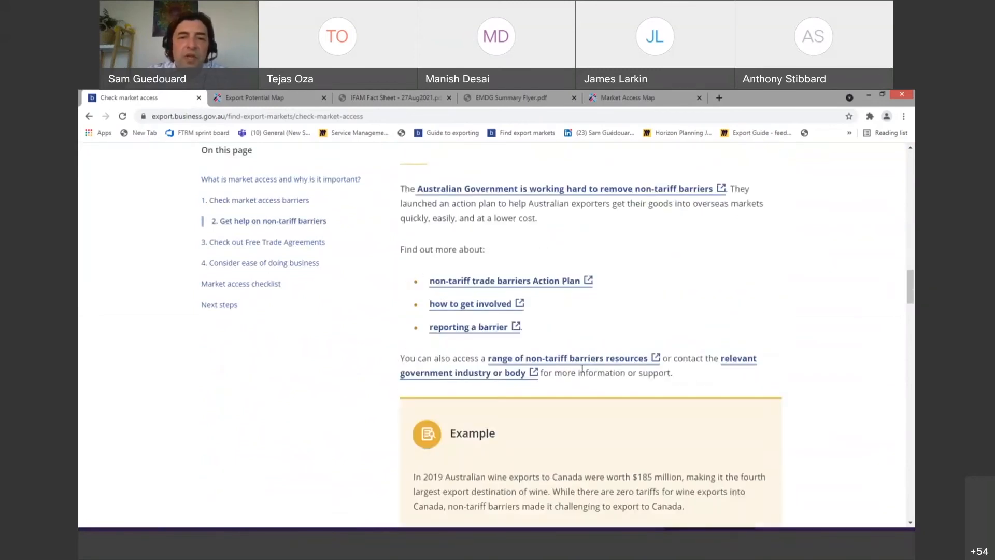
scroll(576, 332, down, 3)
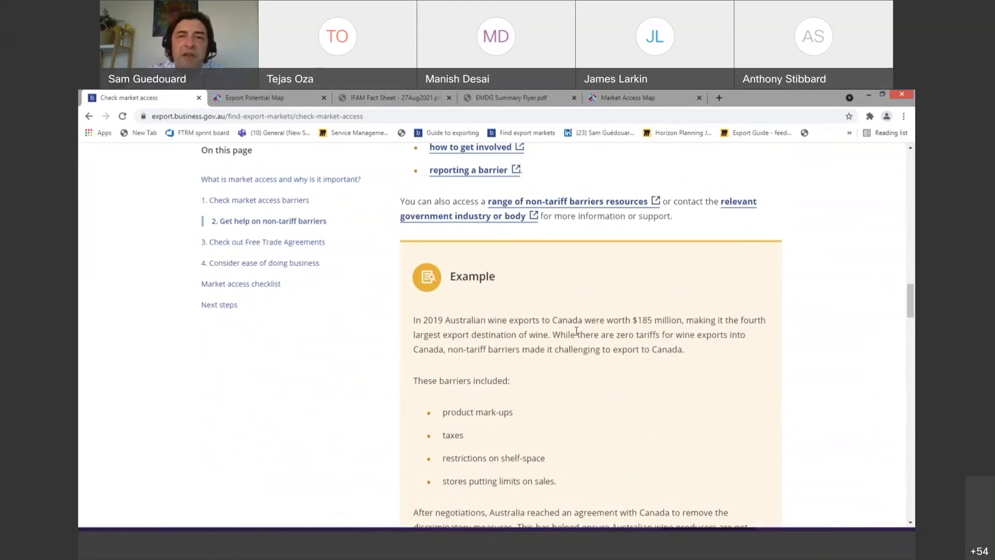
scroll(576, 331, up, 3)
scroll(575, 332, down, 10)
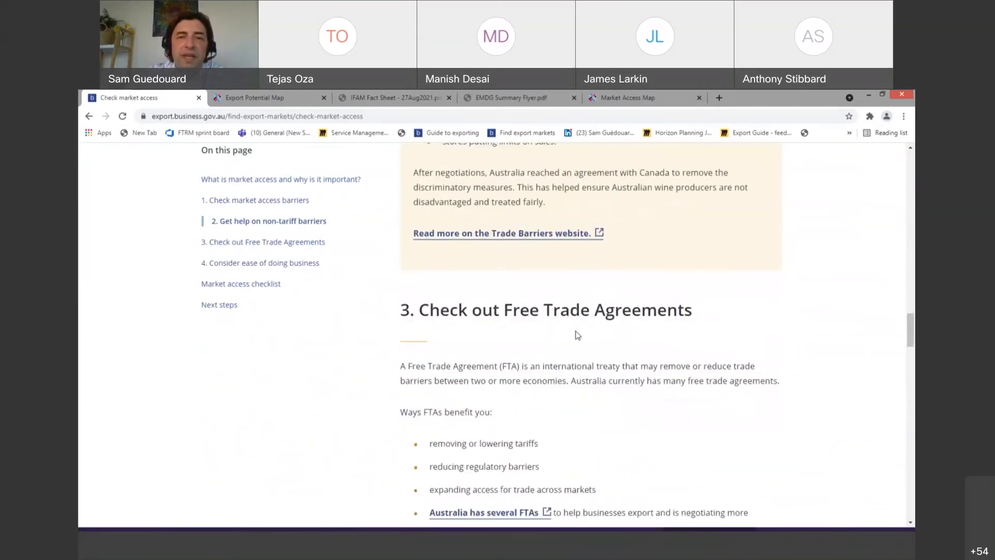
scroll(578, 335, down, 8)
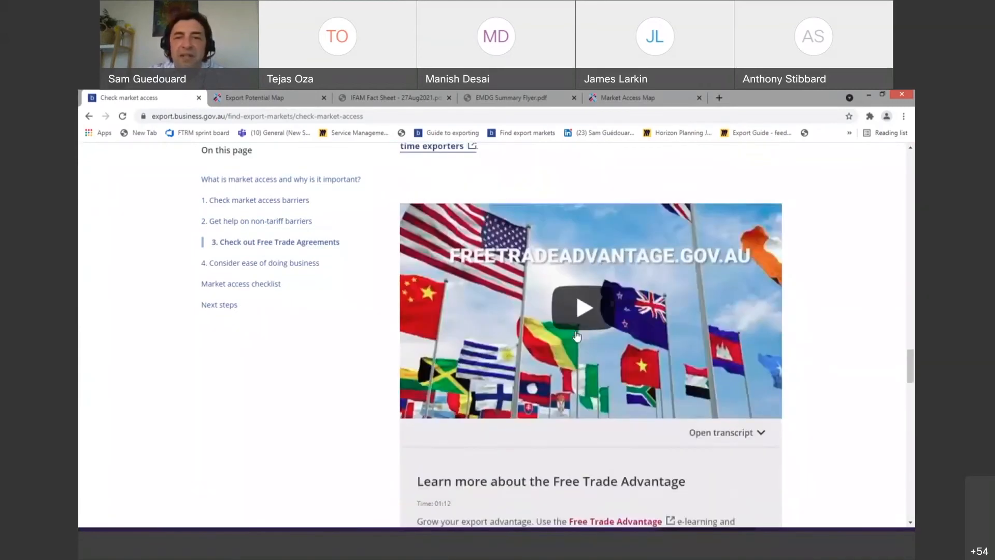
scroll(578, 335, down, 4)
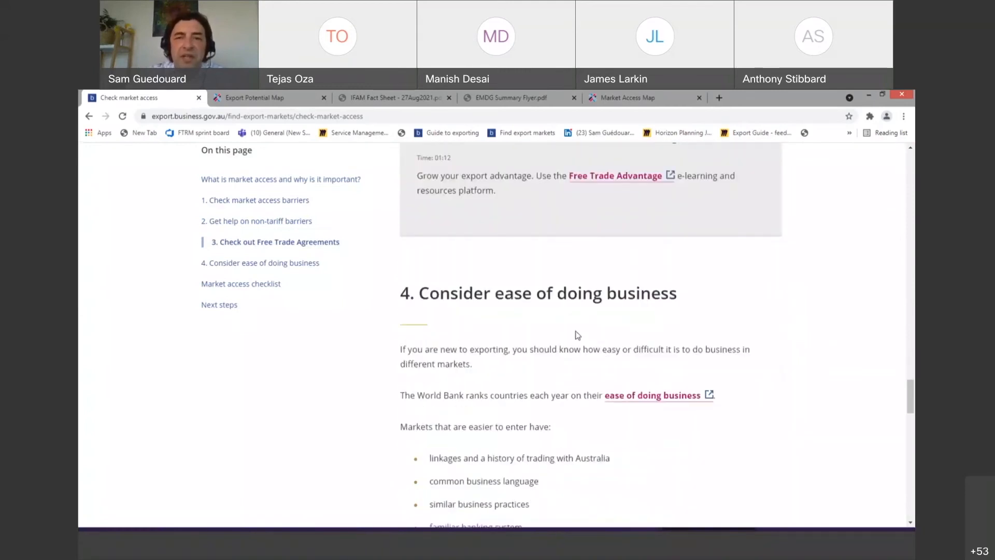
scroll(577, 335, down, 12)
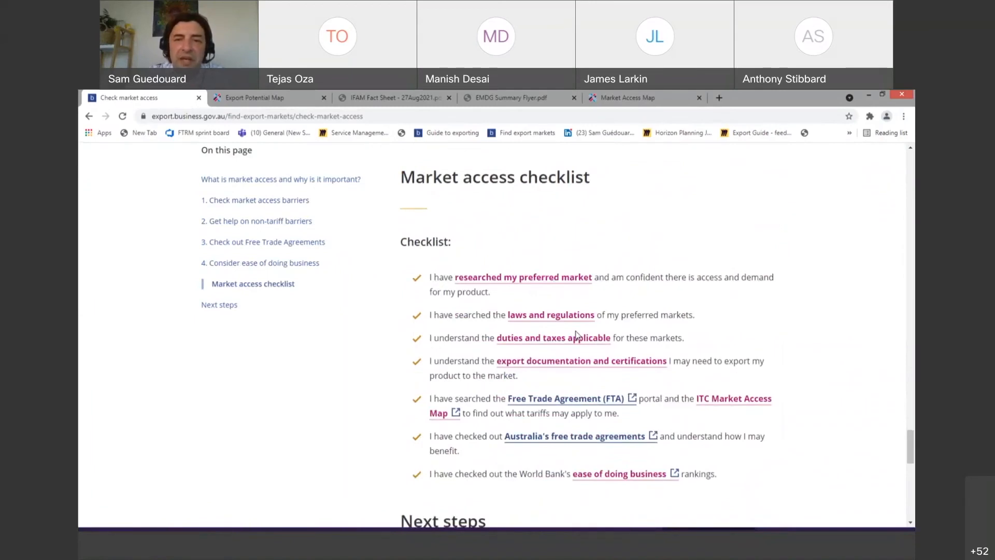
scroll(577, 335, down, 2)
scroll(577, 335, up, 1)
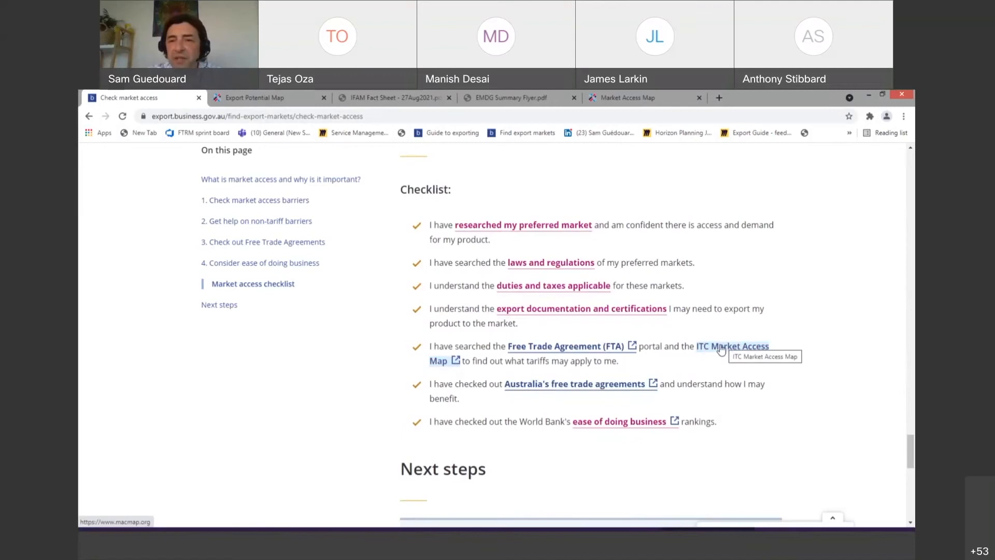
- Open the ITC Market Access Map from the market access checklist and set the exporting country to Australia
click(721, 351)
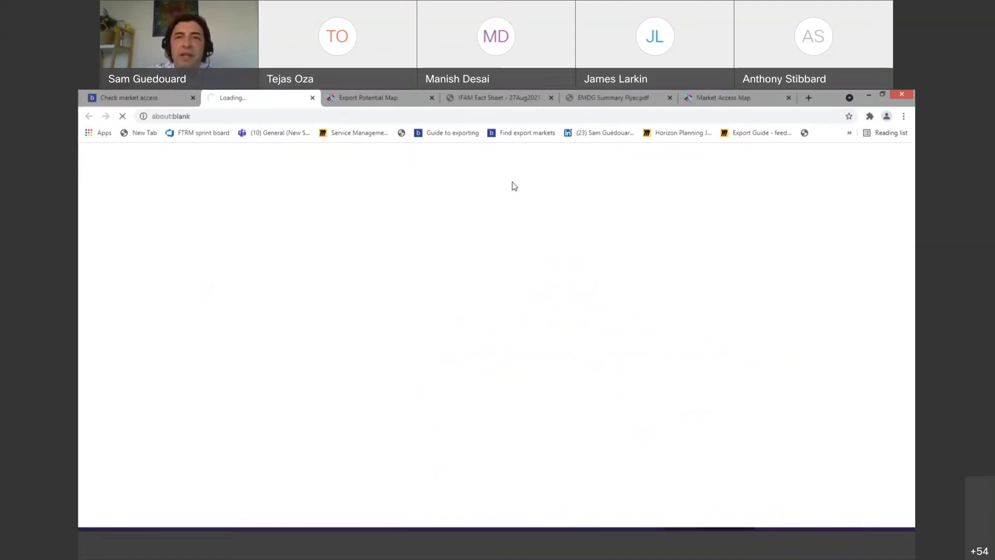
scroll(497, 322, down, 2)
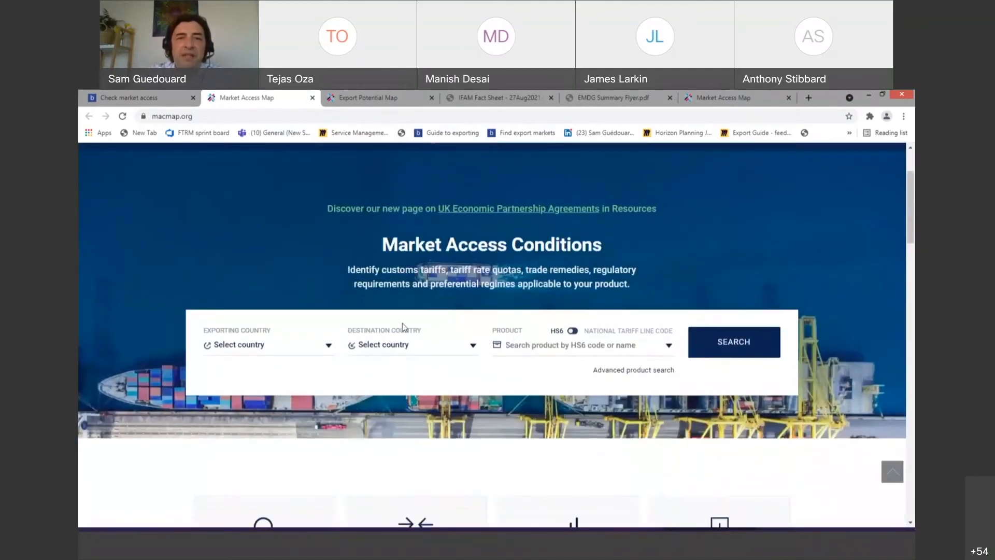
click(329, 345)
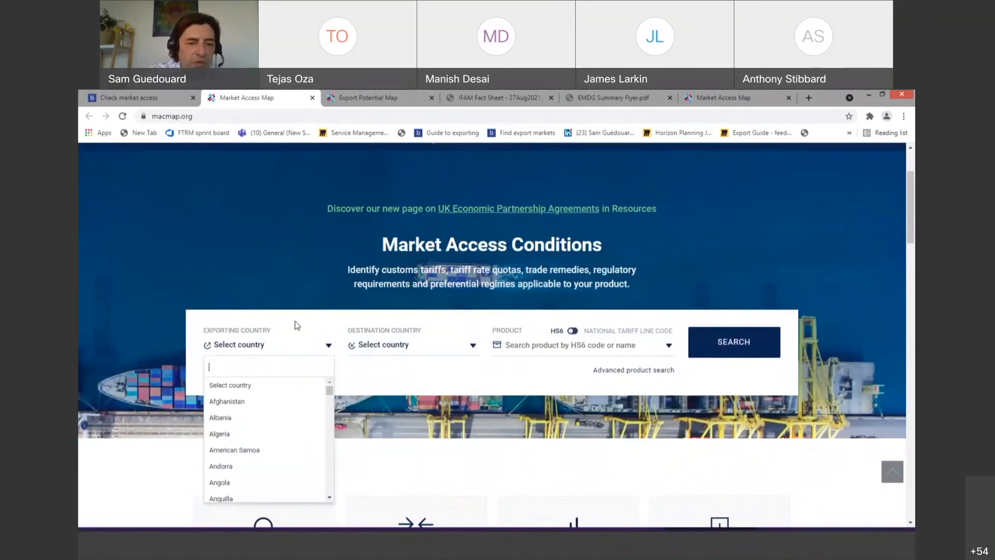
text(austra)
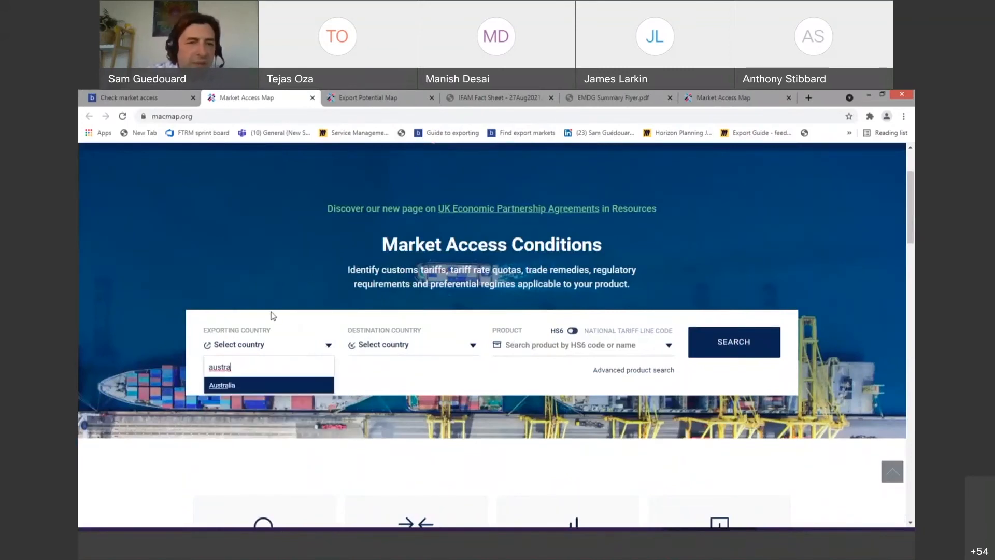
click(222, 385)
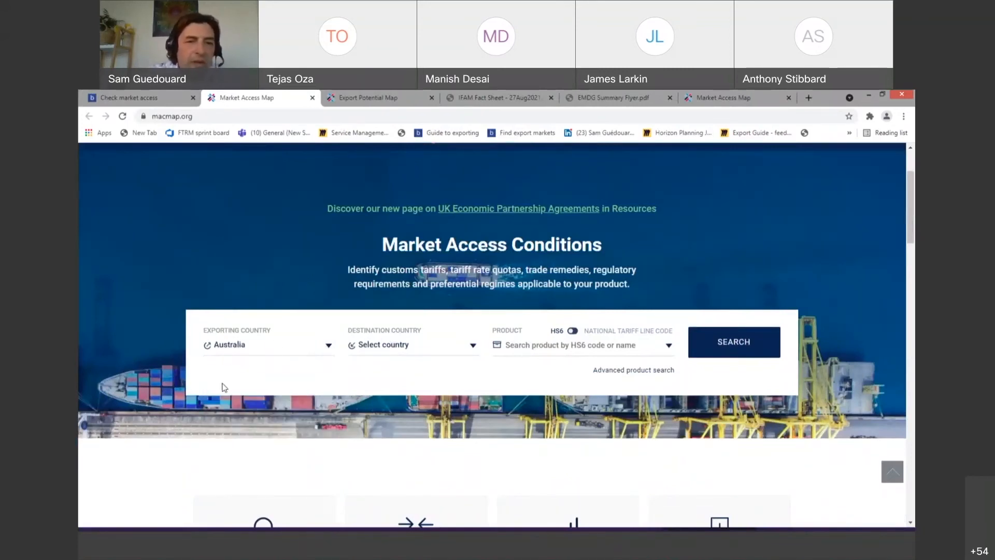
- Set the destination country to Jordan in the Market Access Conditions search
click(472, 346)
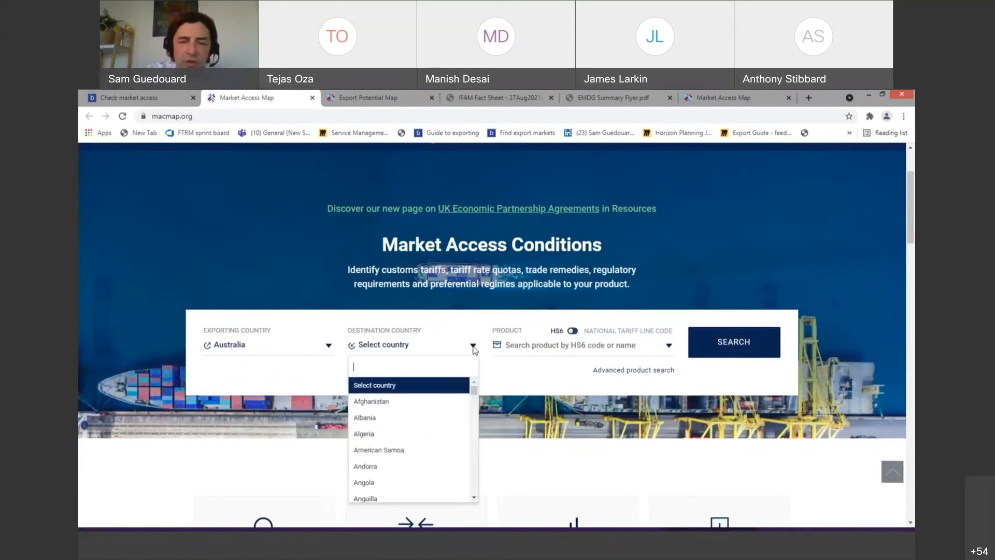
text(jordan)
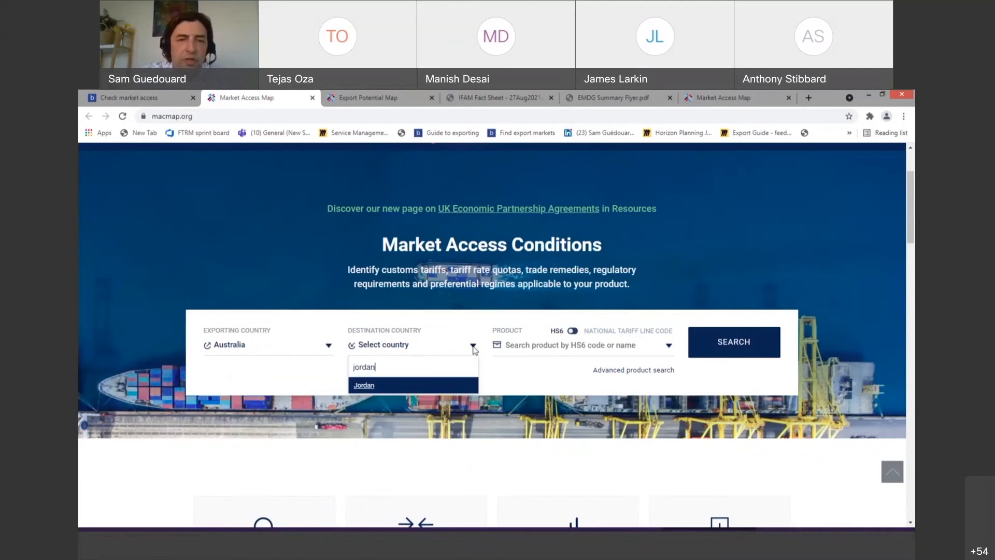
click(524, 348)
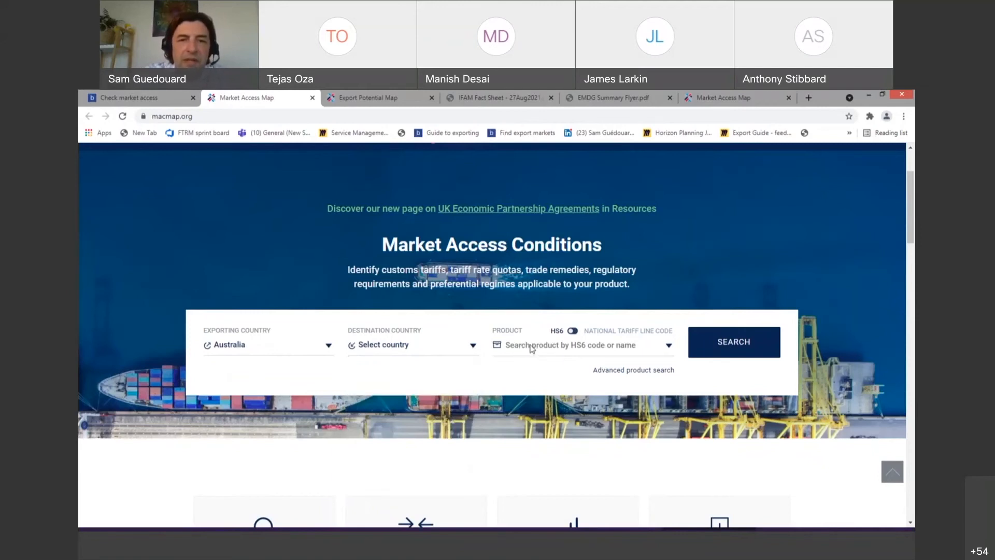
click(472, 346)
text(jor)
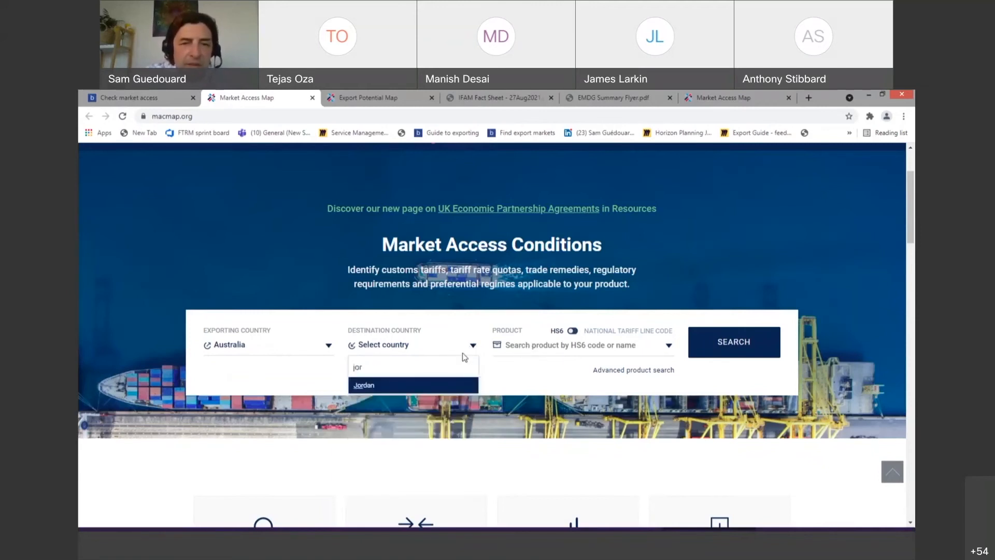
click(365, 388)
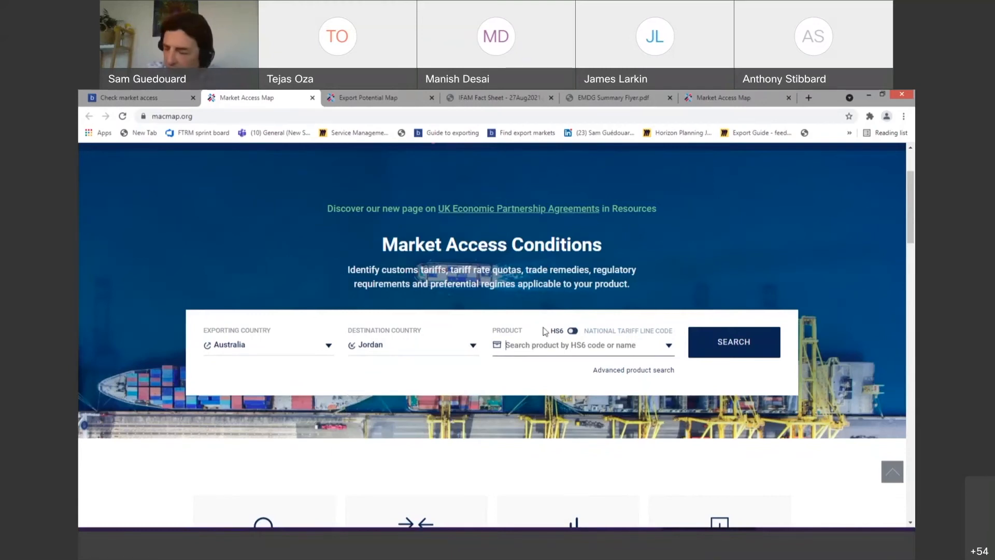
- Choose product 020410, fresh or chilled lamb carcases and half-carcases, and run the market access conditions search
text(020)
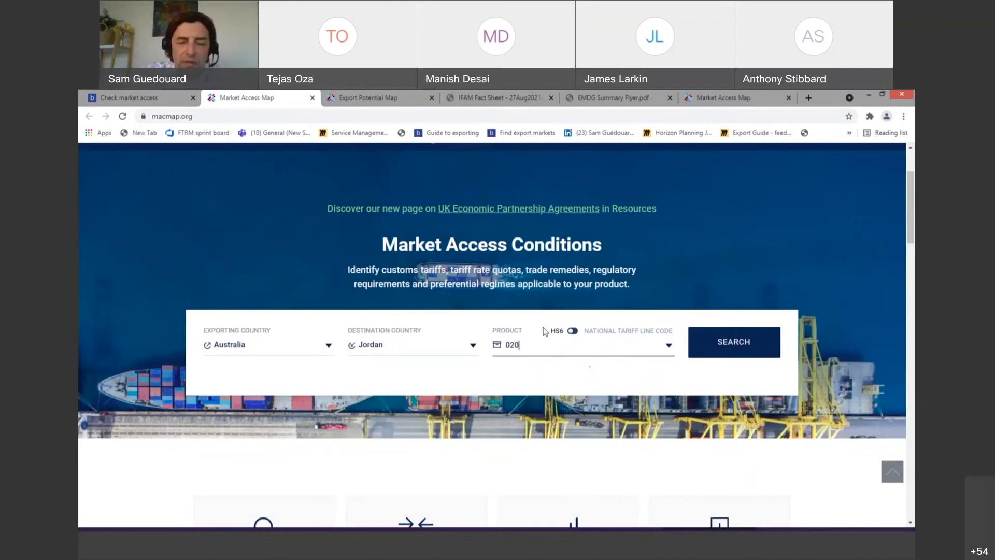
text(410)
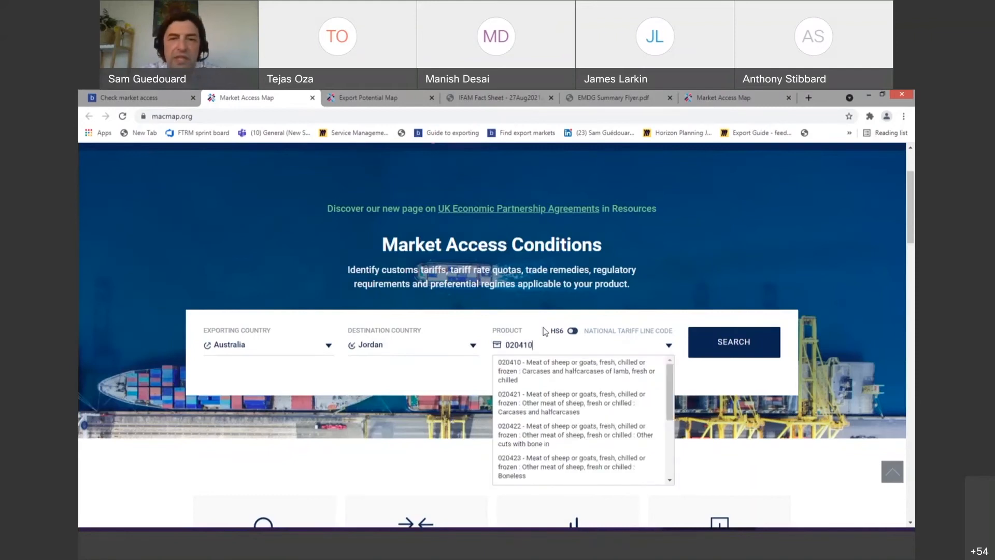
click(549, 369)
click(745, 344)
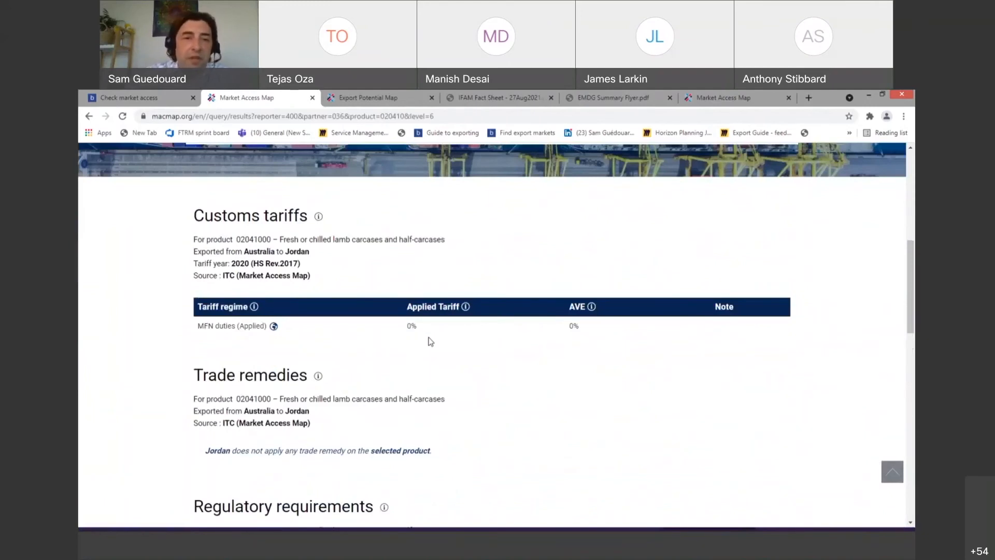
- Examine the customs tariffs, trade remedies and regulatory import requirements for Australian lamb carcases entering Jordan
scroll(274, 368, down, 2)
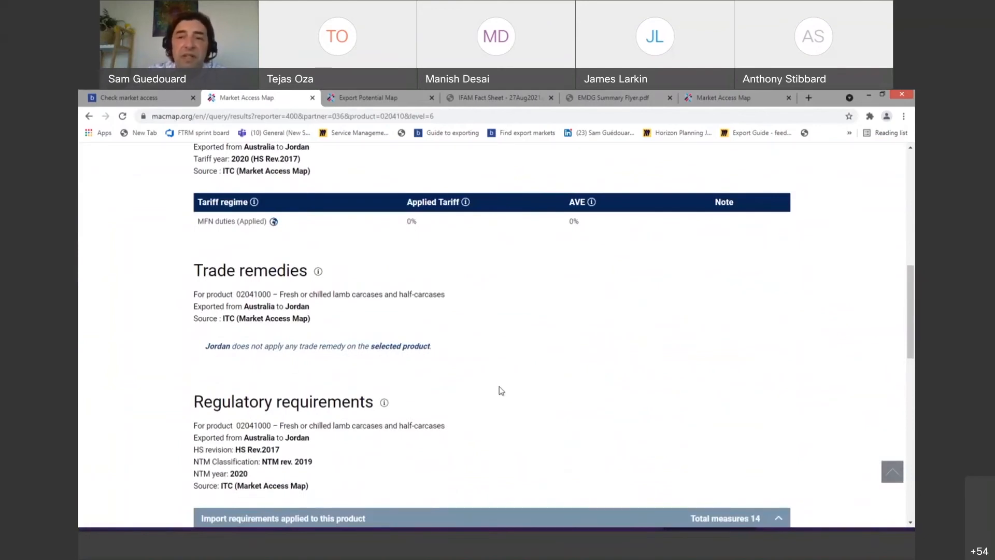
scroll(502, 391, down, 3)
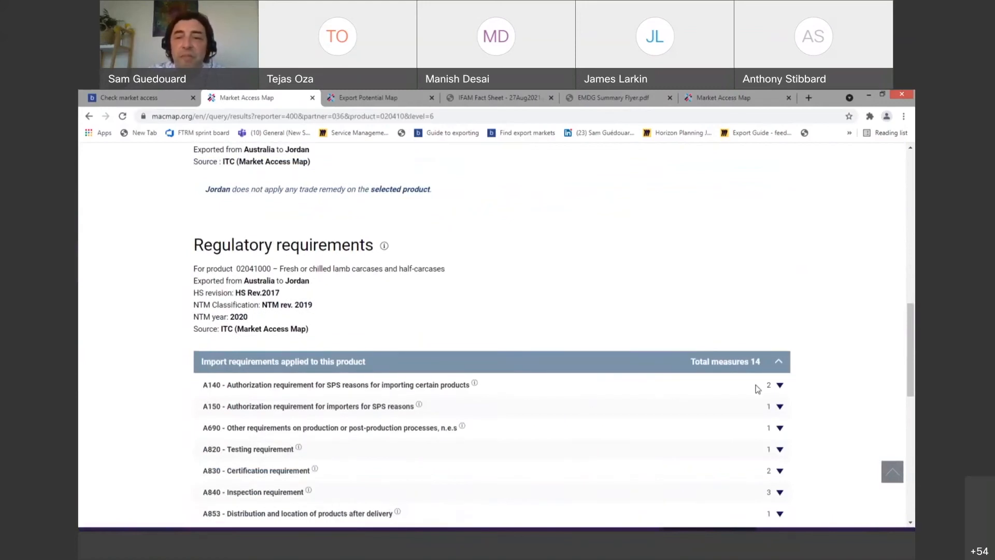
scroll(431, 420, down, 2)
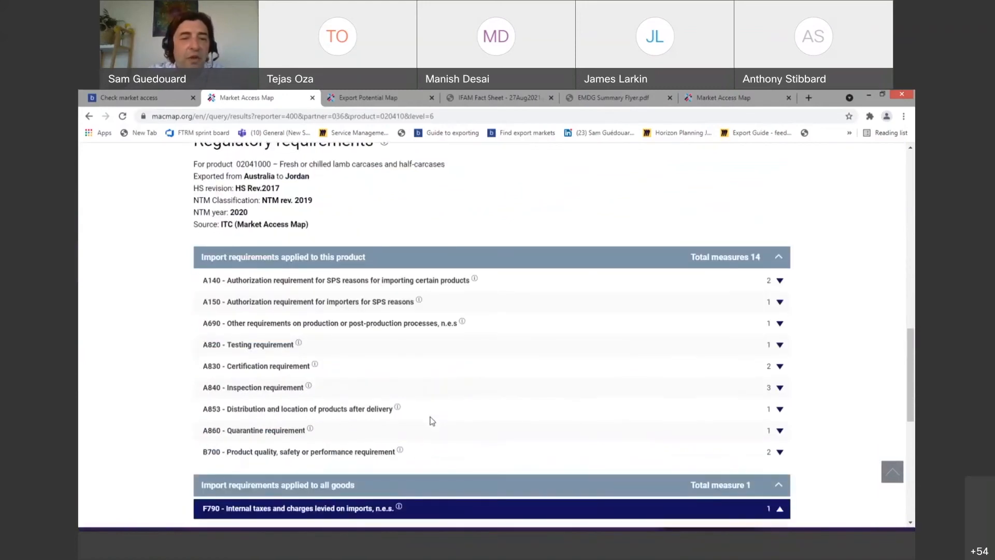
scroll(568, 412, up, 2)
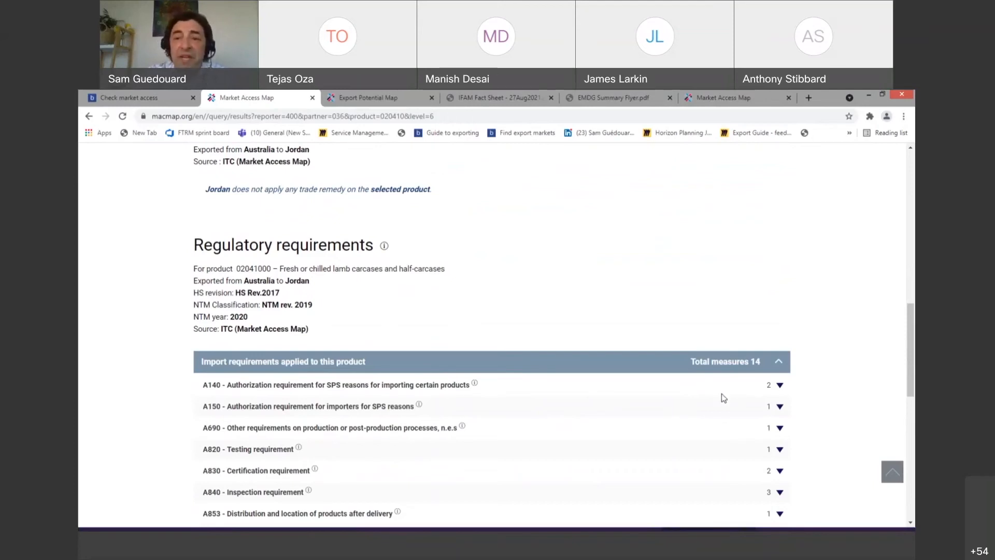
scroll(722, 394, down, 3)
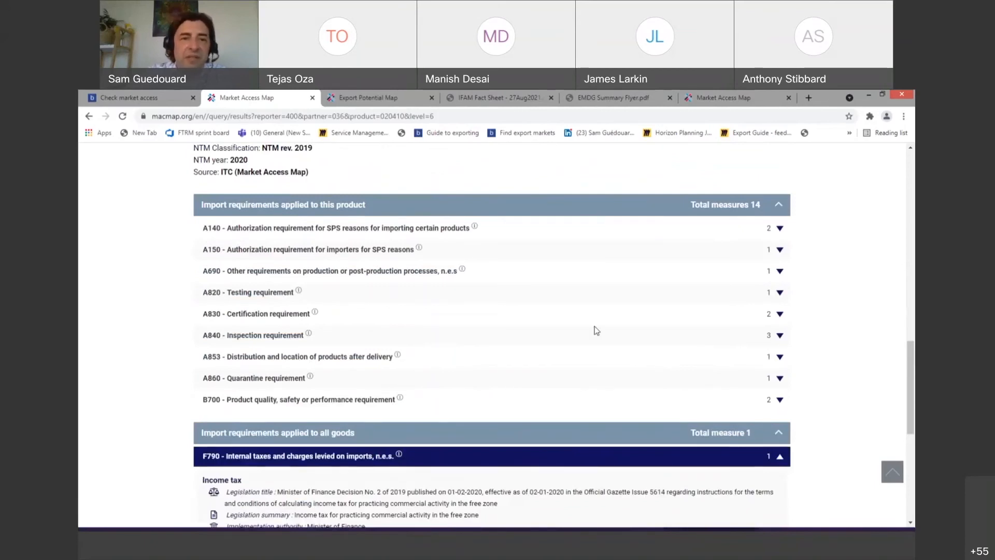
scroll(594, 342, up, 1)
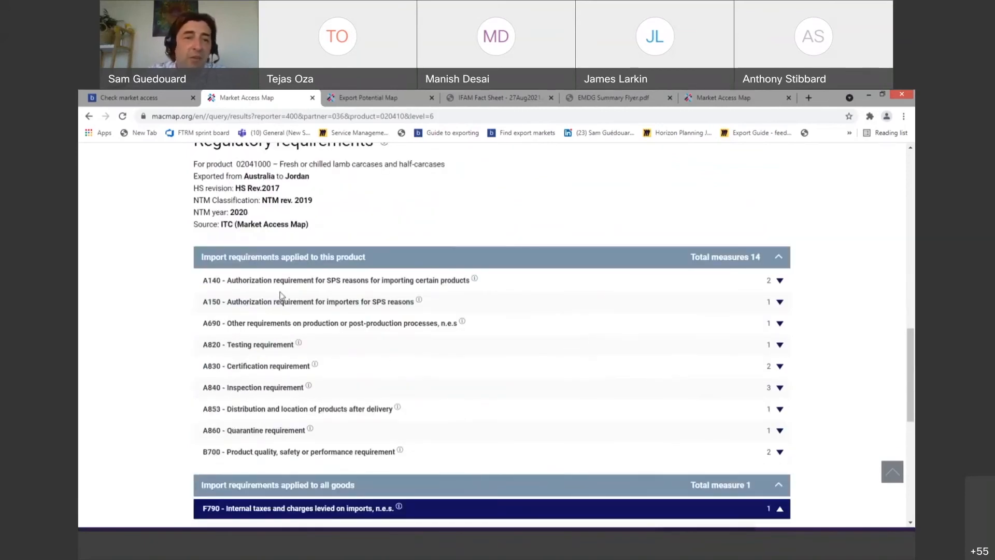
mouse_move(473, 281)
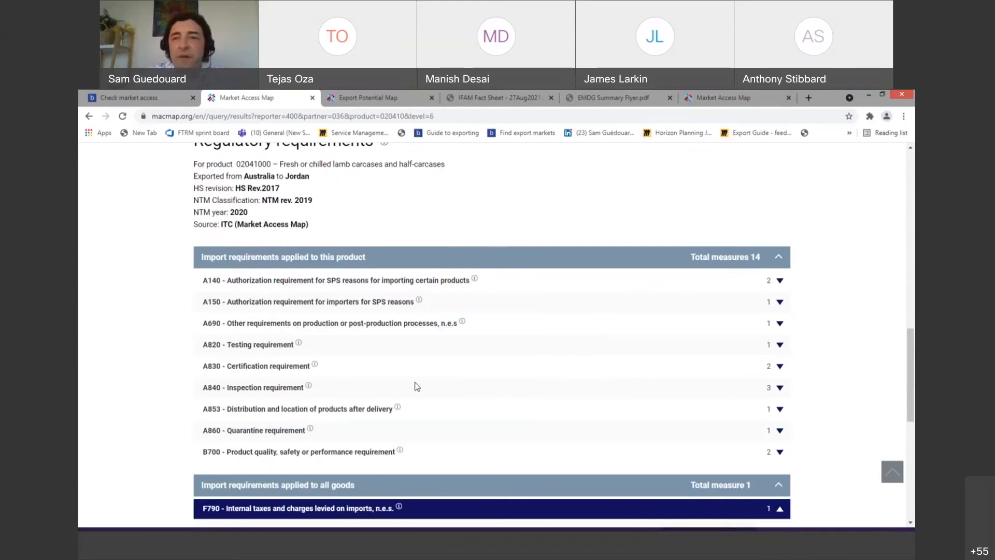
scroll(415, 385, up, 15)
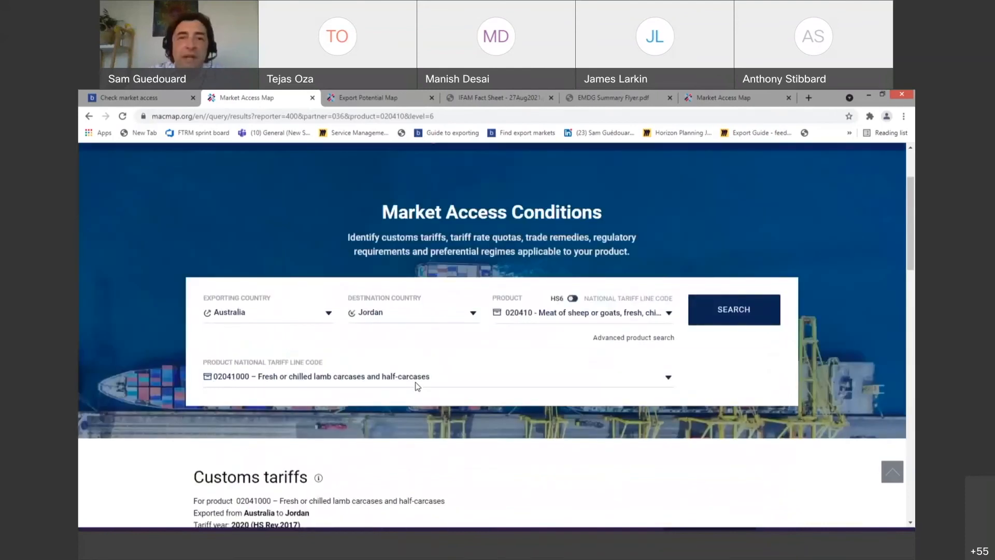
scroll(417, 386, up, 2)
- Return to the beginning of the Check market access guide and show the list of Find export markets pages
key(ctrl+shift+Tab)
scroll(358, 282, up, 8)
scroll(362, 282, up, 15)
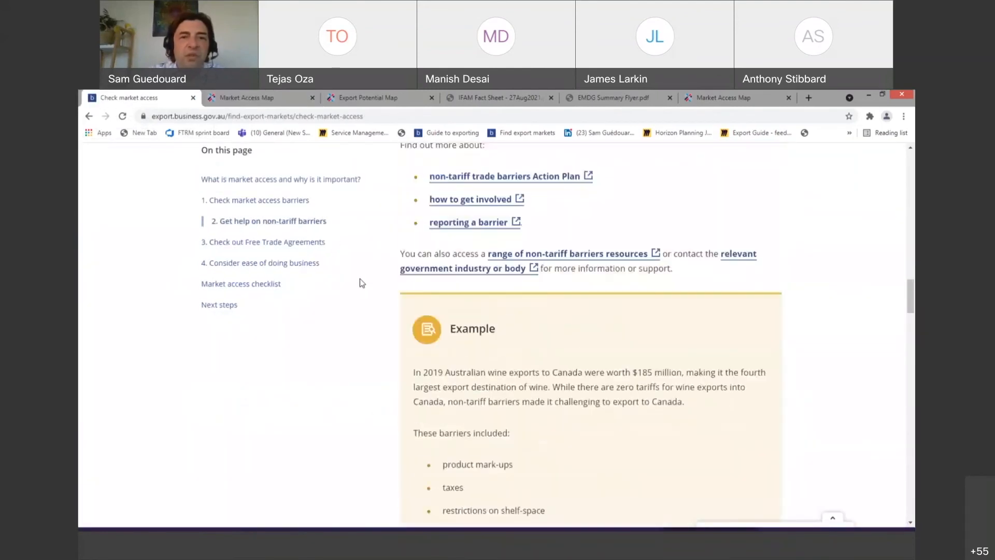
scroll(362, 282, up, 15)
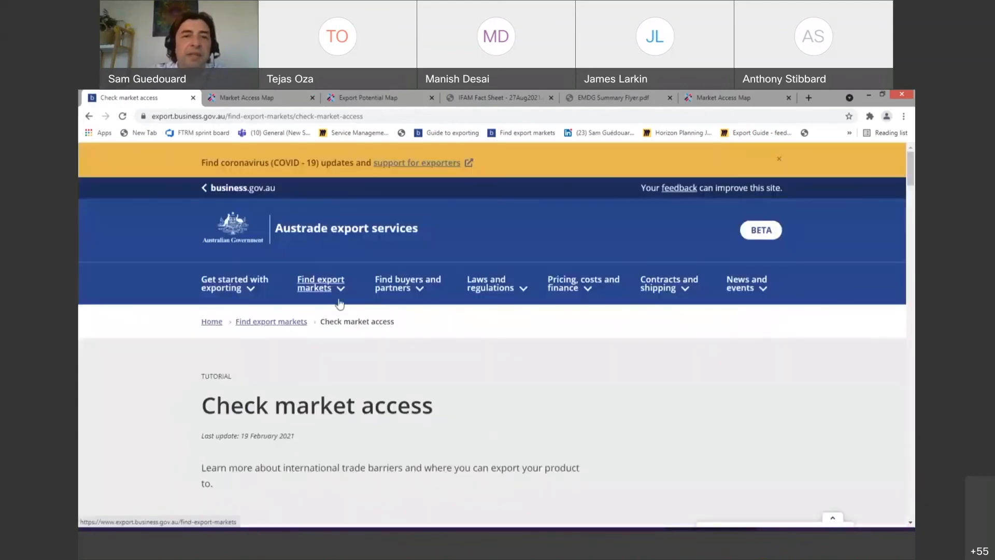
mouse_move(339, 290)
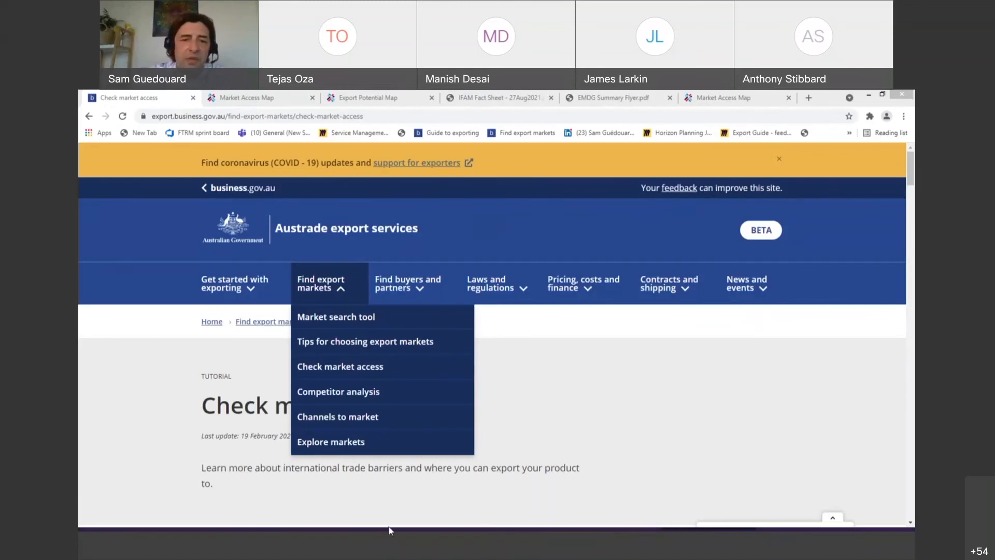
click(269, 539)
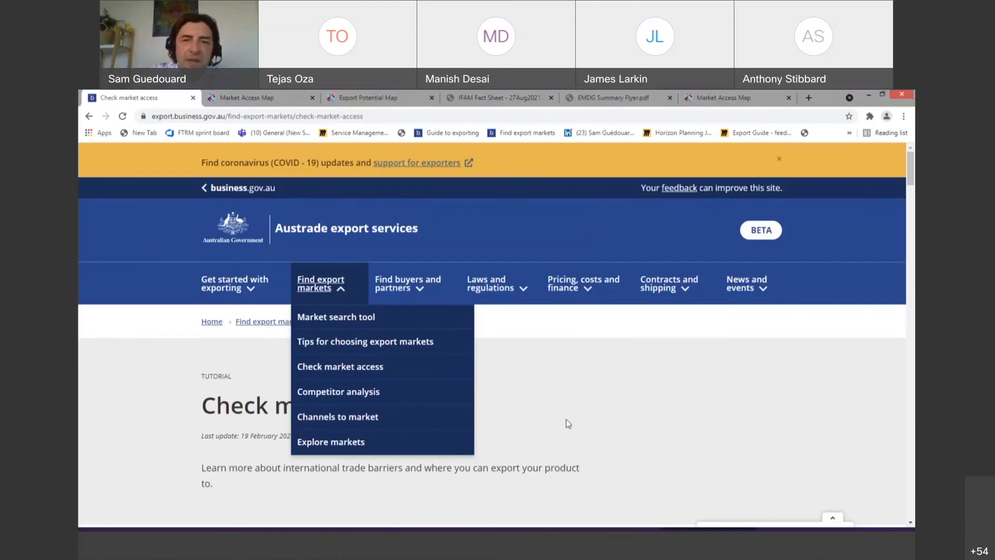
- Open the Agents and brokers guide and review the pros and cons of working with agents and with brokers
click(415, 286)
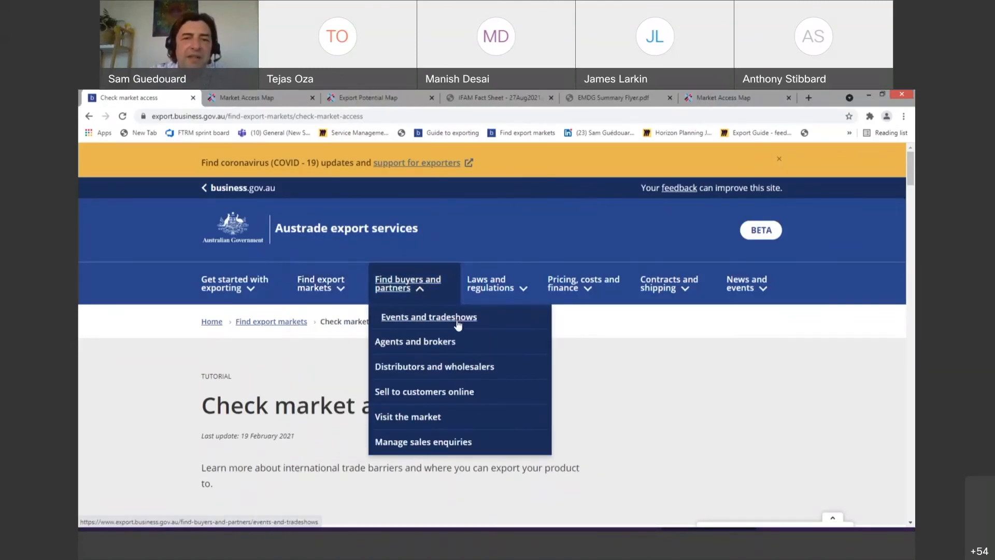
click(421, 344)
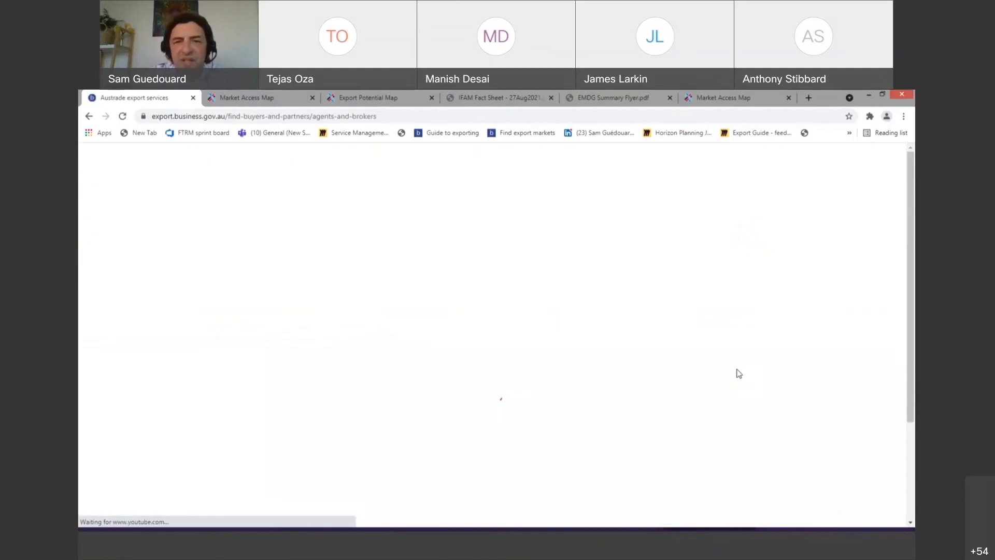
scroll(736, 372, down, 2)
scroll(739, 373, down, 10)
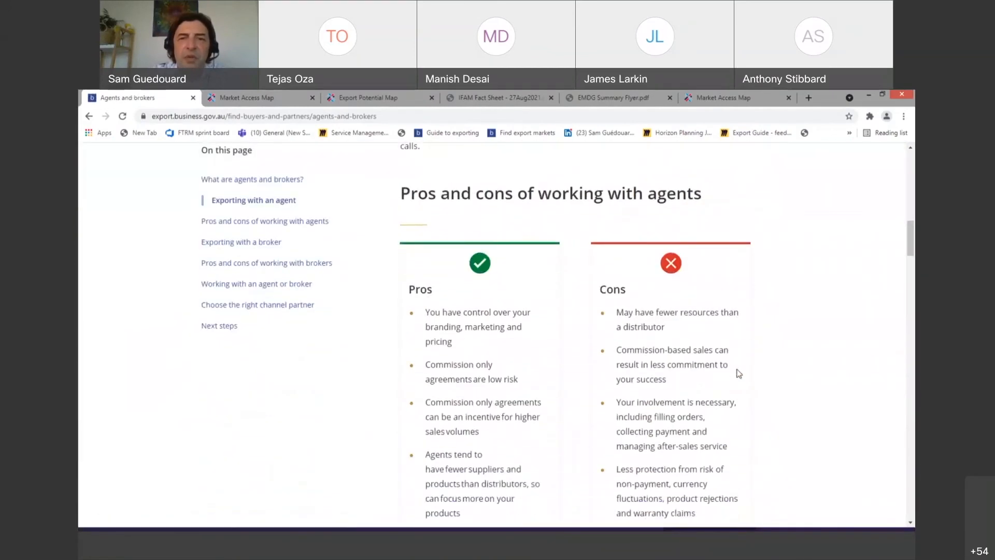
scroll(738, 373, down, 15)
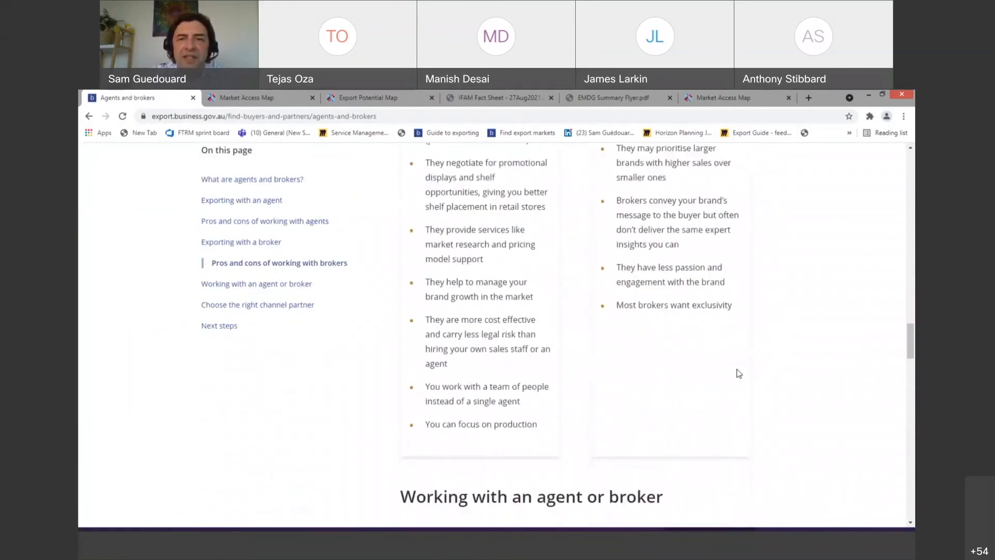
scroll(736, 372, down, 5)
- Return to the beginning of the Agents and brokers guide and show the list of Find buyers and partners pages
scroll(680, 349, up, 12)
scroll(483, 299, up, 10)
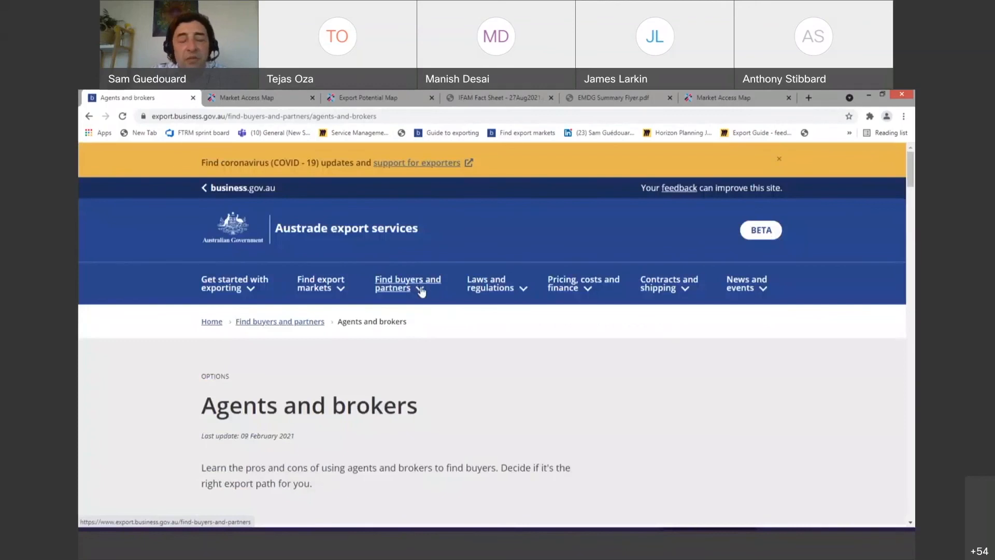
click(419, 290)
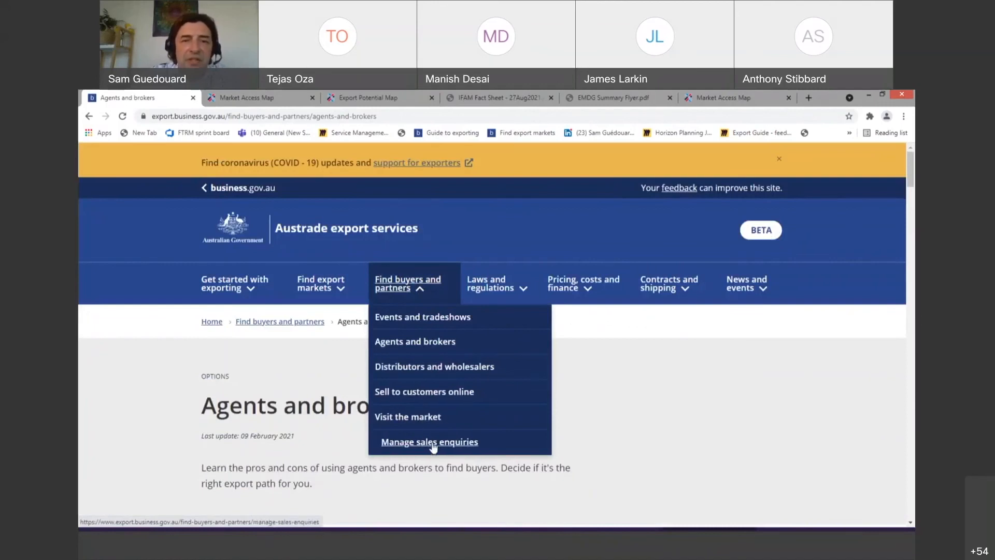
- Open the Legal essentials for exporting guide and look through it from international laws to contracts for international trade
click(525, 291)
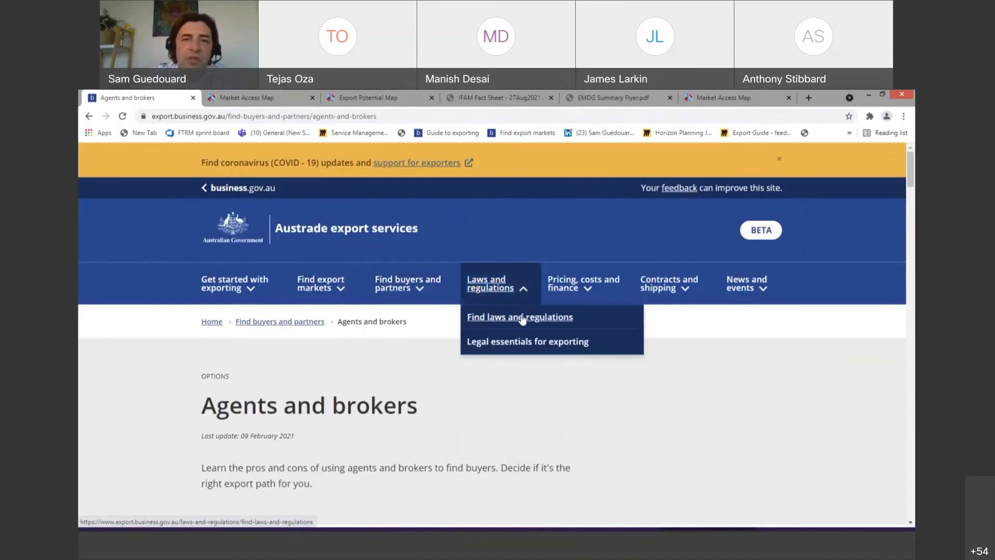
click(520, 343)
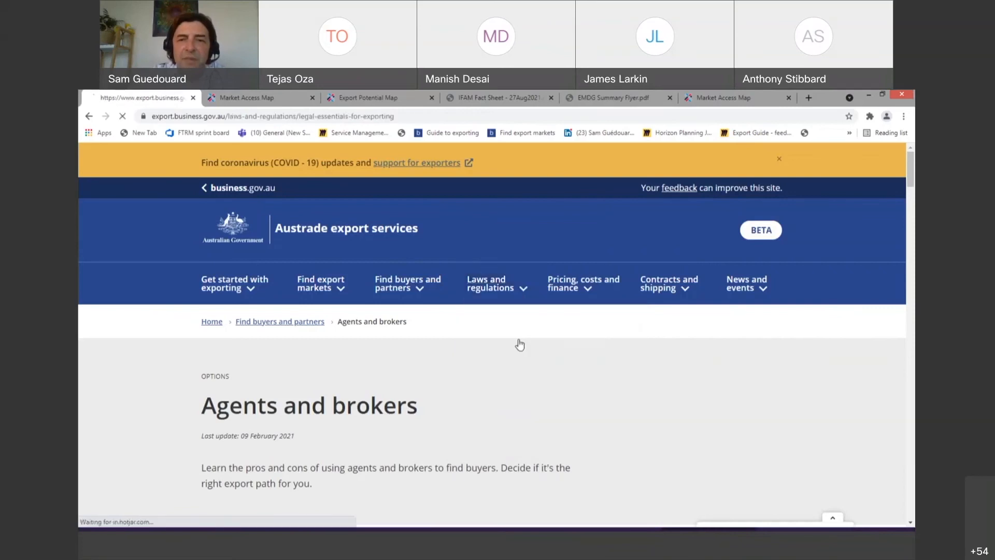
scroll(565, 353, down, 8)
scroll(565, 355, down, 3)
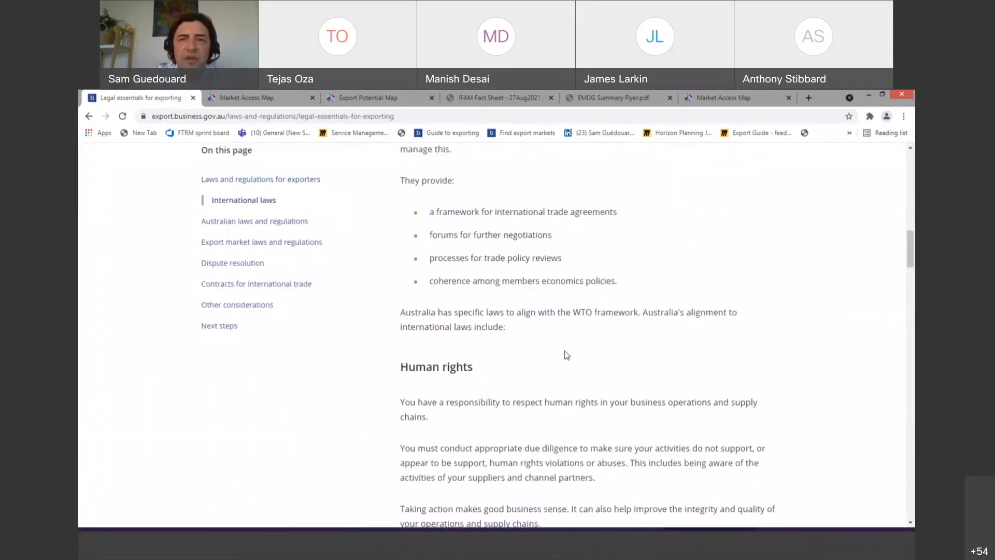
scroll(593, 309, up, 2)
scroll(589, 328, down, 5)
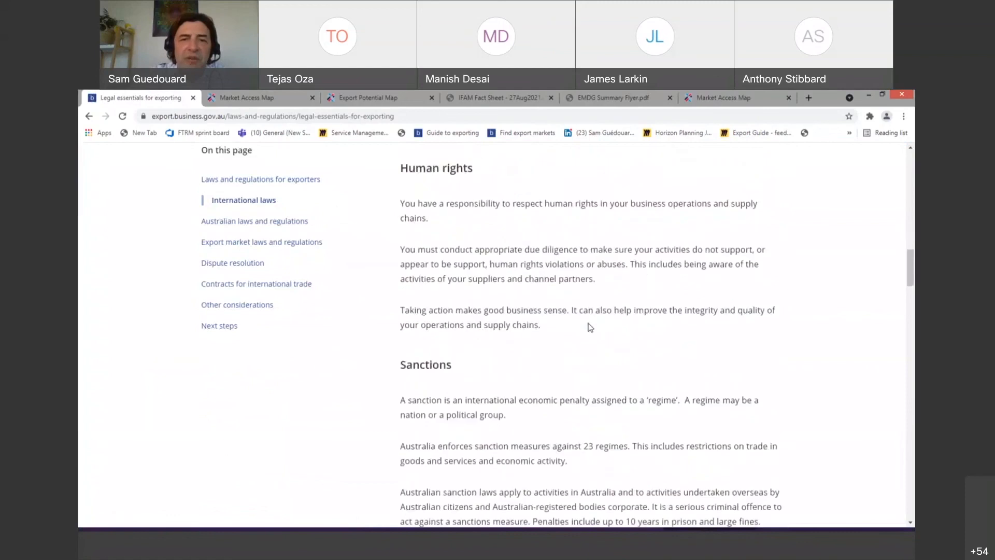
scroll(590, 328, down, 8)
scroll(589, 329, up, 2)
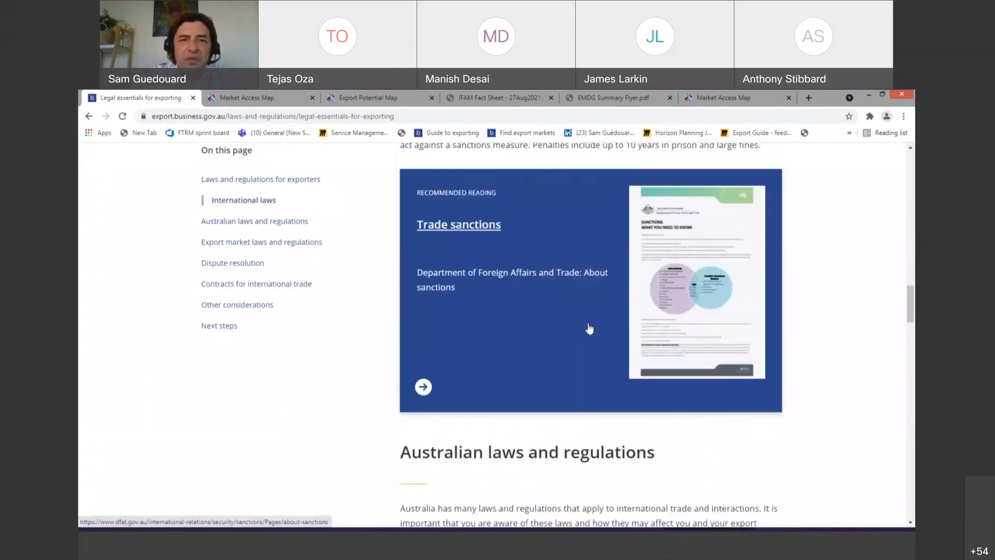
scroll(467, 331, down, 15)
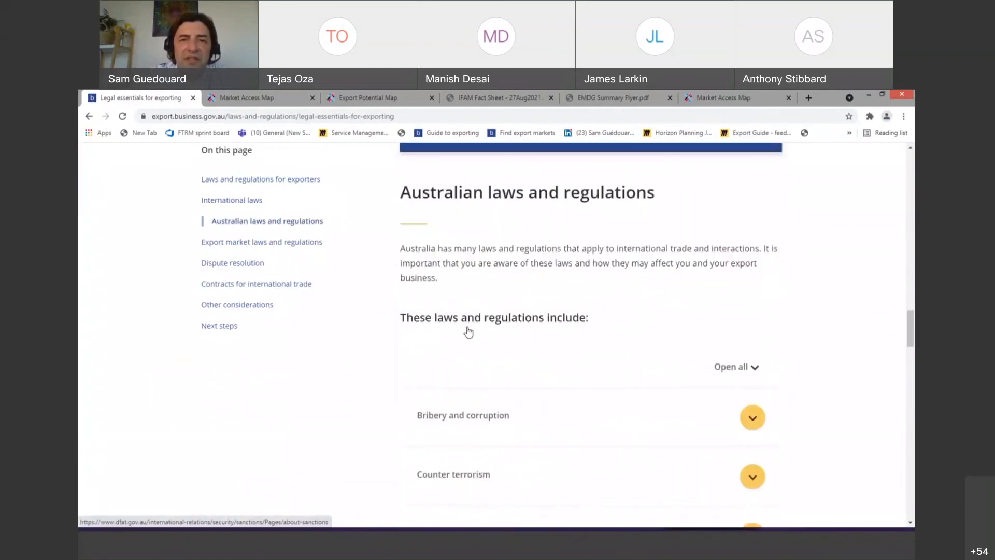
scroll(469, 330, down, 4)
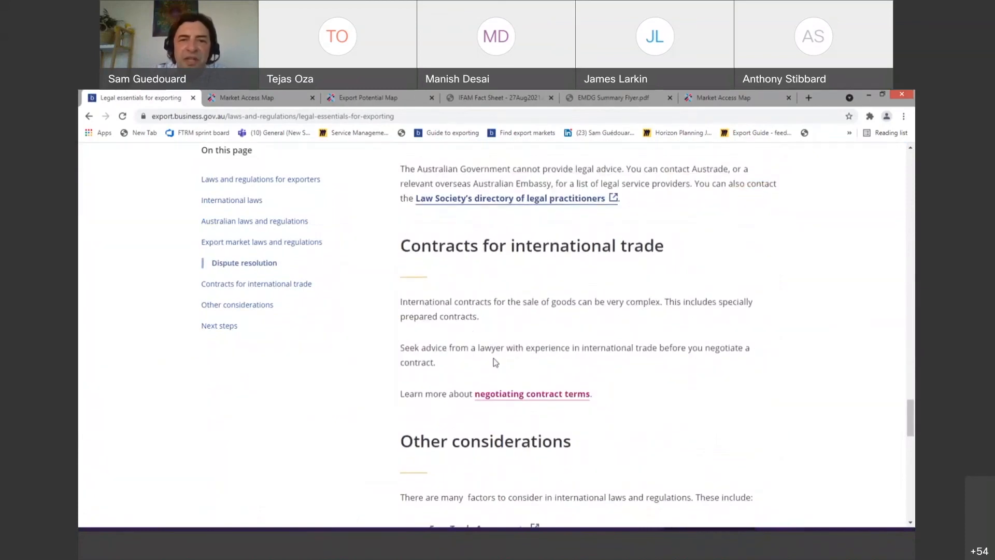
- Open the linked Negotiating contract terms guide, read through why contract terms are important, and return to its beginning
click(517, 395)
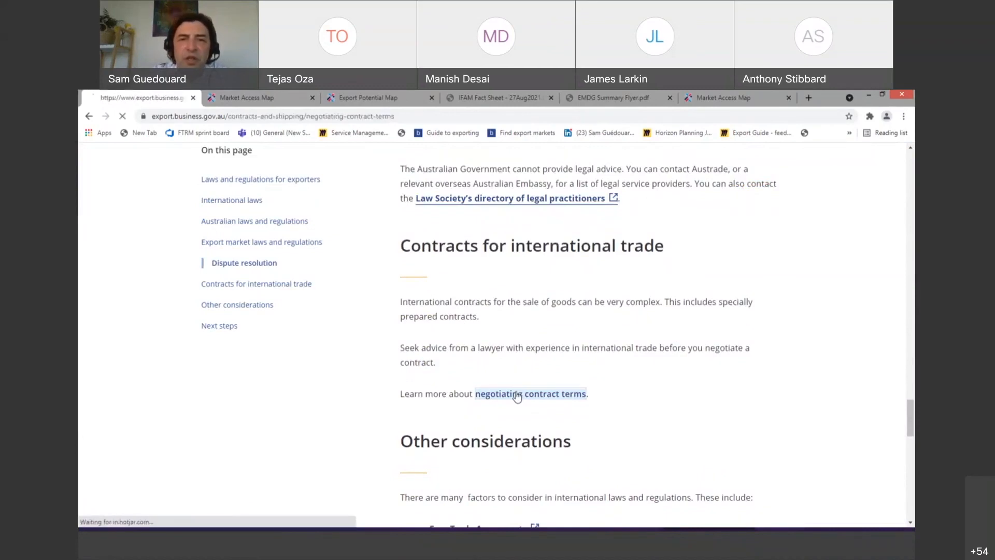
scroll(579, 350, down, 9)
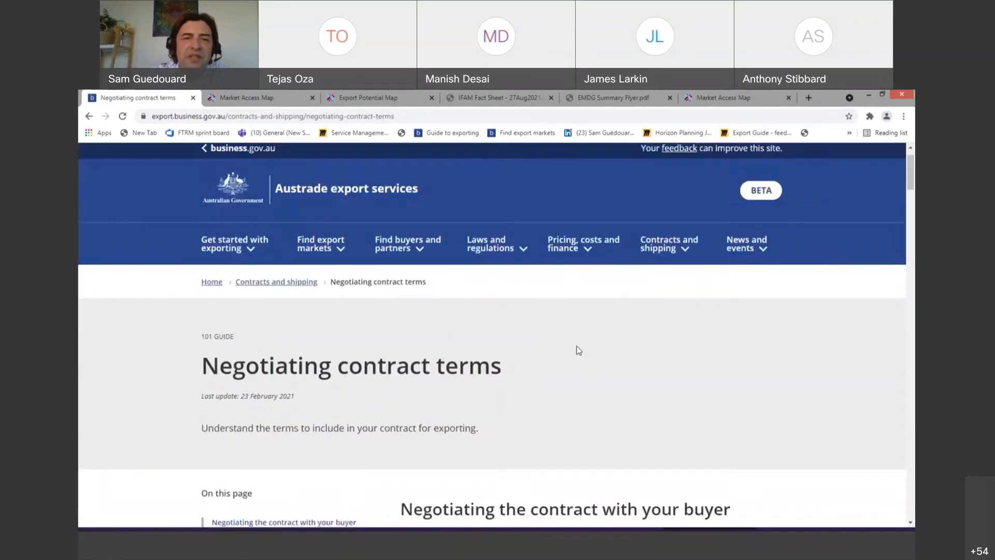
scroll(579, 351, down, 5)
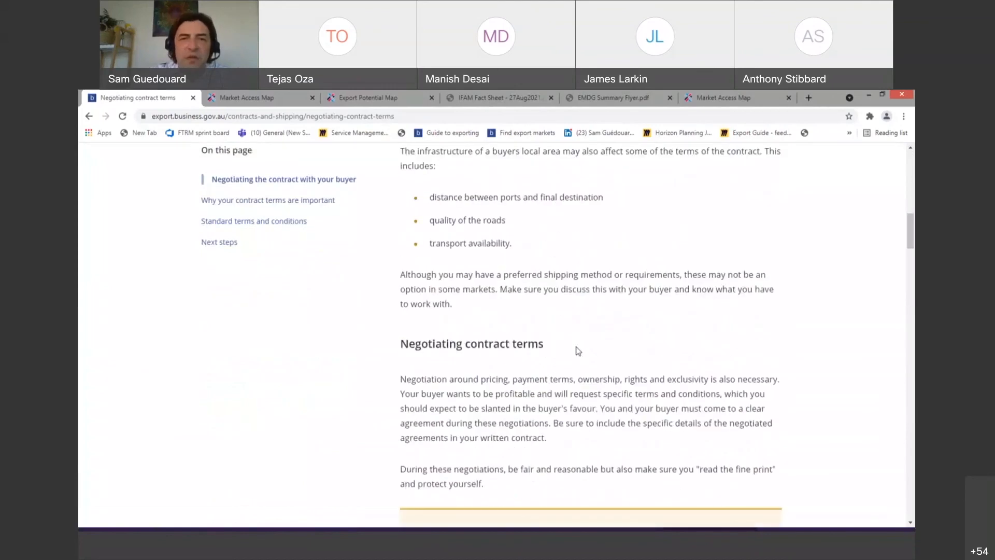
scroll(579, 351, down, 10)
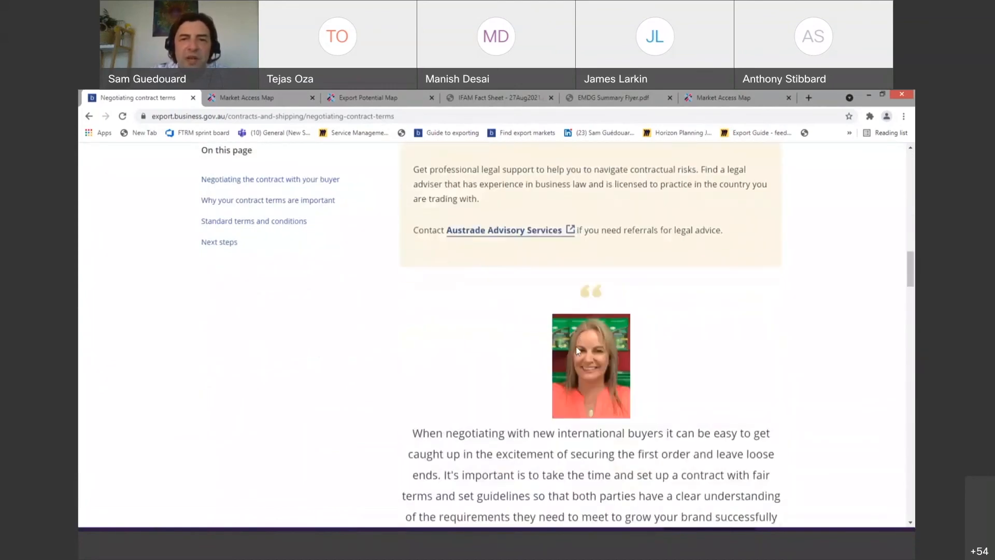
scroll(579, 351, down, 2)
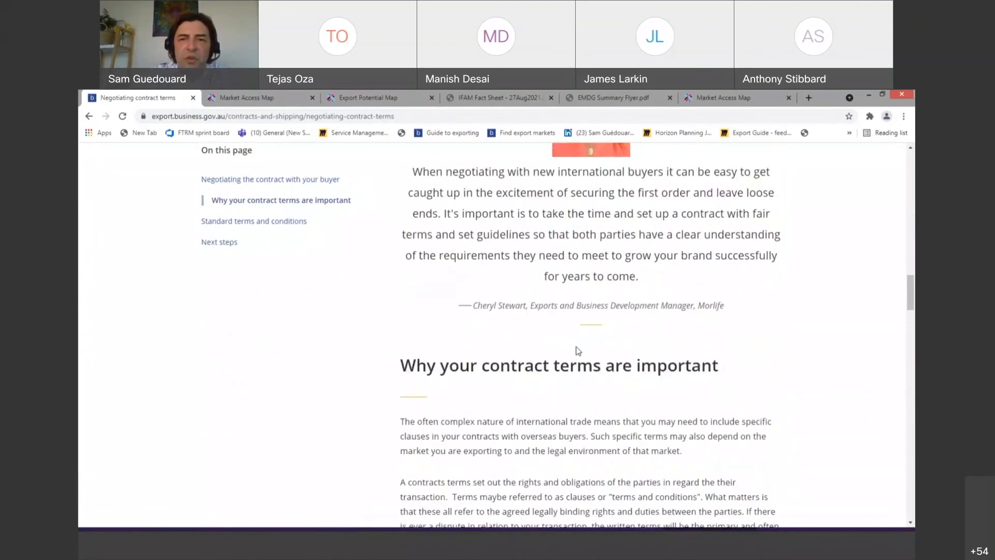
scroll(579, 351, down, 8)
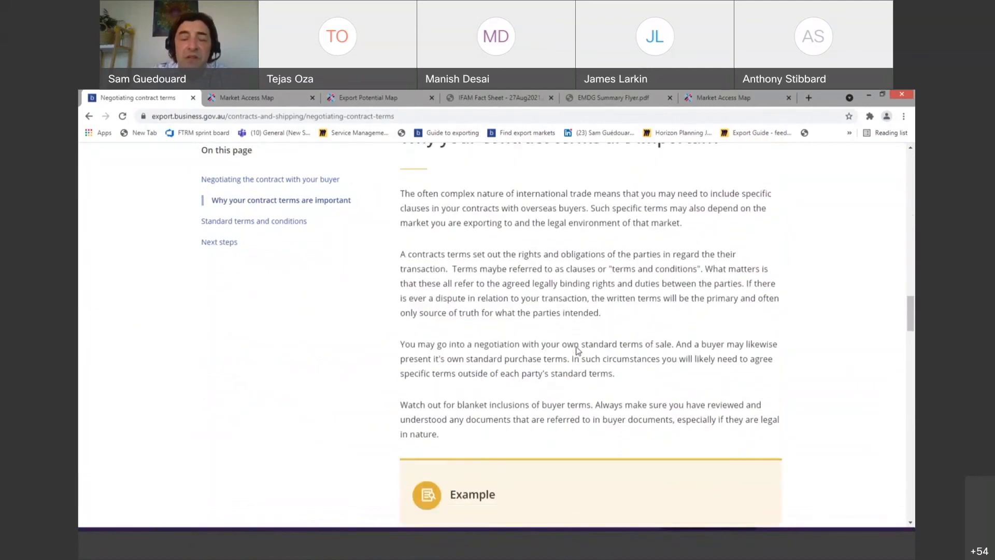
scroll(576, 345, up, 20)
scroll(574, 345, up, 8)
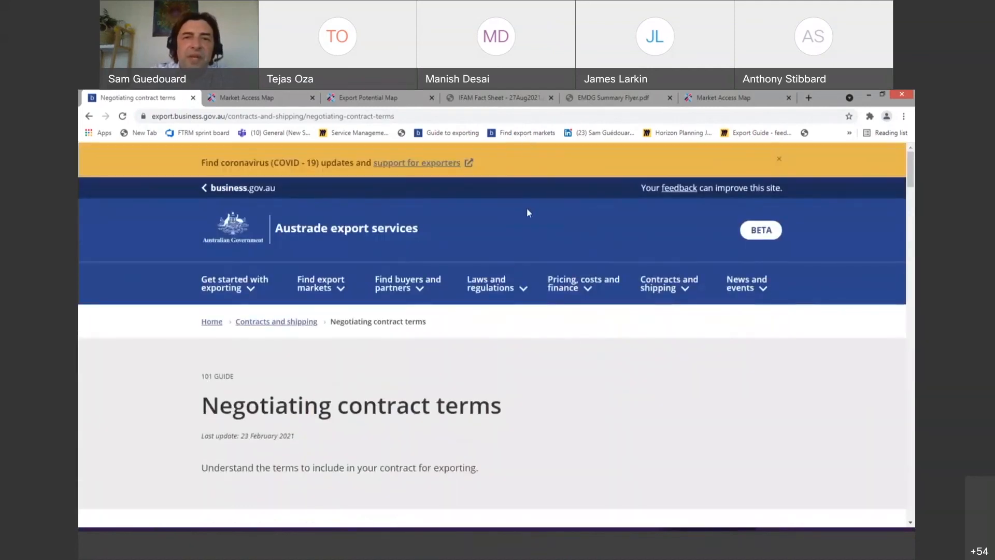
- Open the Set your export pricing tutorial and review its sections on Incoterms, export costs and pricing strategy
click(526, 288)
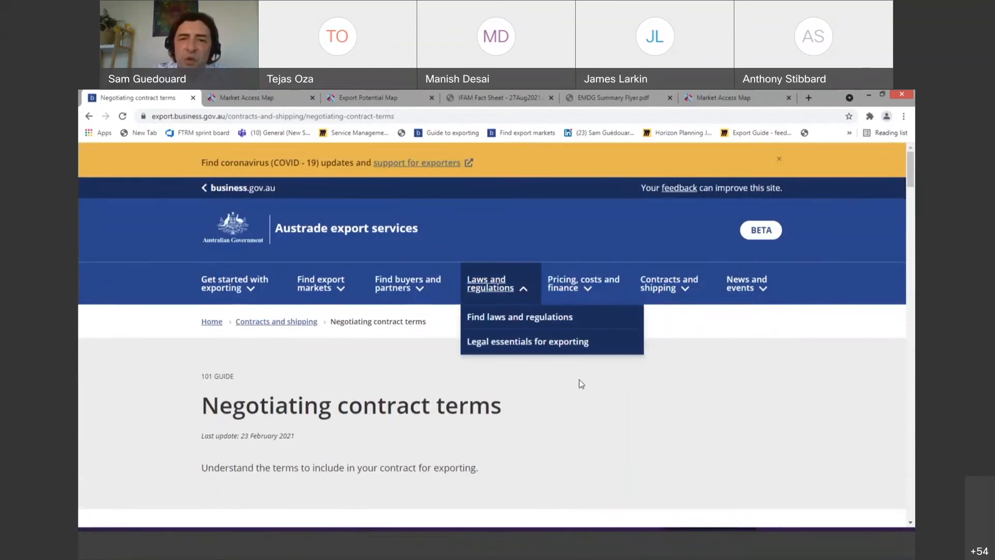
click(587, 292)
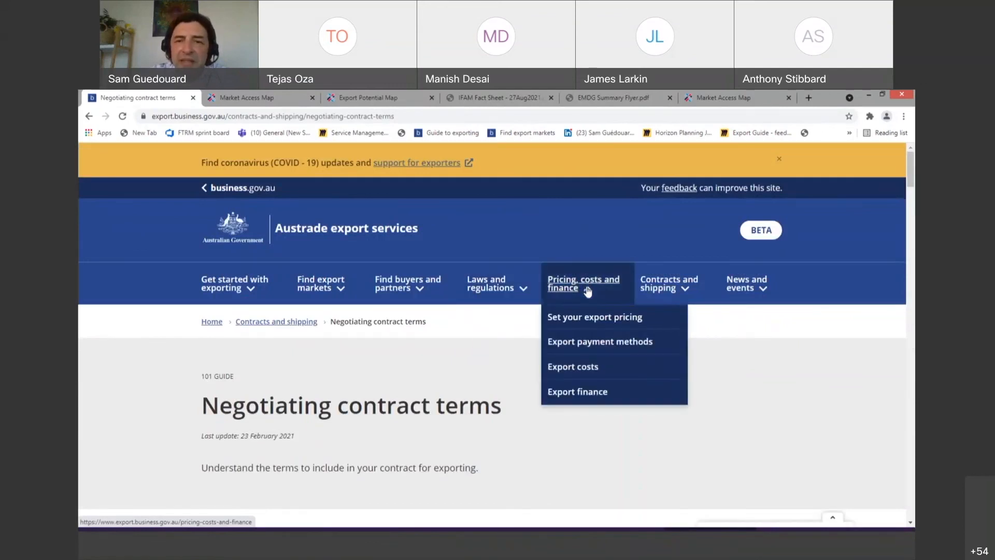
click(580, 318)
scroll(671, 377, down, 10)
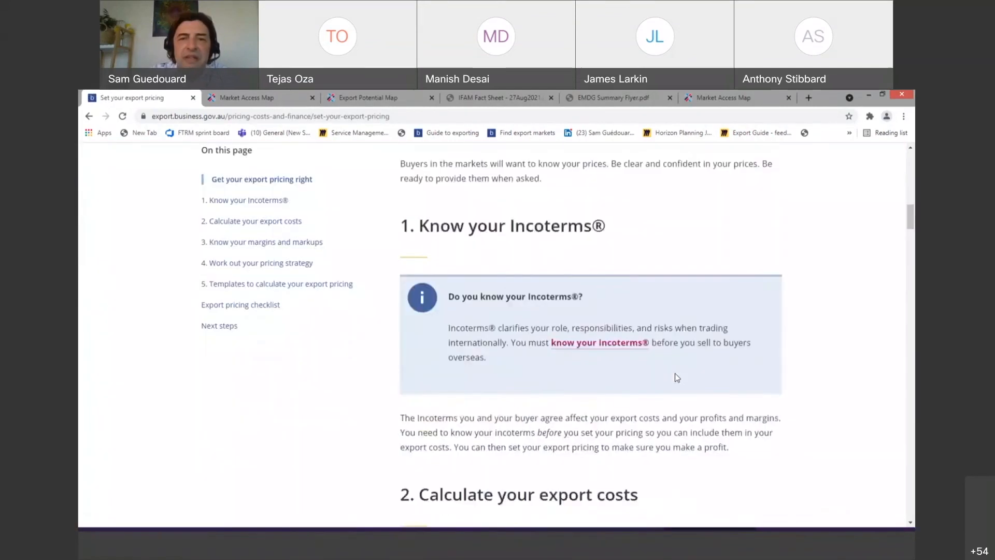
scroll(676, 373, down, 5)
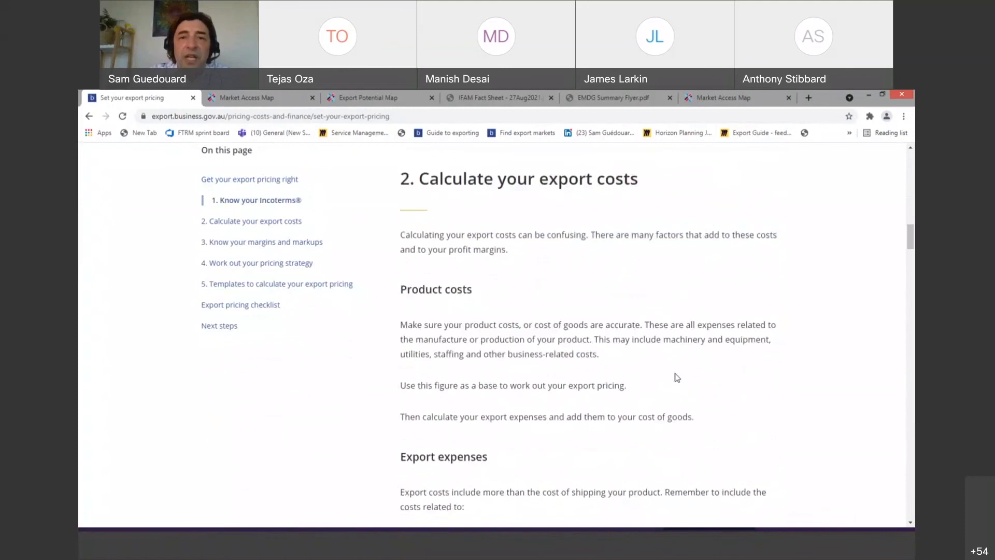
scroll(677, 377, down, 5)
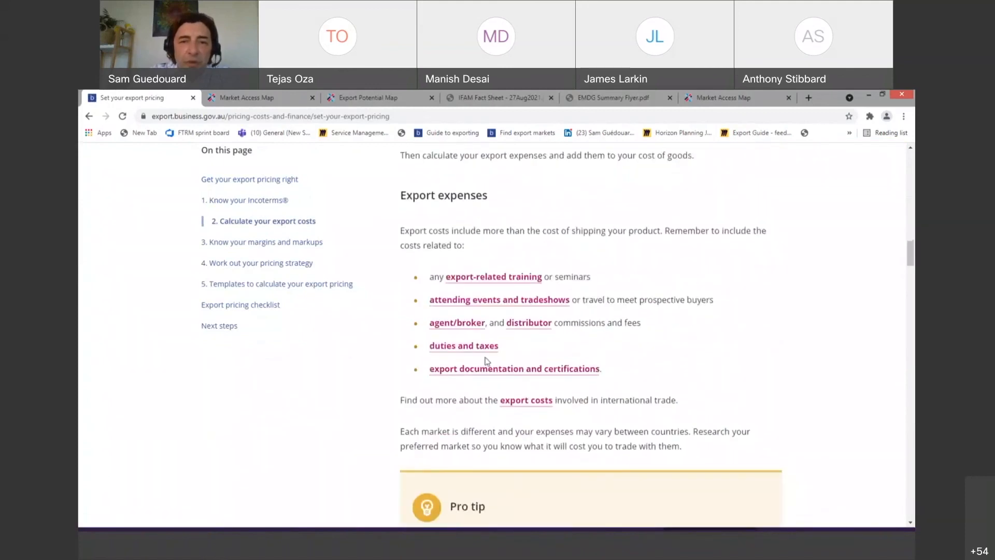
scroll(546, 332, down, 20)
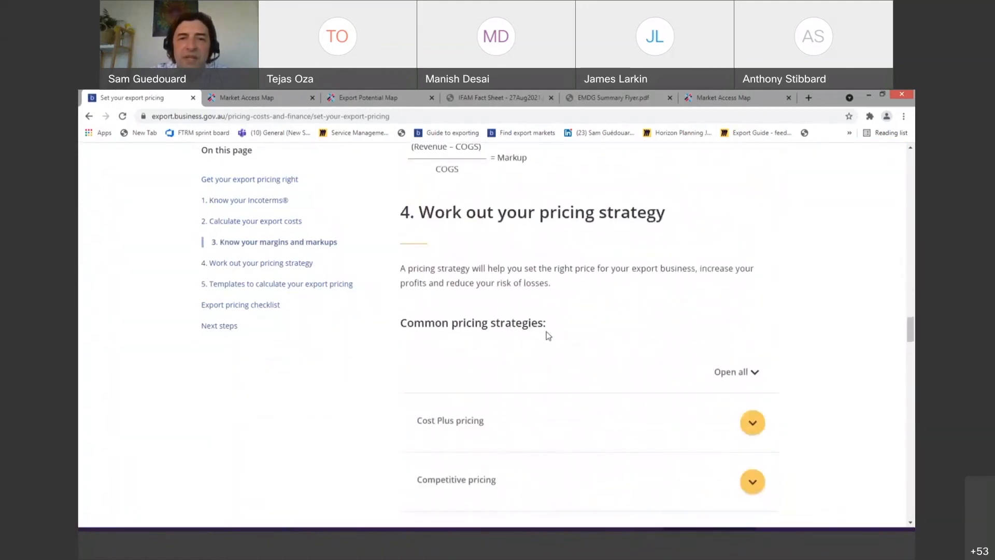
- Examine the Cost Plus, Growers and Demand-based pricing templates offered in the export pricing tutorial
scroll(547, 335, down, 6)
scroll(547, 337, down, 10)
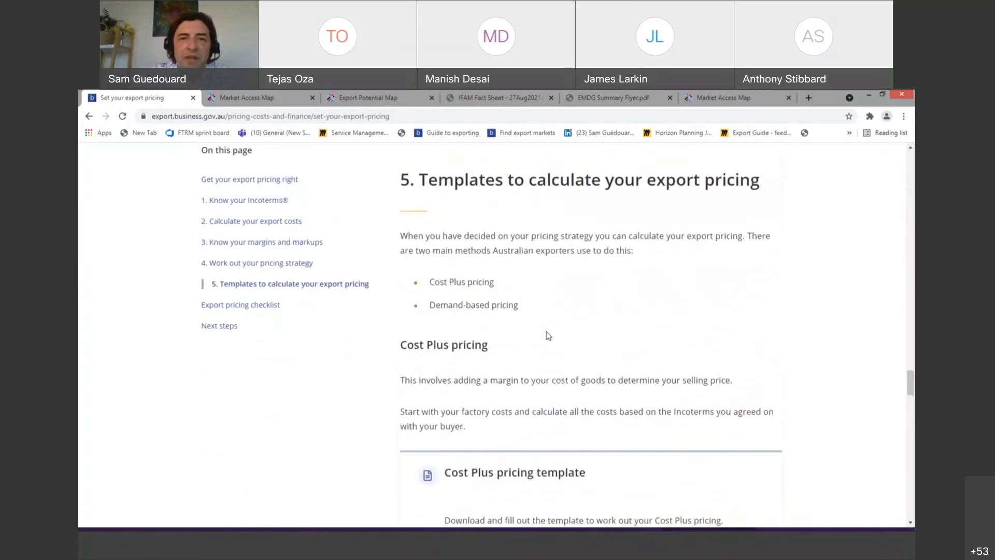
scroll(548, 331, down, 6)
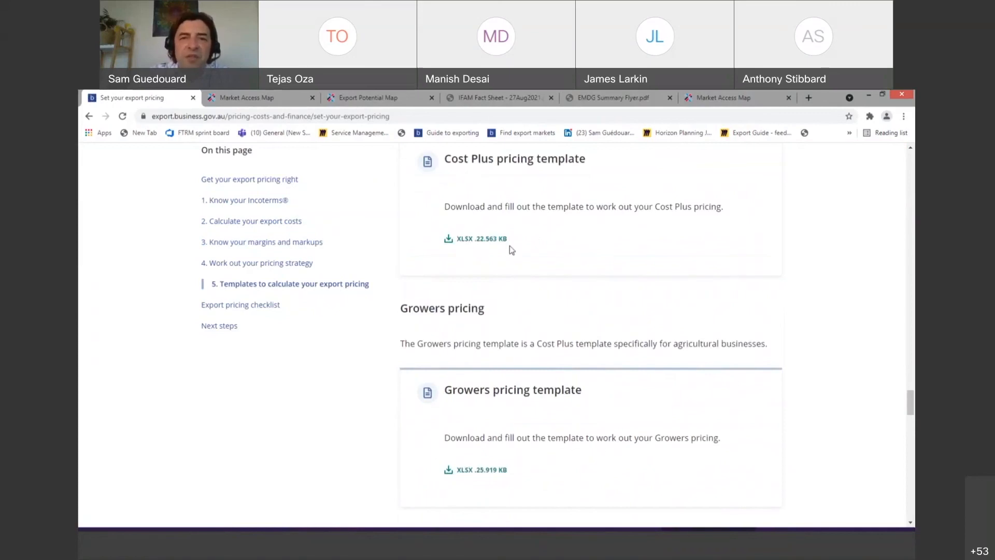
scroll(517, 384, down, 6)
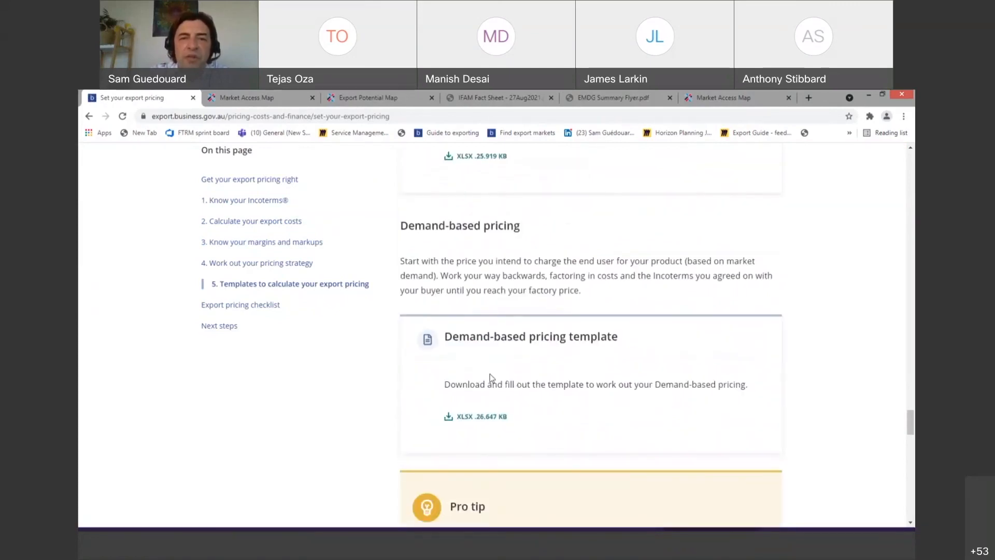
scroll(494, 368, up, 5)
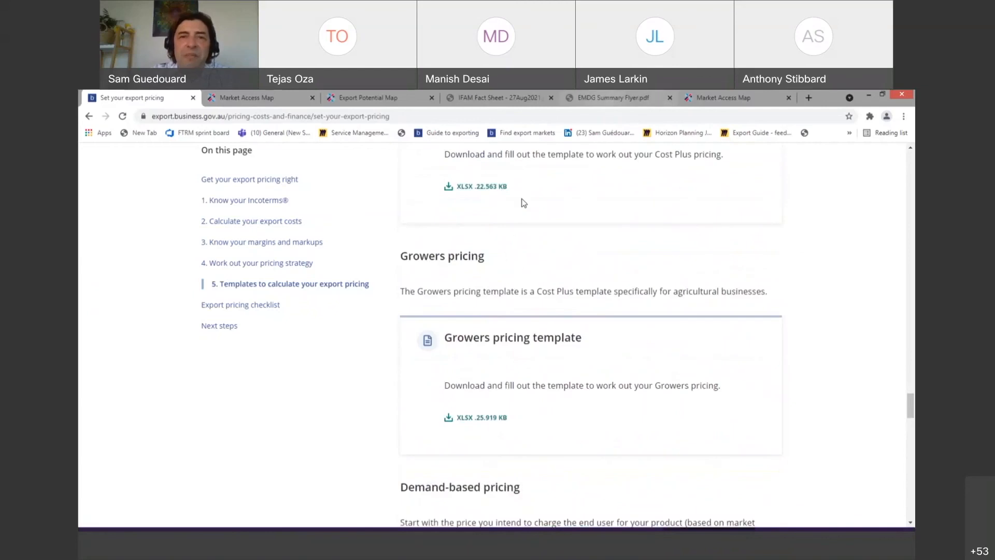
- Back at the tutorial's beginning, show the page lists for Pricing, costs and finance, Contracts and shipping, and News and events in turn
scroll(559, 173, up, 20)
scroll(559, 177, up, 5)
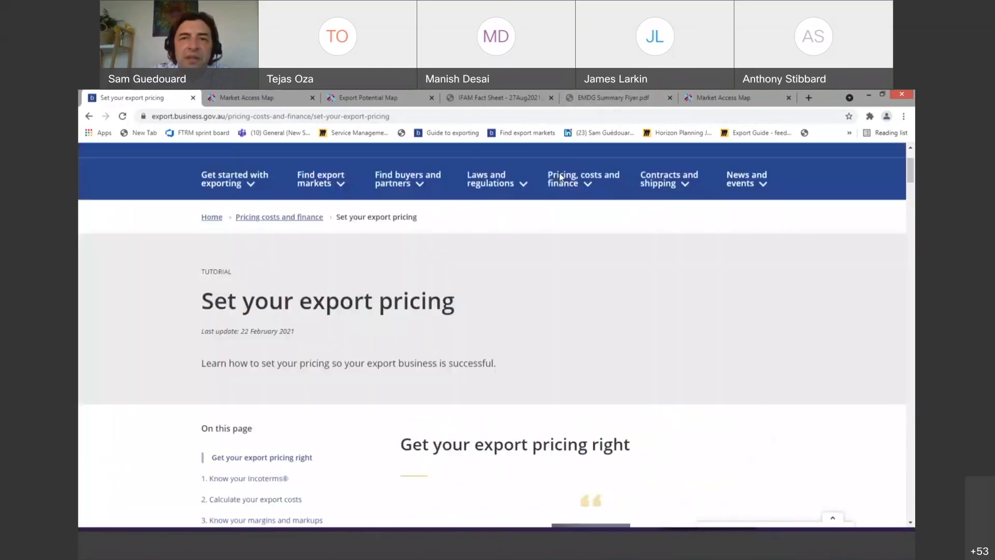
click(562, 178)
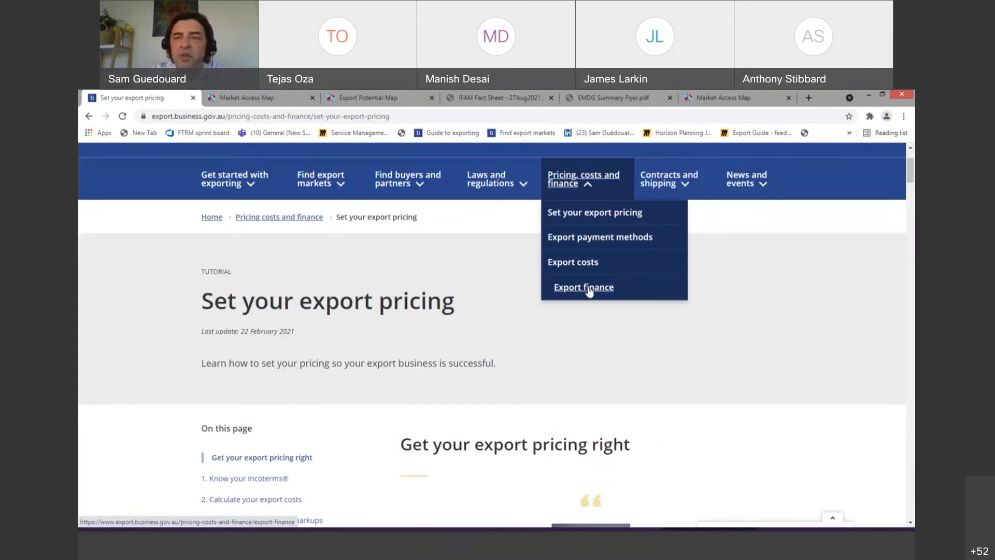
click(684, 184)
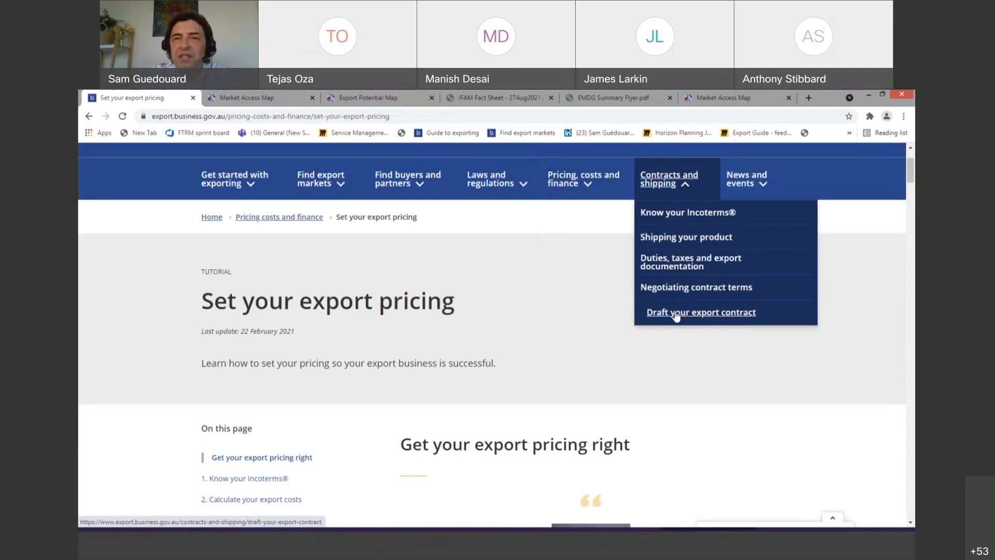
click(763, 184)
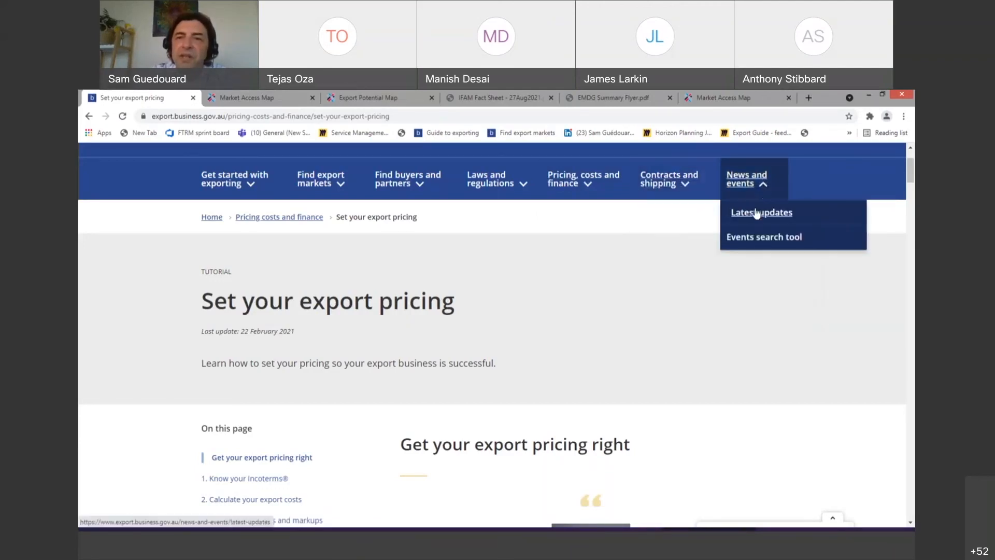